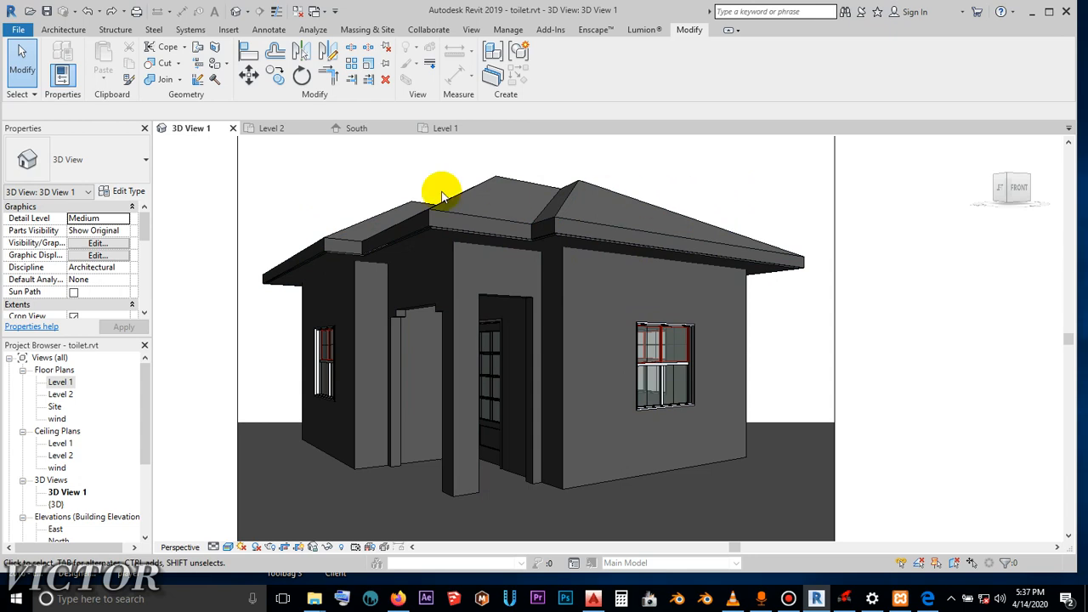
# - View the 3D view in the Hidden Line and Shaded visual styles and return it to Realistic
pyautogui.click(228, 547)
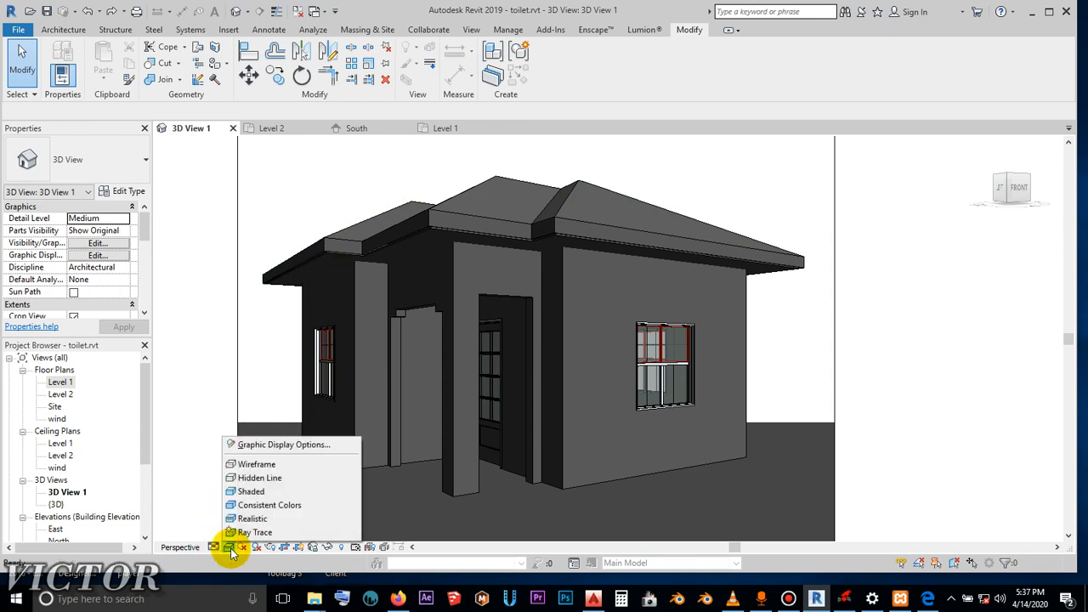
pyautogui.click(251, 478)
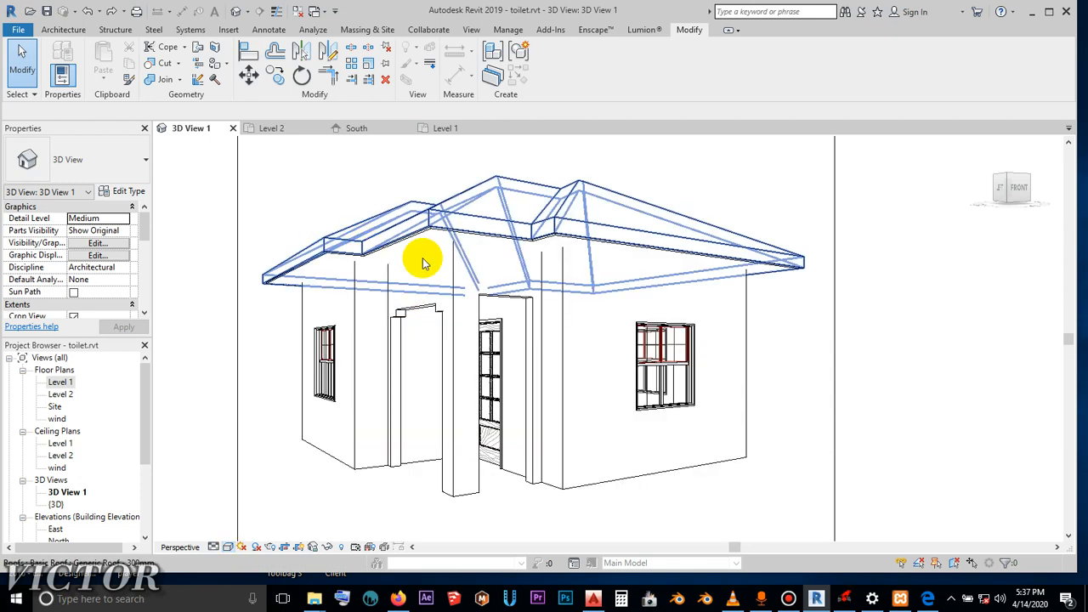
pyautogui.click(226, 547)
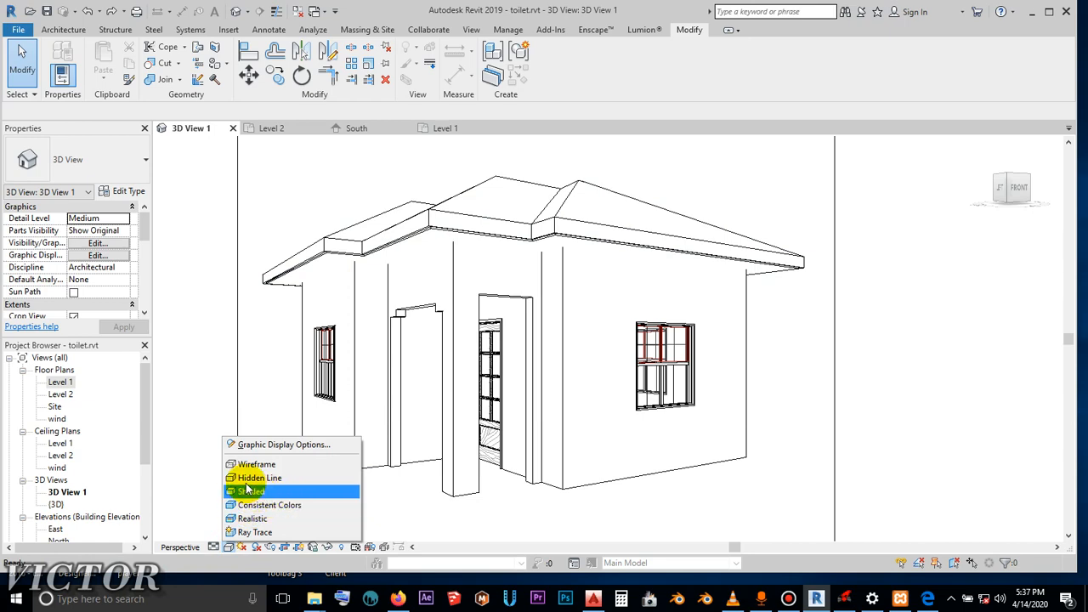
pyautogui.click(220, 234)
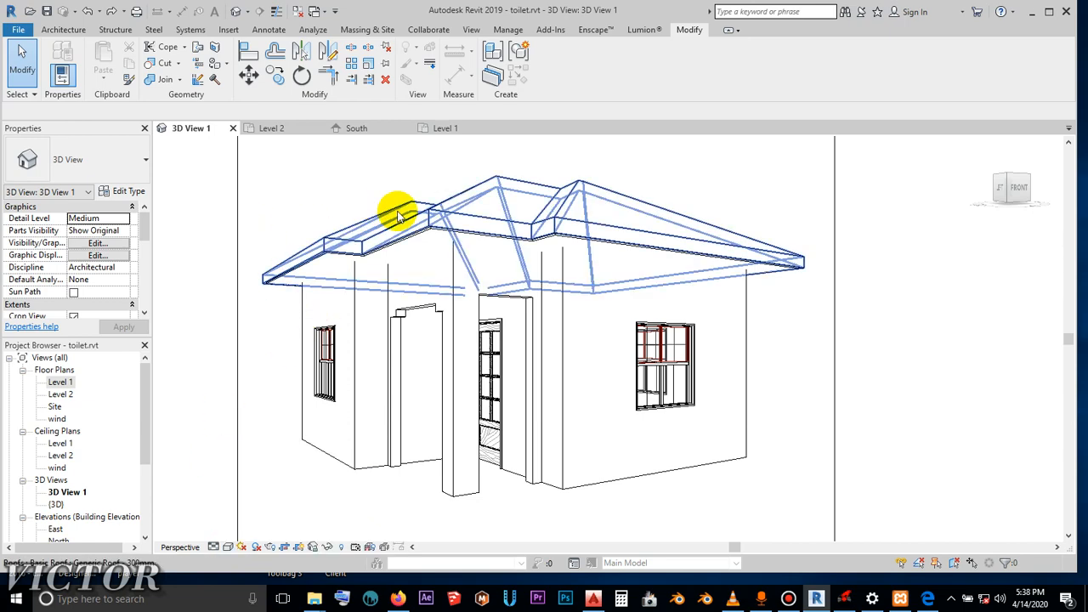
pyautogui.click(231, 549)
pyautogui.click(257, 493)
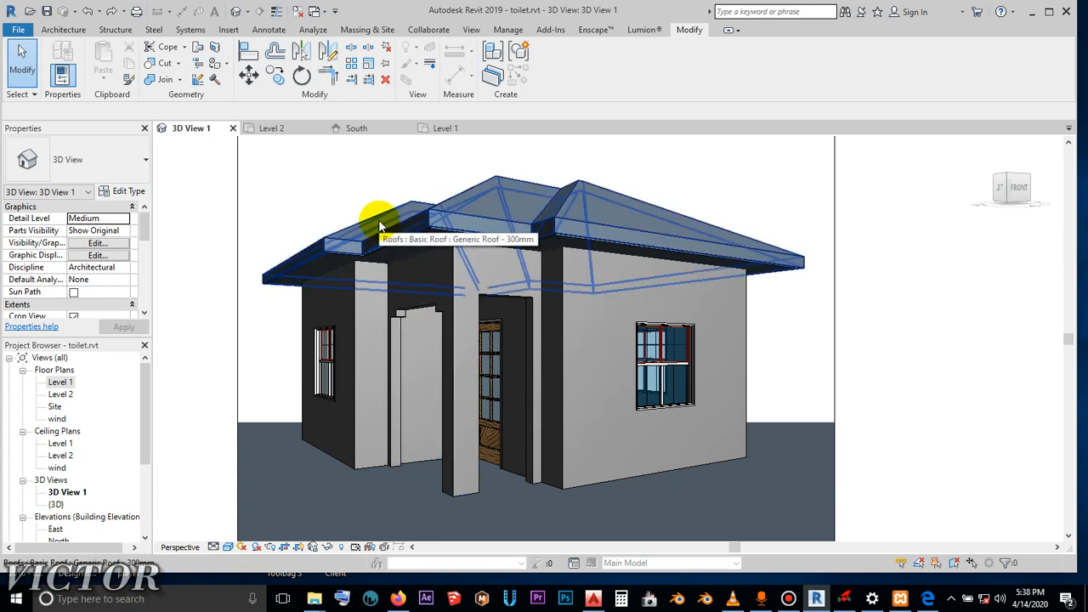
pyautogui.click(228, 548)
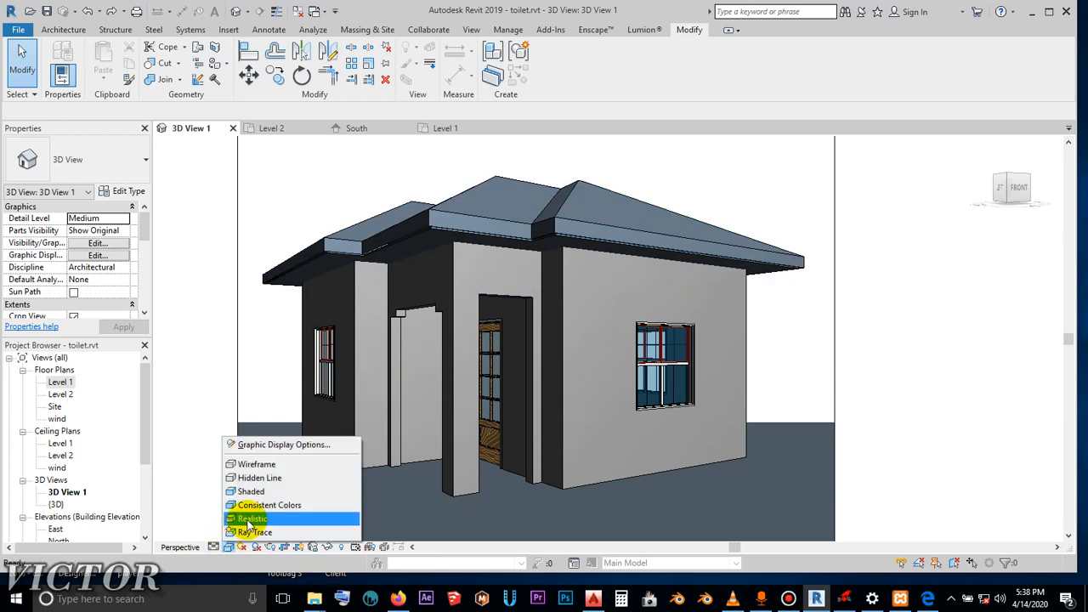
pyautogui.click(251, 518)
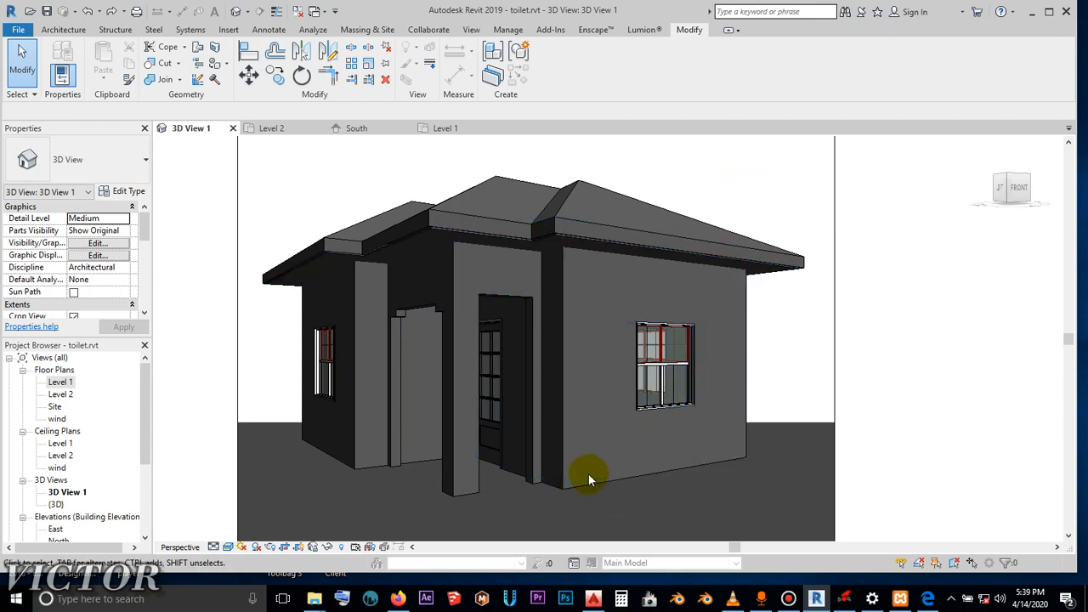
# - Inspect the wall type of the front window wall, the entrance wall and the porch wall, and clear the selection
pyautogui.click(596, 310)
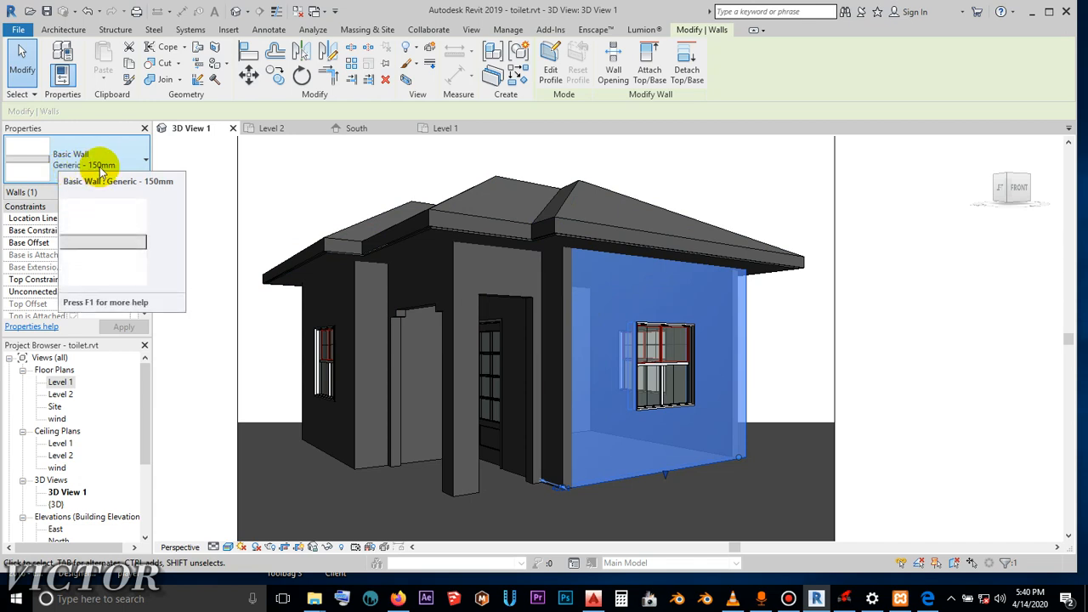
pyautogui.click(565, 353)
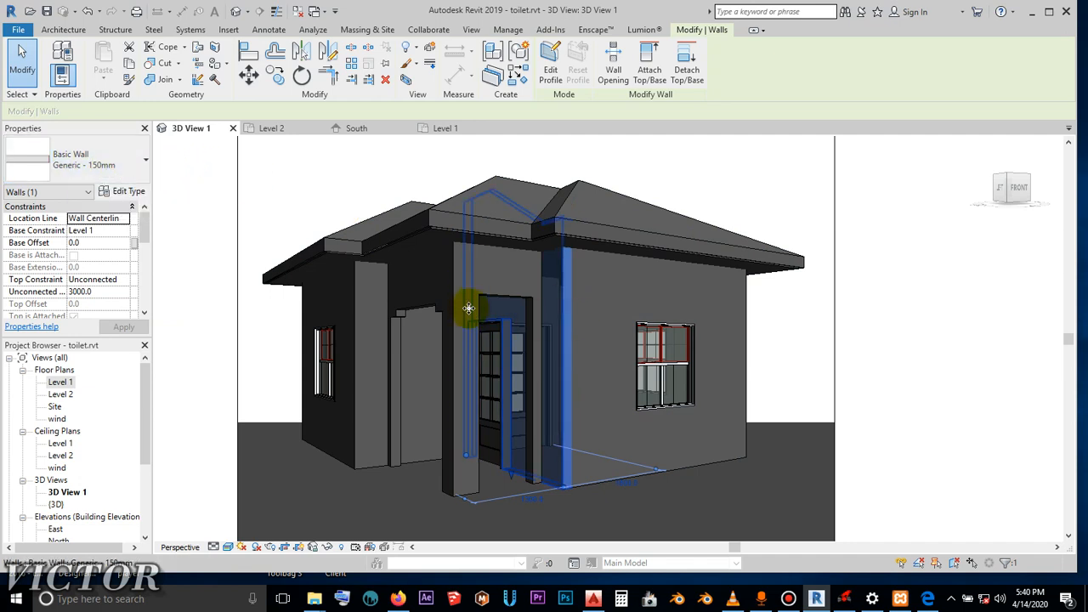
pyautogui.click(420, 302)
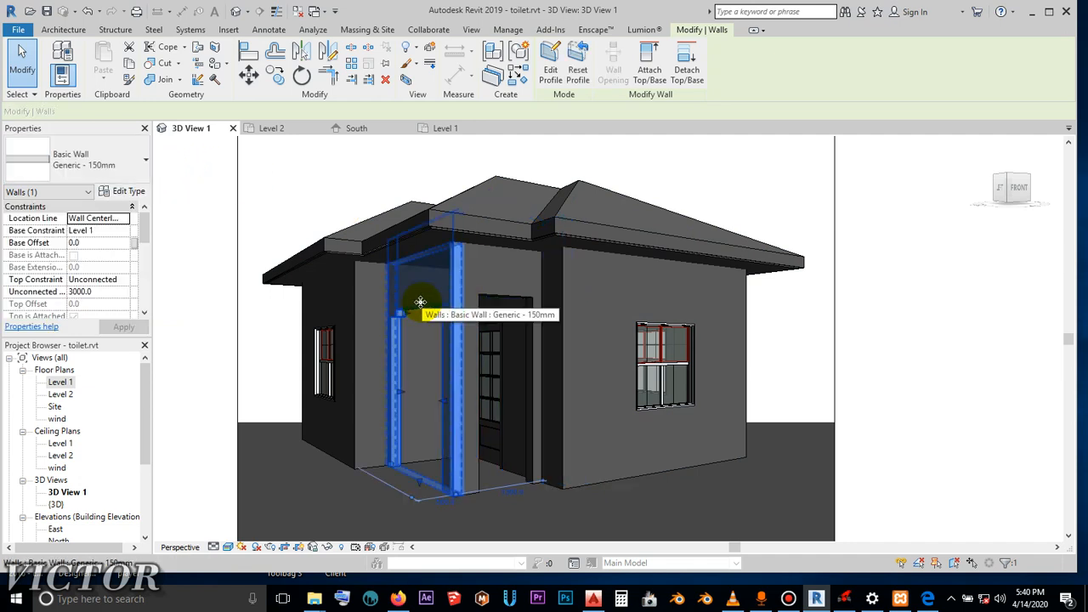
pyautogui.press('Delete')
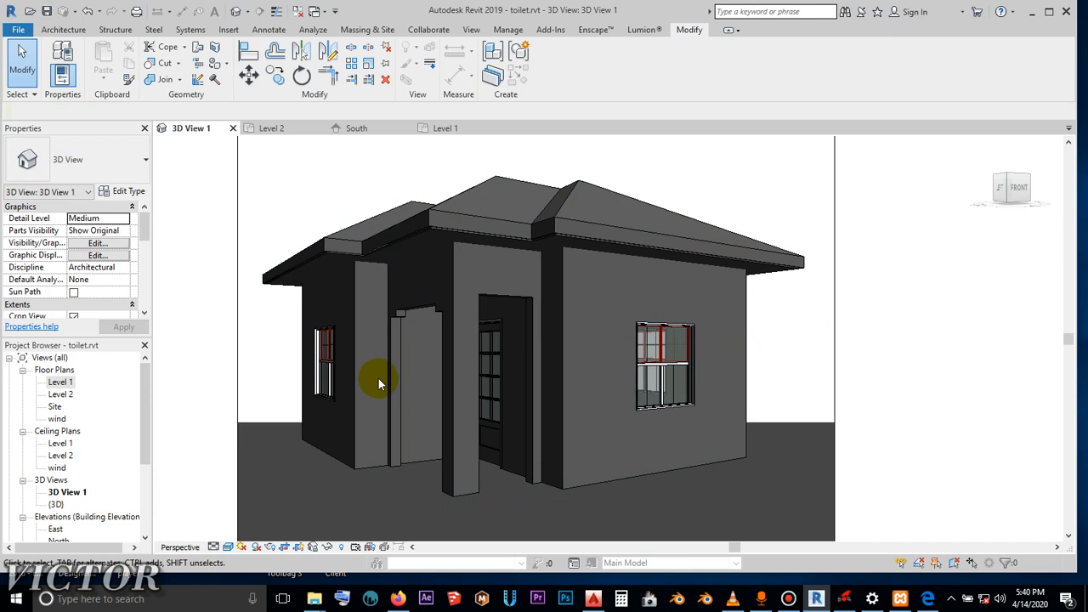
# - Open the material selection for the Structure layer in the front window wall's Generic - 150mm type
pyautogui.click(597, 485)
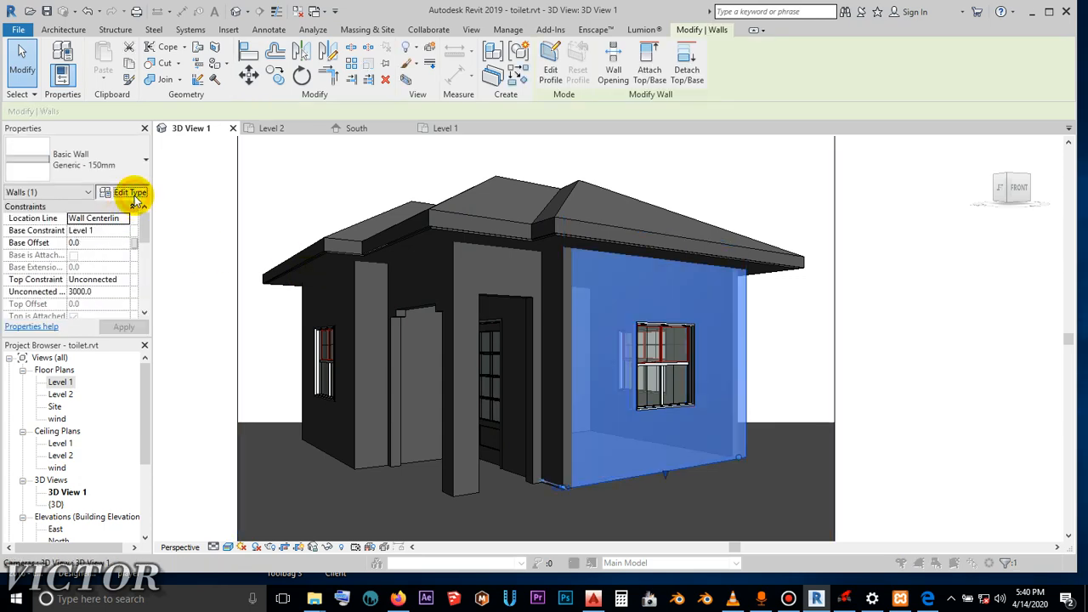
pyautogui.click(129, 193)
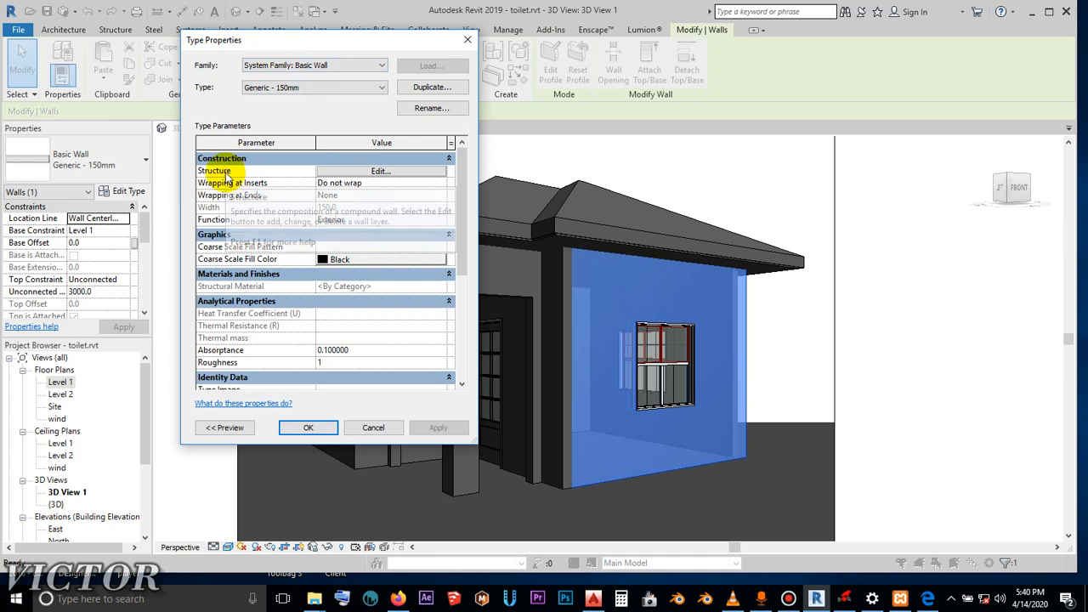
pyautogui.click(367, 170)
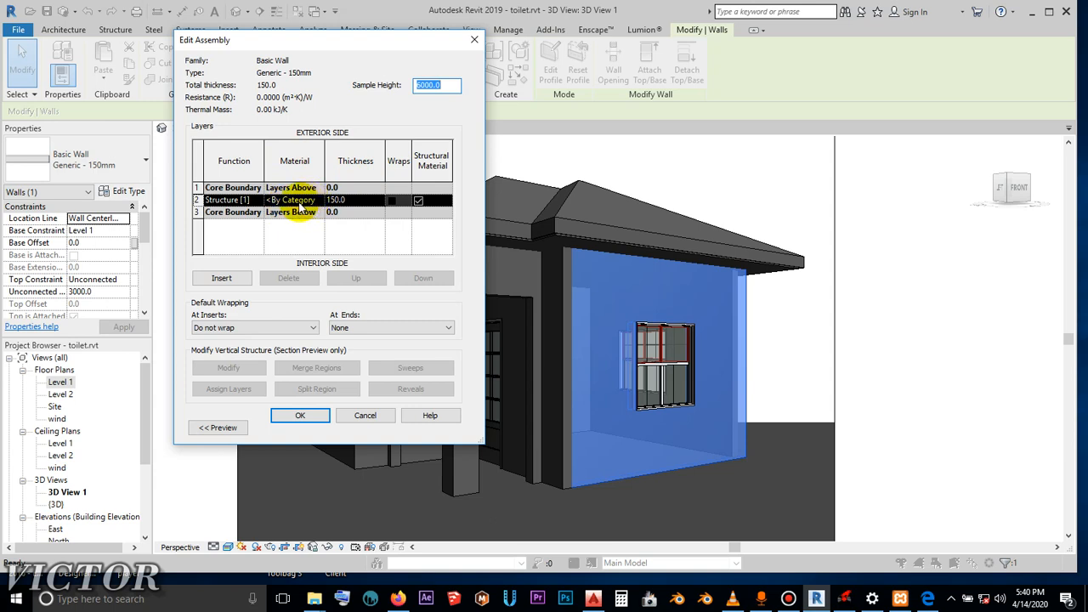
pyautogui.click(304, 203)
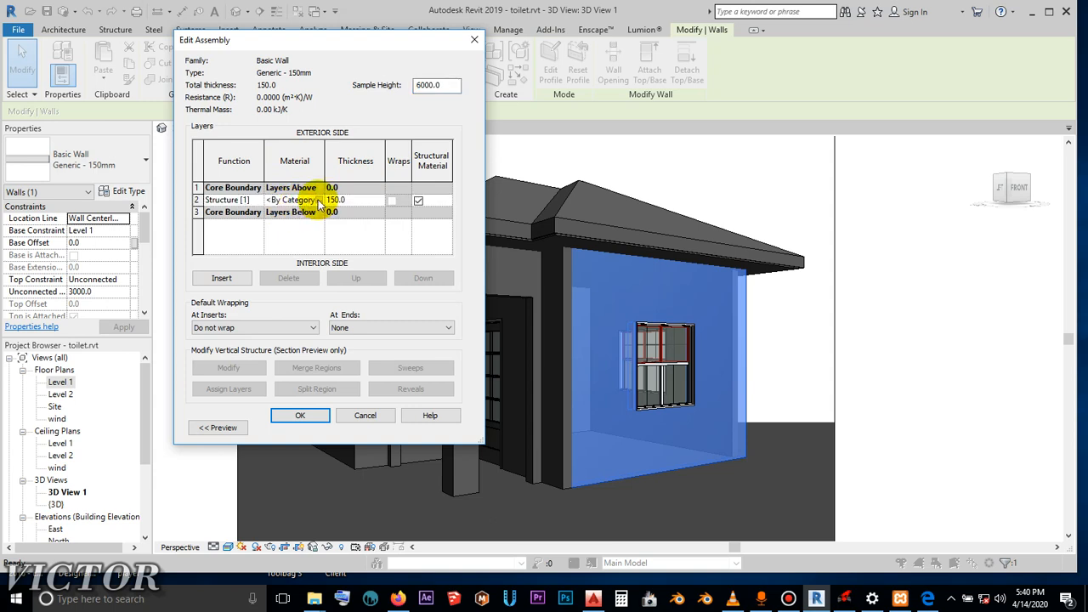
pyautogui.click(319, 202)
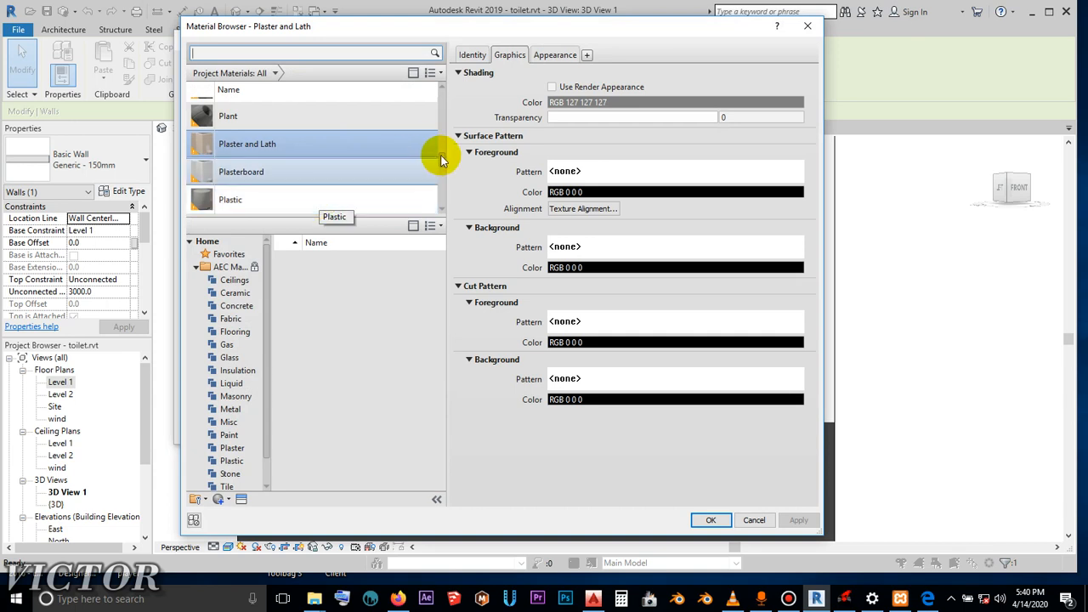
# - Browse the project materials, then open the Asset Browser and look through its appearance assets
pyautogui.moveTo(442, 158); pyautogui.dragTo(449, 199)
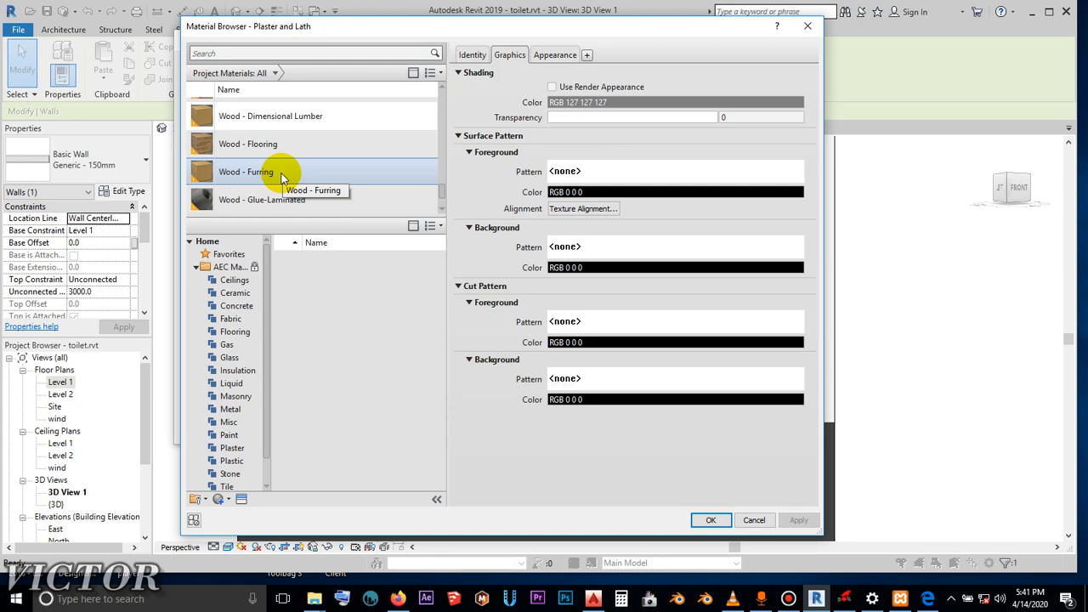
pyautogui.scroll(1, 283, 176)
pyautogui.moveTo(360, 34); pyautogui.dragTo(362, 27)
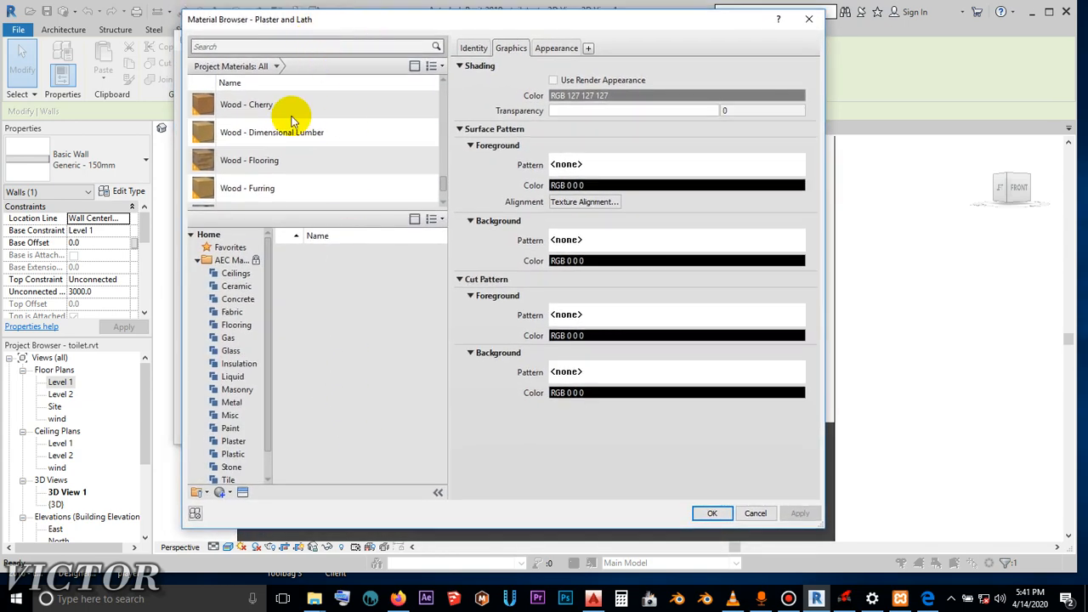
pyautogui.click(243, 494)
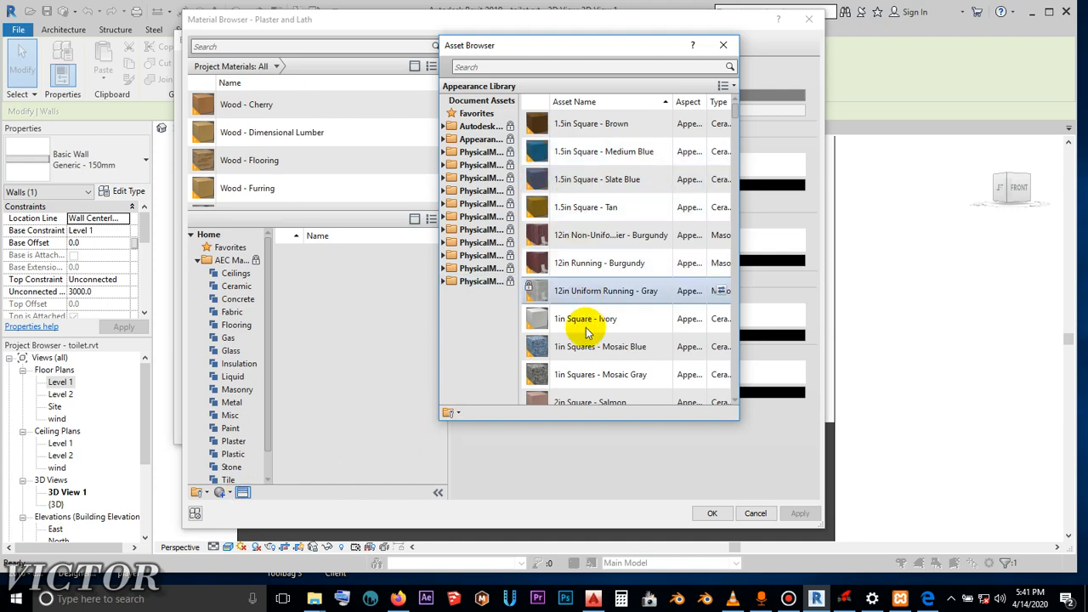
pyautogui.scroll(-5, 585, 340)
pyautogui.scroll(5, 580, 340)
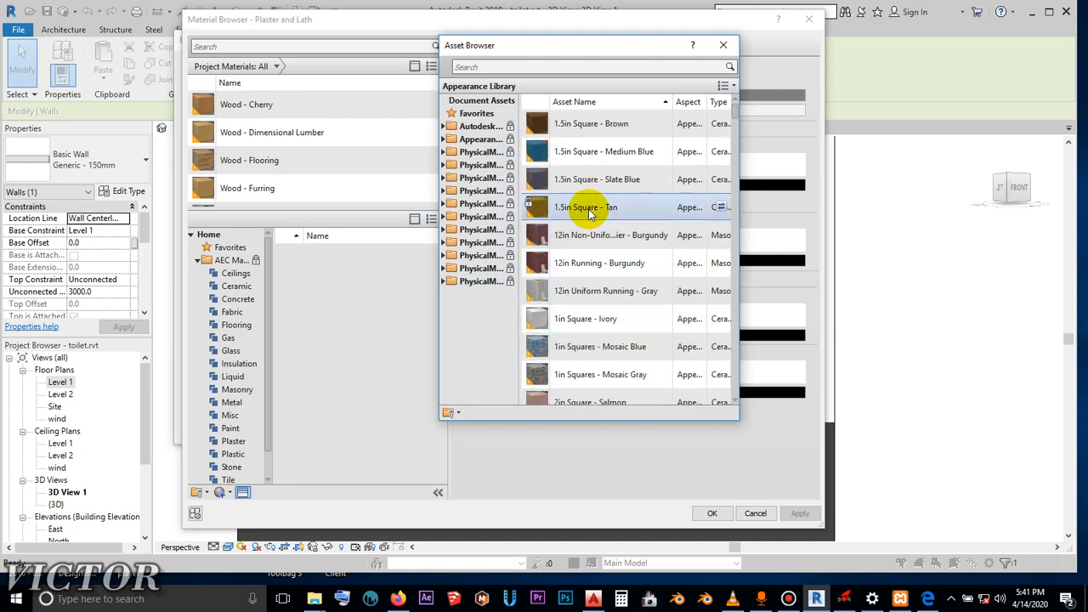
pyautogui.scroll(-3, 627, 343)
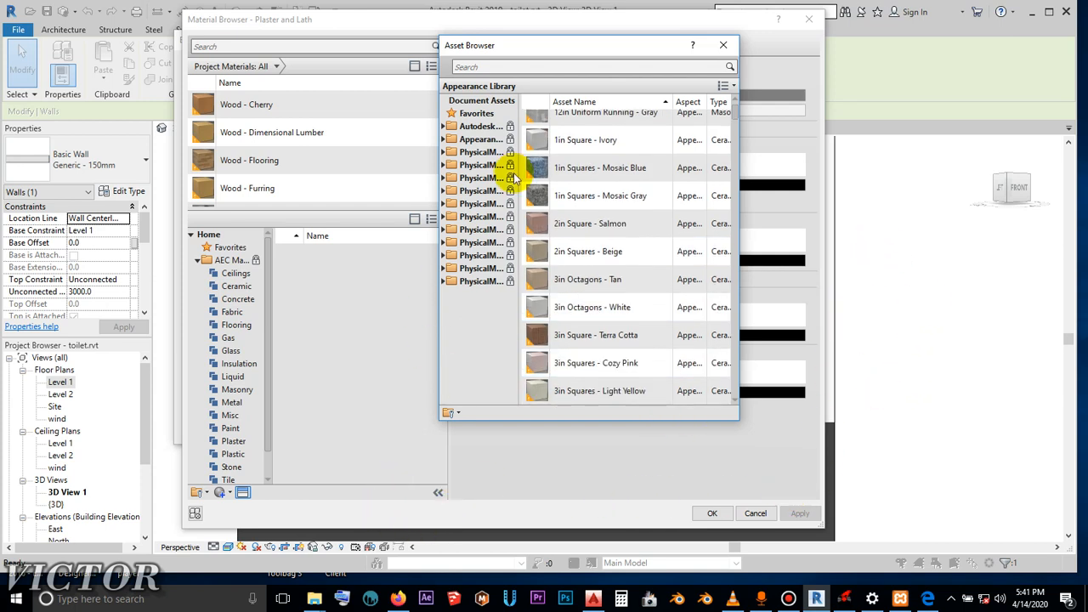
pyautogui.scroll(3, 520, 170)
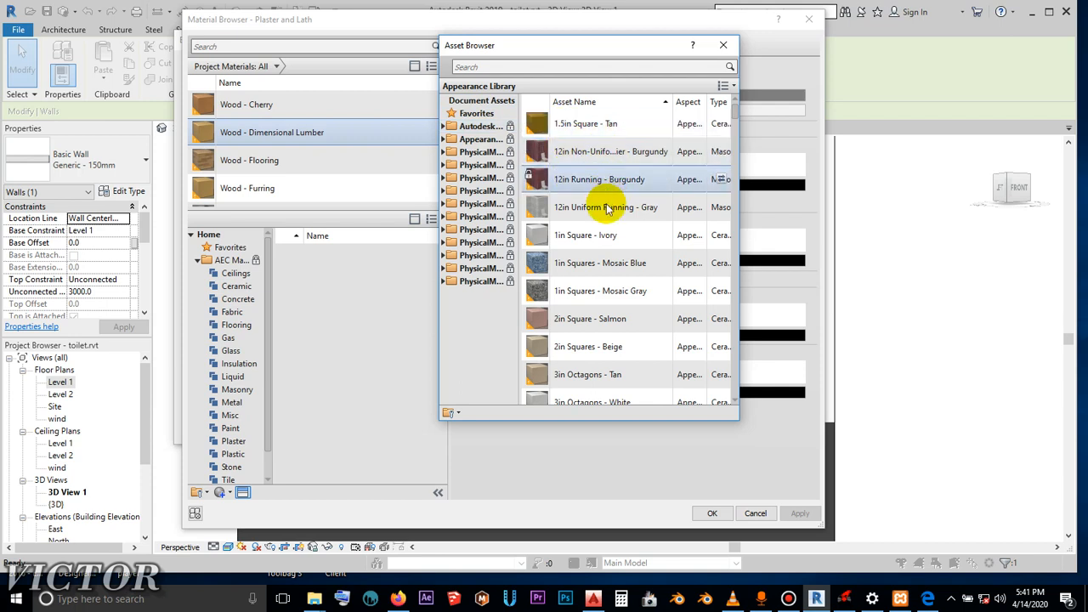
pyautogui.scroll(1, 607, 210)
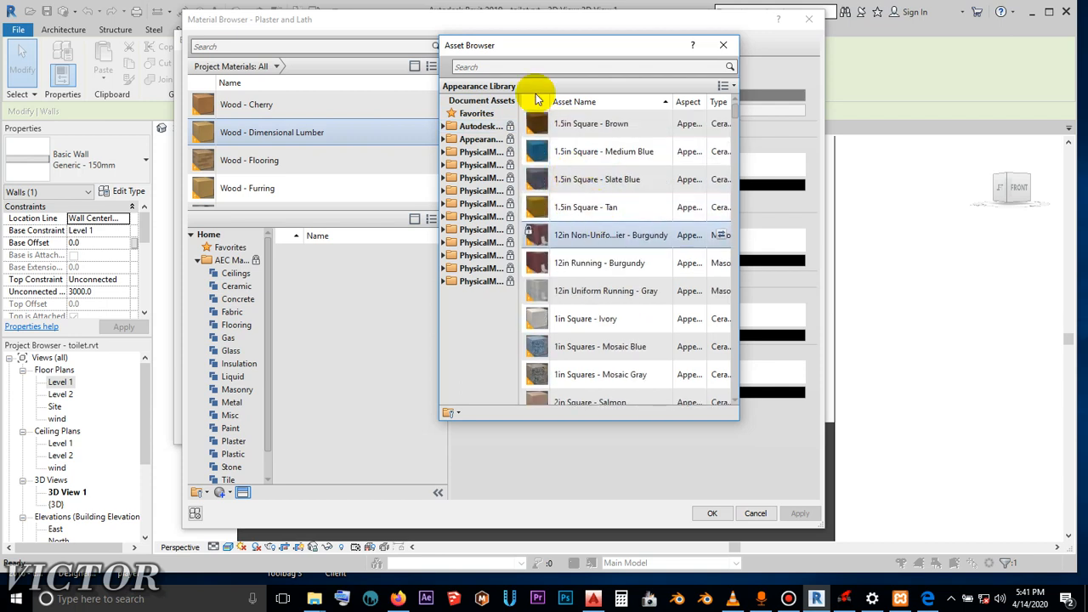
# - Search the assets for "paint", replace the Plaster and Lath material's appearance with Parking Stripe, and close the Asset Browser
pyautogui.click(501, 66)
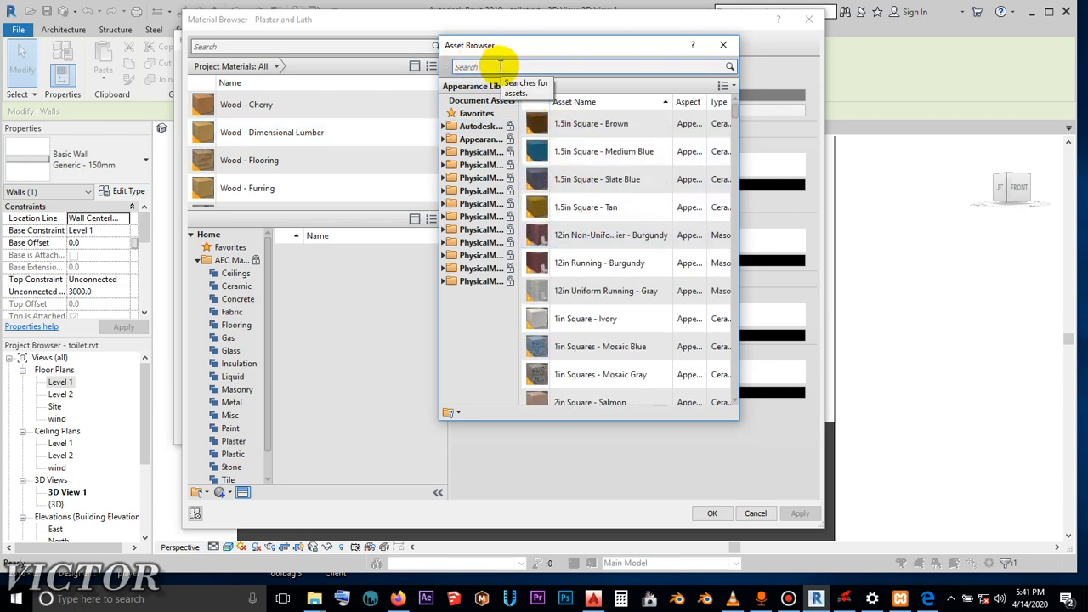
pyautogui.click(501, 67)
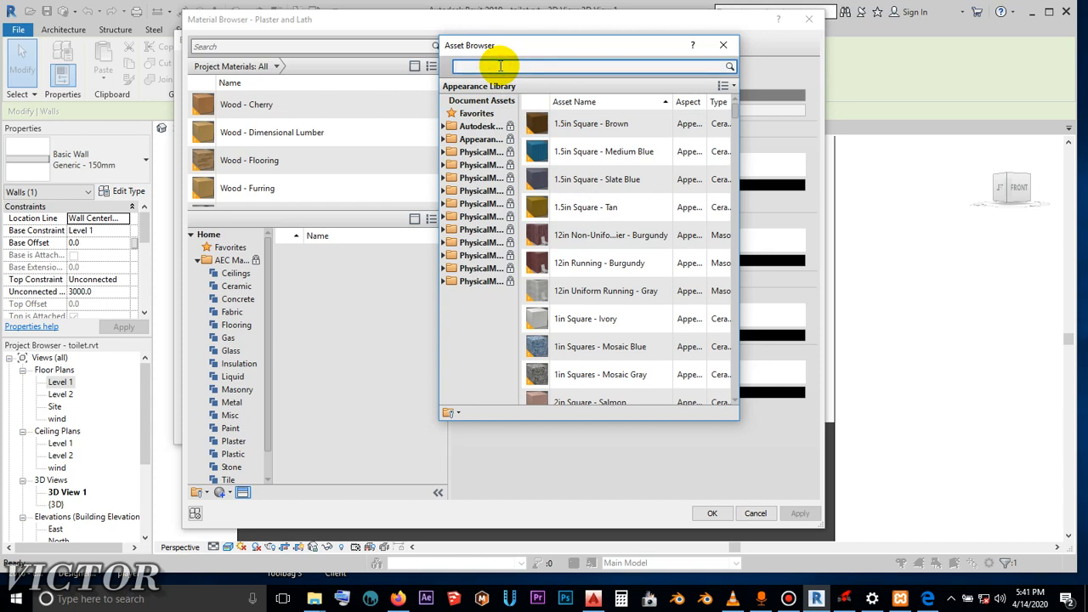
pyautogui.write('paint')
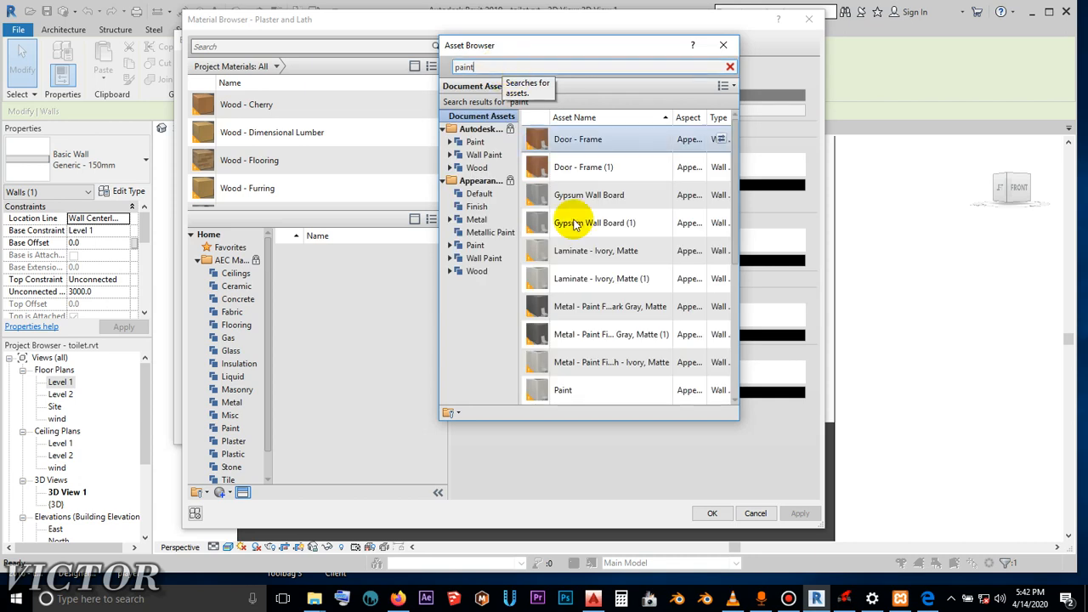
pyautogui.scroll(-3, 595, 328)
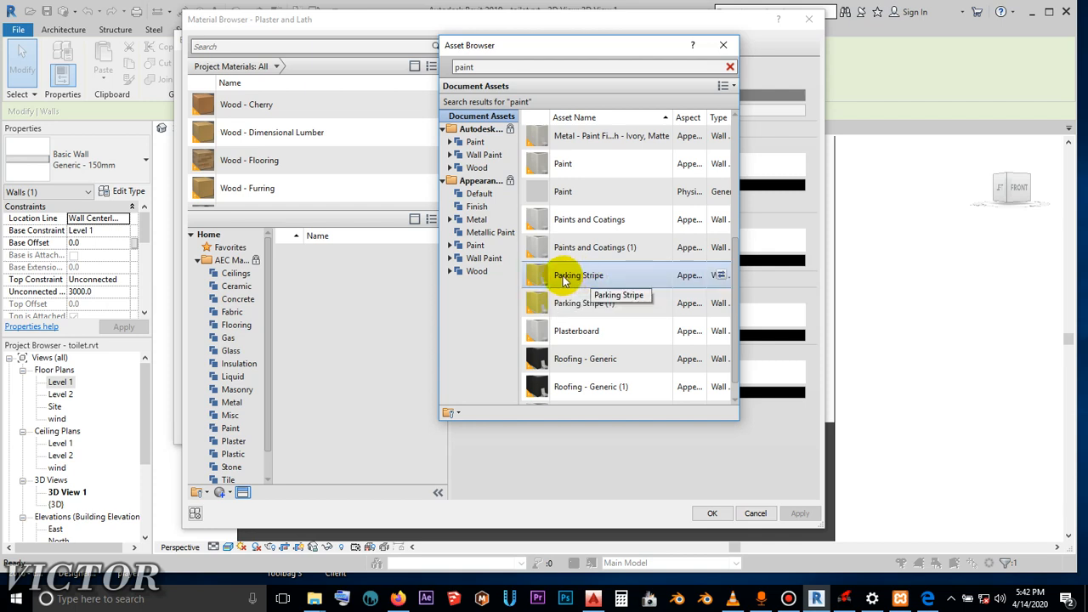
pyautogui.click(719, 277)
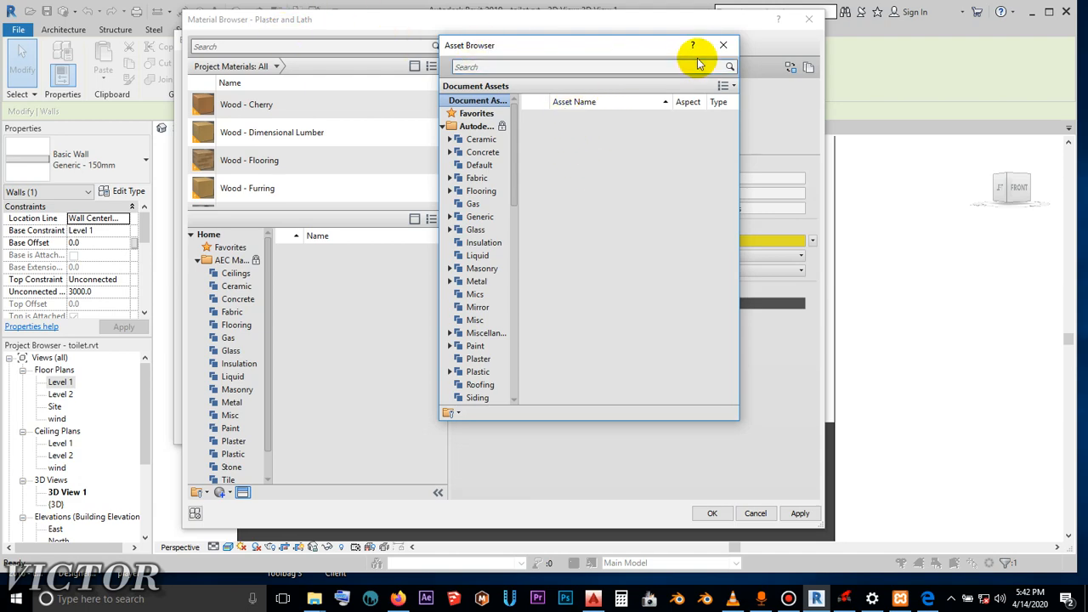
pyautogui.moveTo(697, 44); pyautogui.dragTo(477, 45)
pyautogui.click(548, 45)
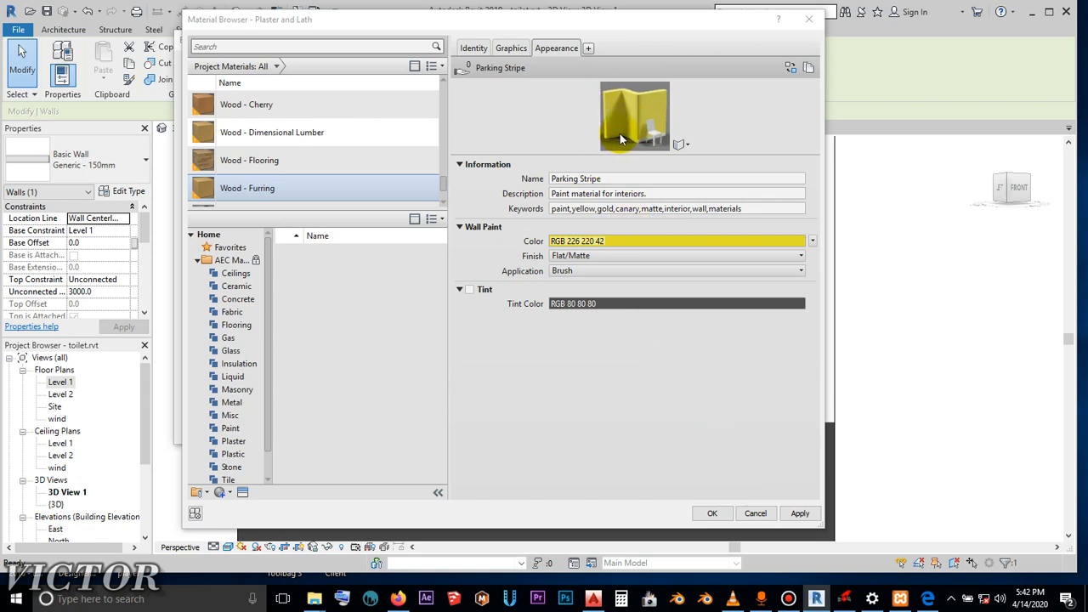
# - Set the Parking Stripe wall paint color to the muted dark green RGB 90 112 86
pyautogui.scroll(-1, 287, 145)
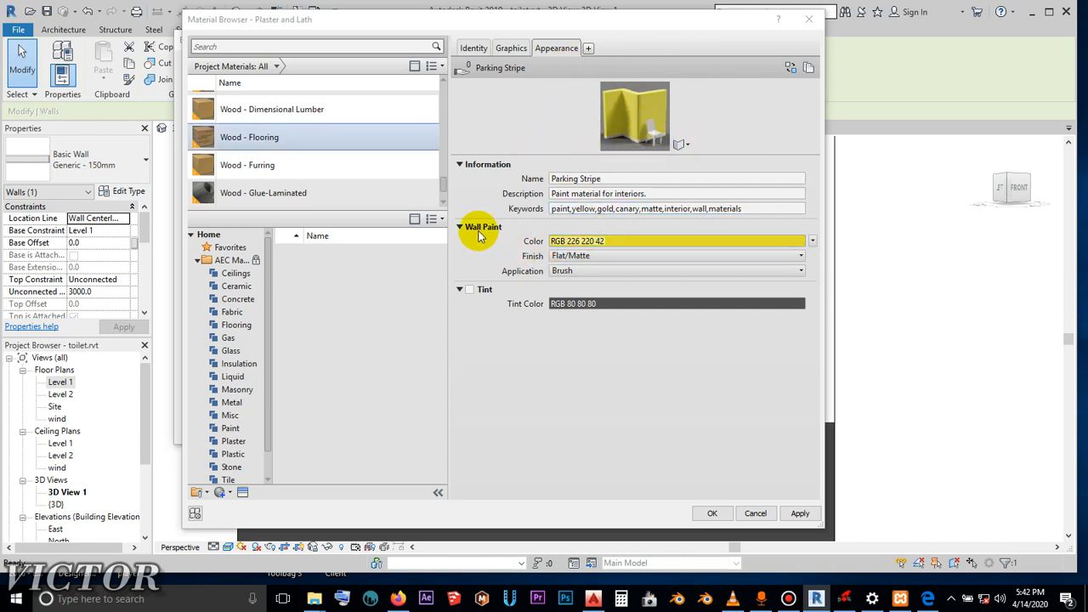
pyautogui.click(581, 242)
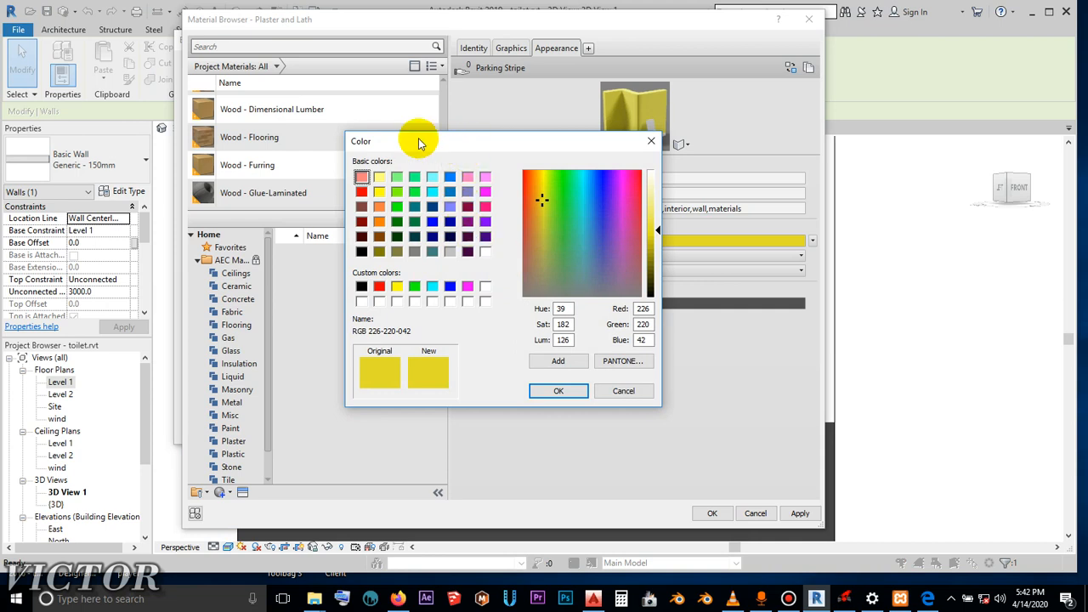
pyautogui.moveTo(426, 143); pyautogui.dragTo(464, 116)
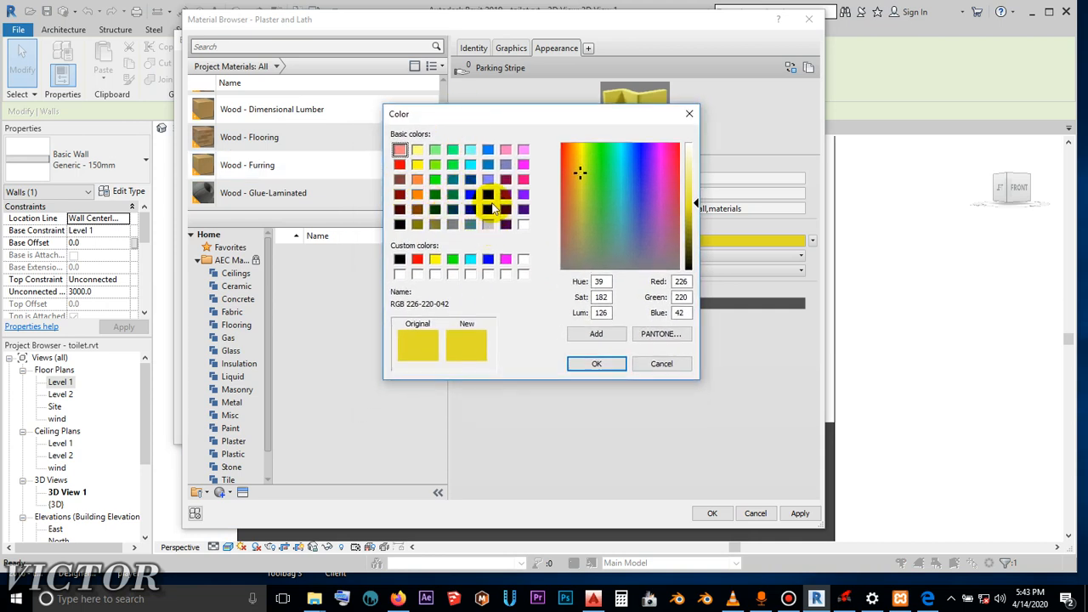
pyautogui.click(487, 224)
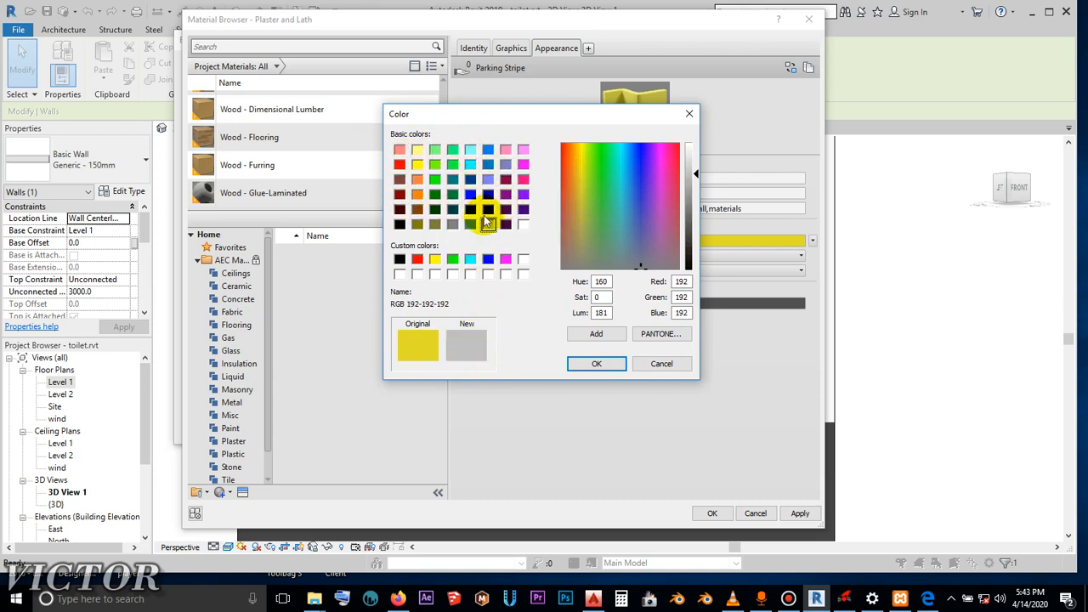
pyautogui.click(593, 255)
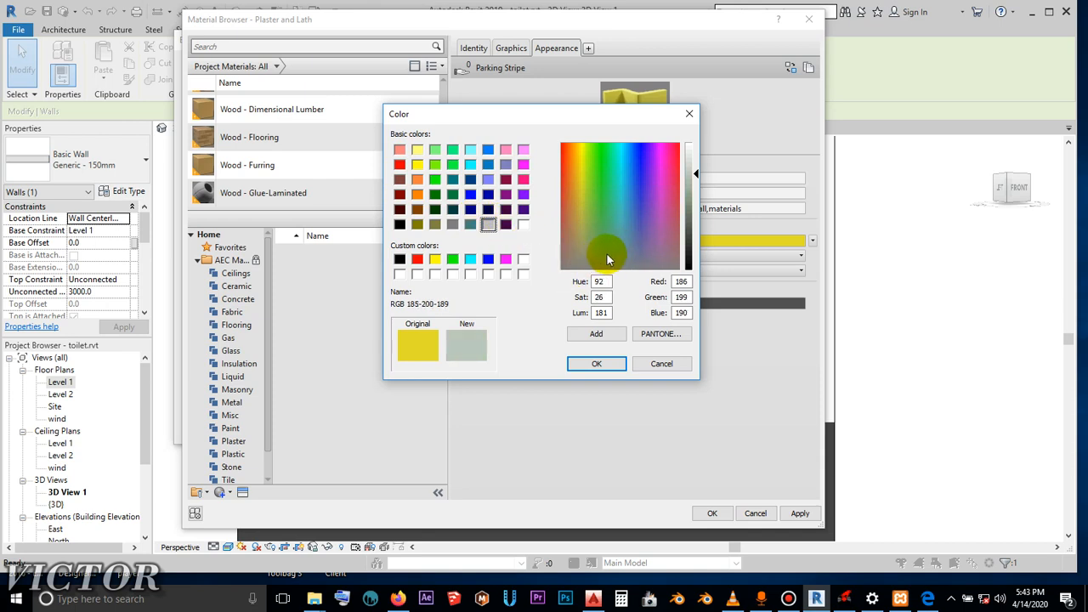
pyautogui.moveTo(606, 253); pyautogui.dragTo(603, 249)
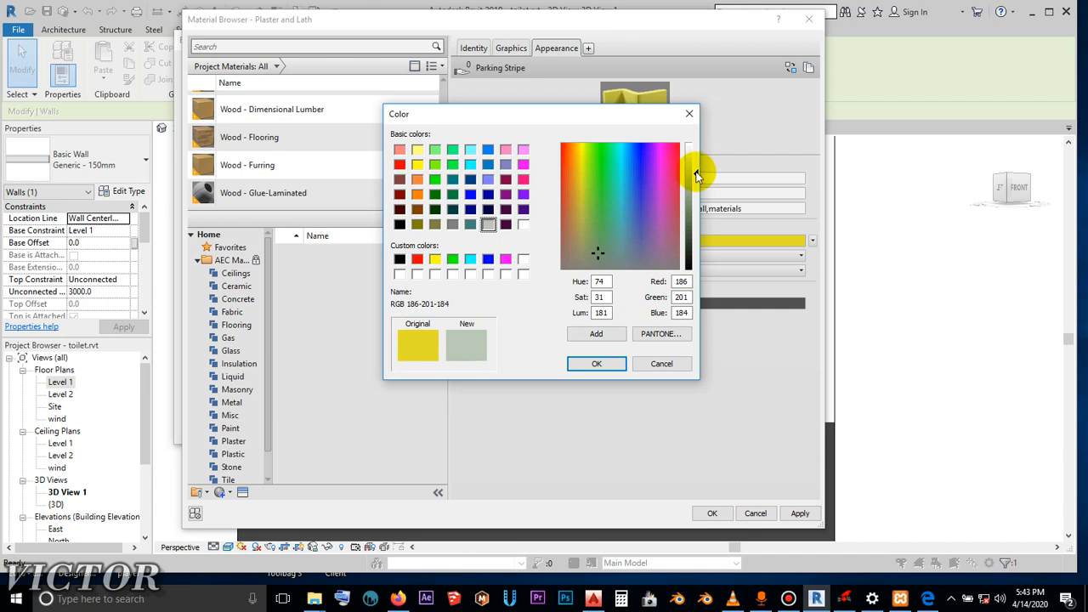
pyautogui.moveTo(698, 175); pyautogui.dragTo(695, 215)
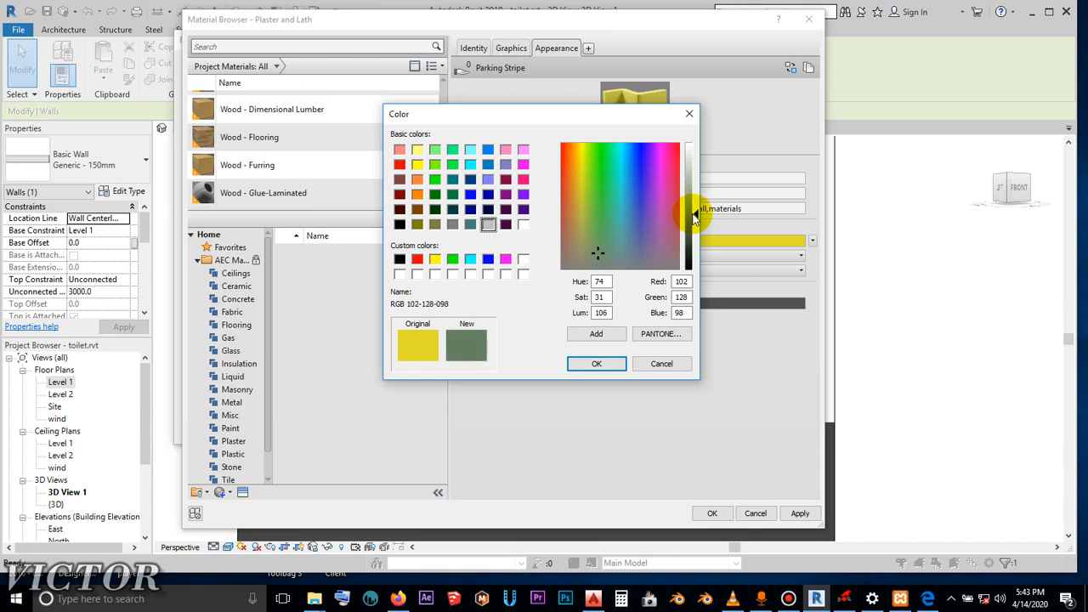
pyautogui.moveTo(695, 217); pyautogui.dragTo(696, 221)
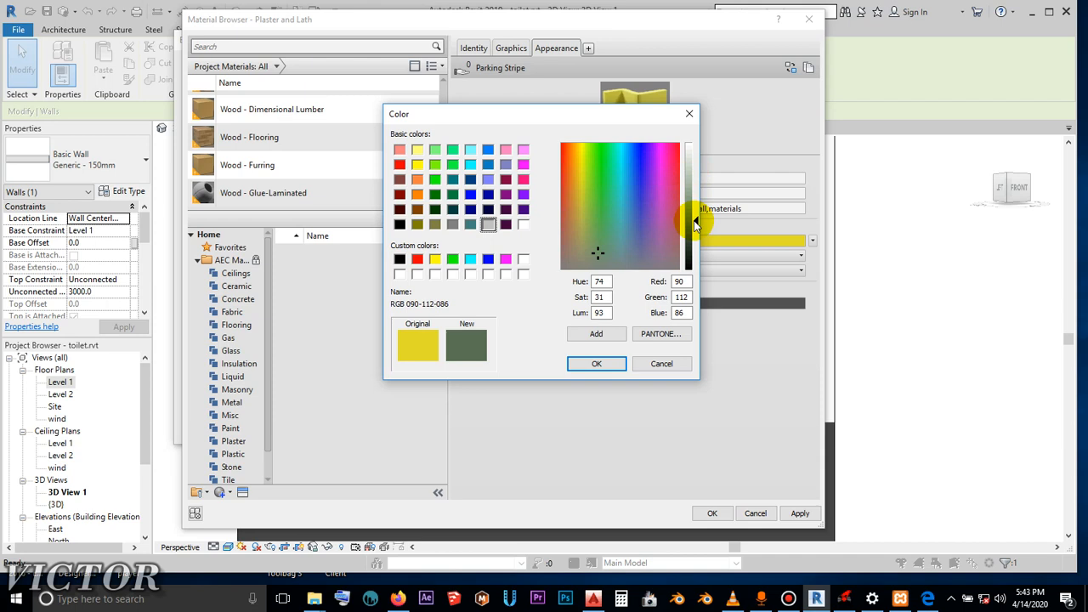
pyautogui.click(597, 363)
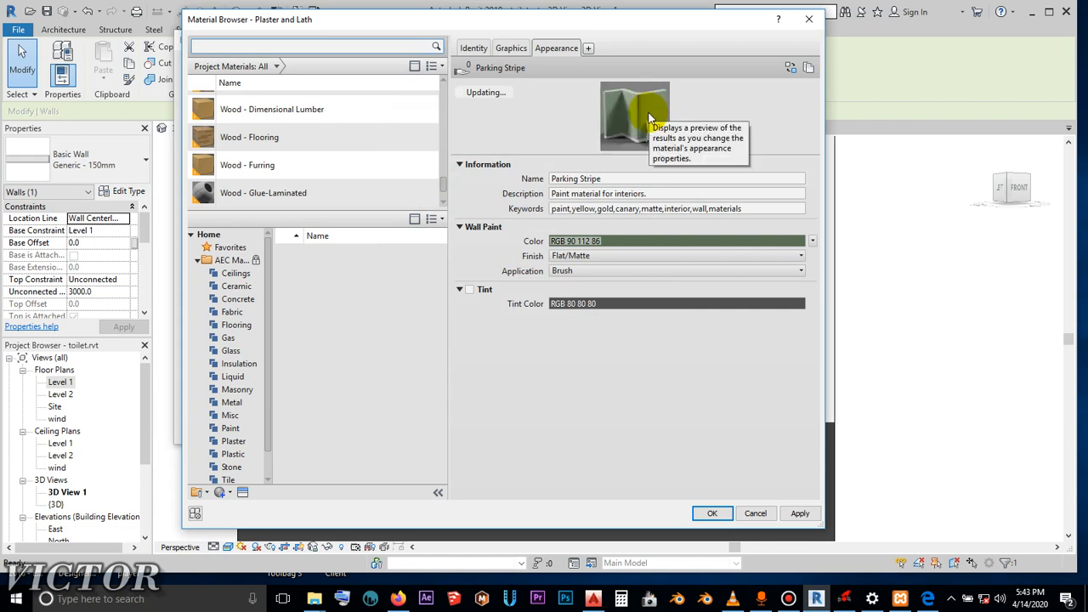
# - Apply the recolored Plaster and Lath material to the Generic - 150mm wall type and clear the wall selection
pyautogui.click(800, 523)
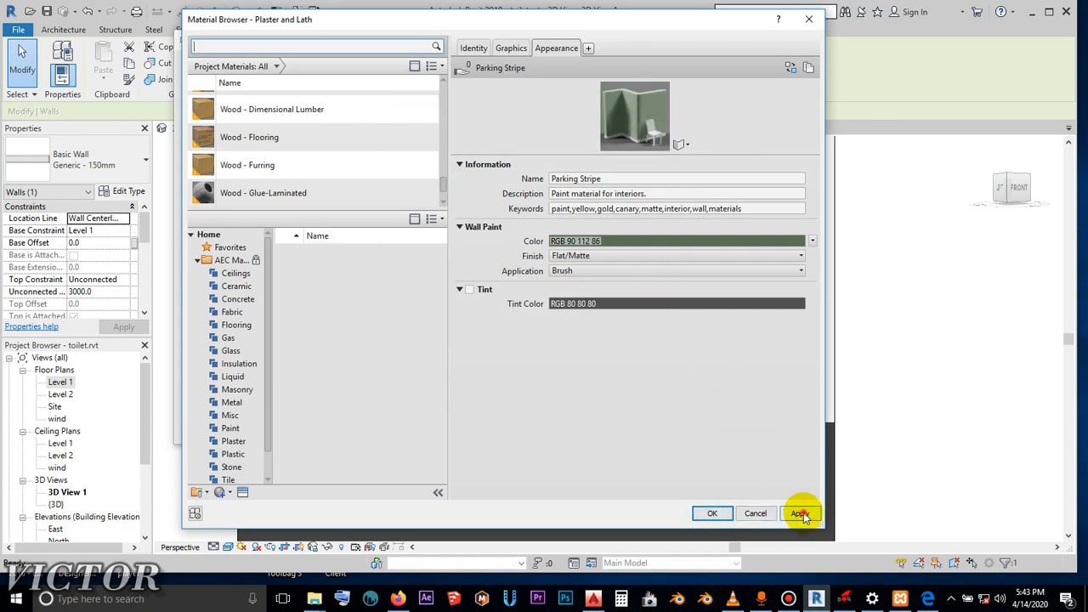
pyautogui.click(709, 514)
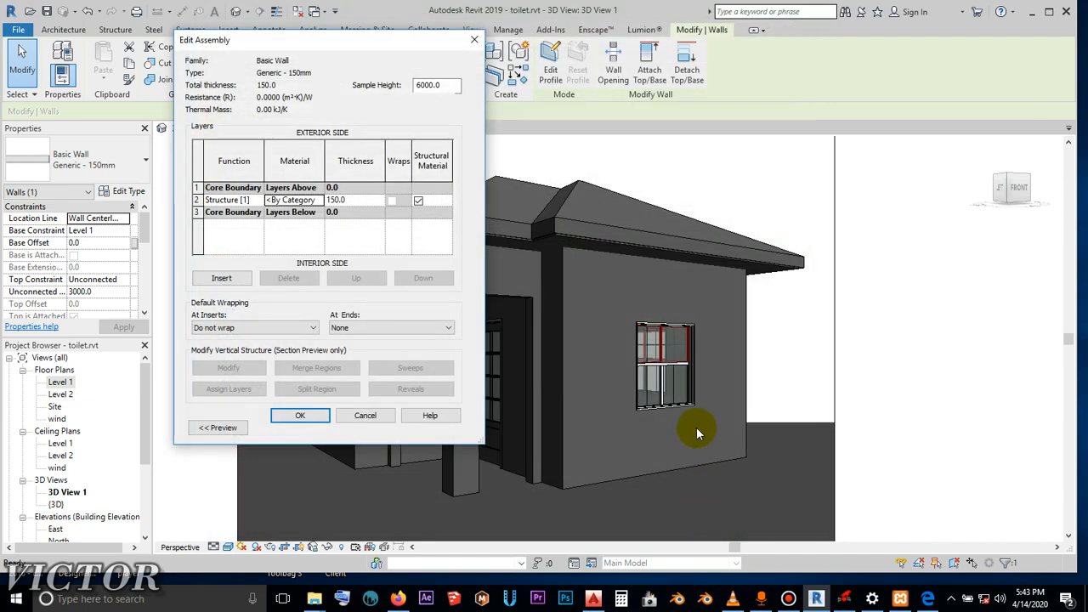
pyautogui.click(306, 416)
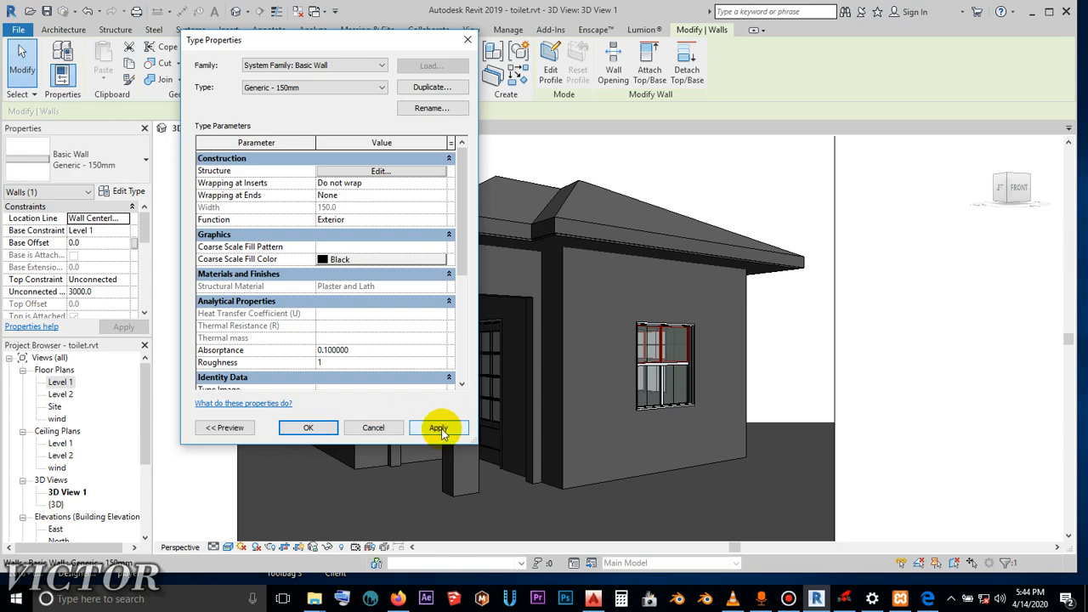
pyautogui.click(437, 428)
pyautogui.click(324, 430)
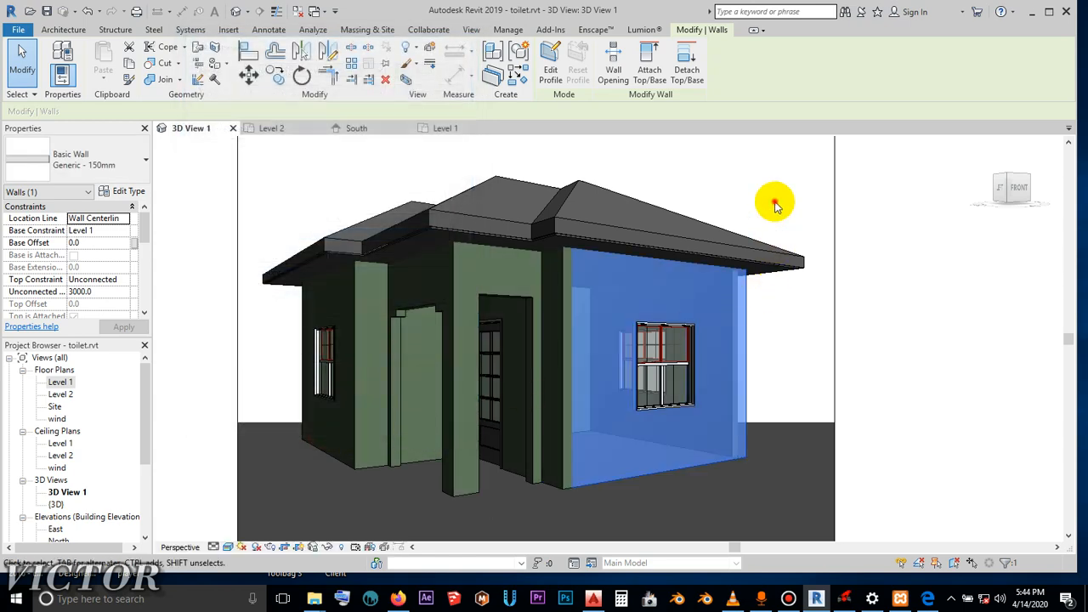
pyautogui.click(778, 198)
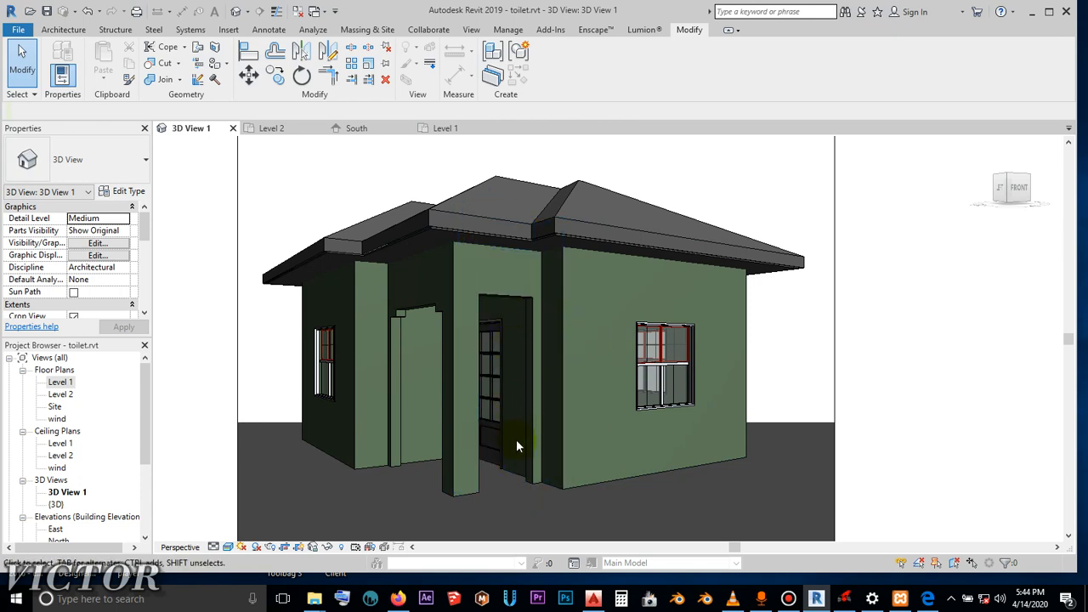
# - Duplicate the type of the wall behind the entrance opening as Generic - 150mm 2
pyautogui.click(516, 474)
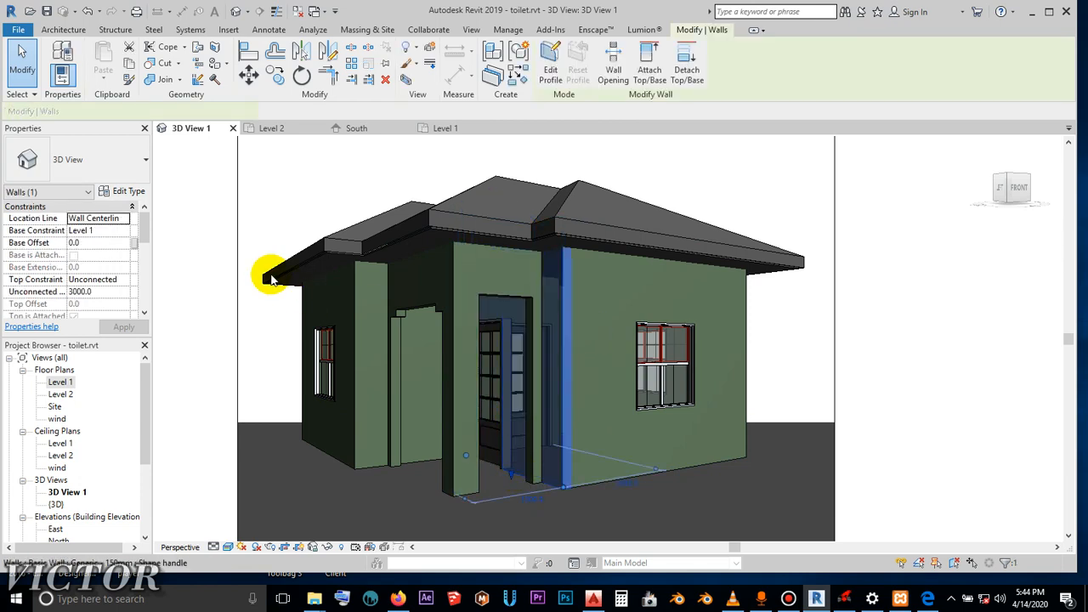
pyautogui.click(119, 193)
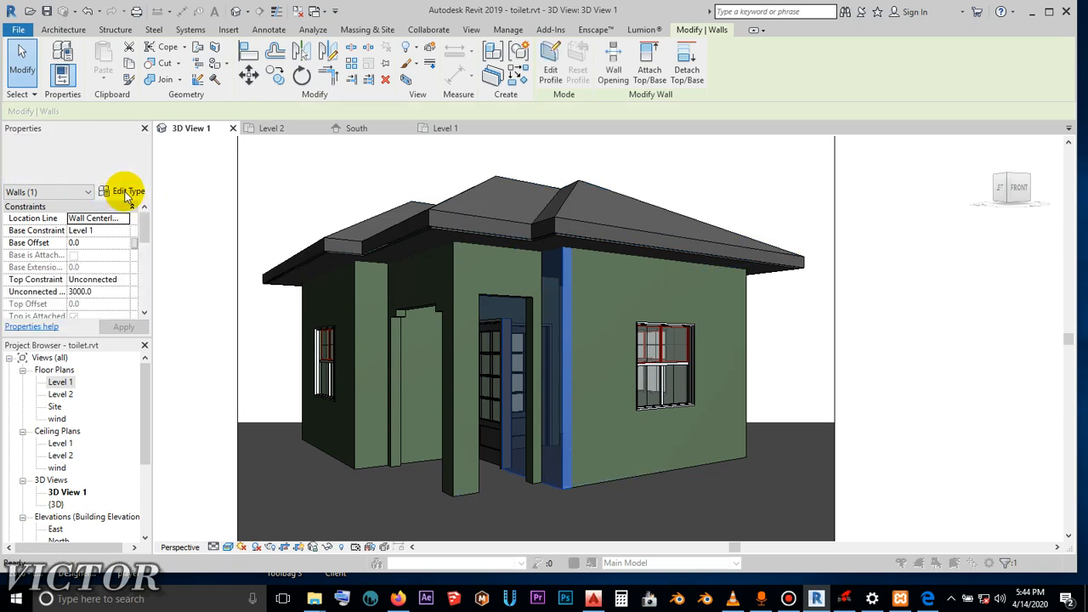
pyautogui.click(426, 89)
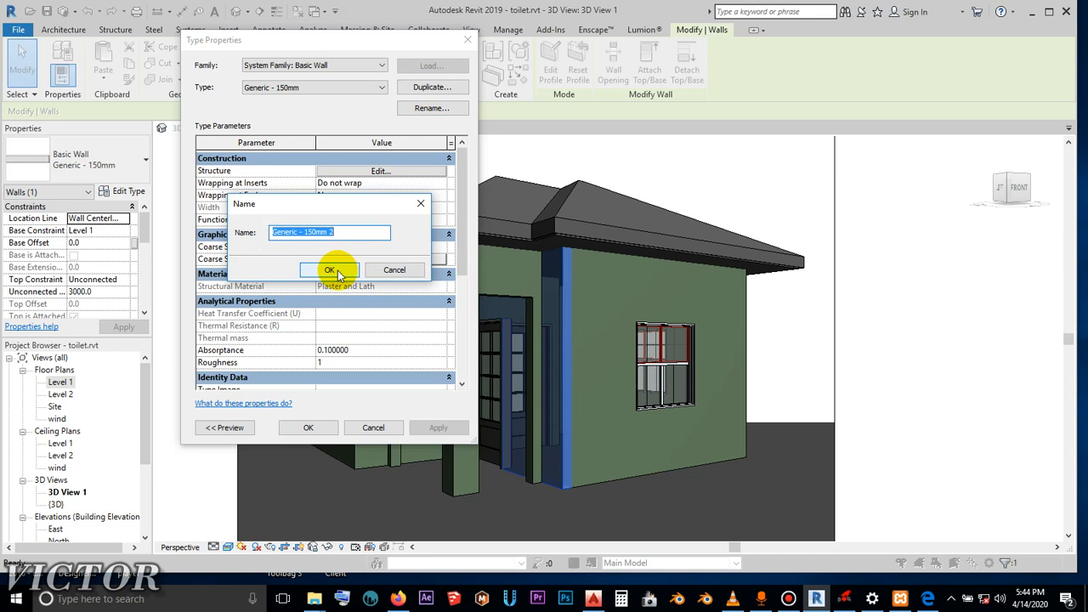
pyautogui.click(337, 272)
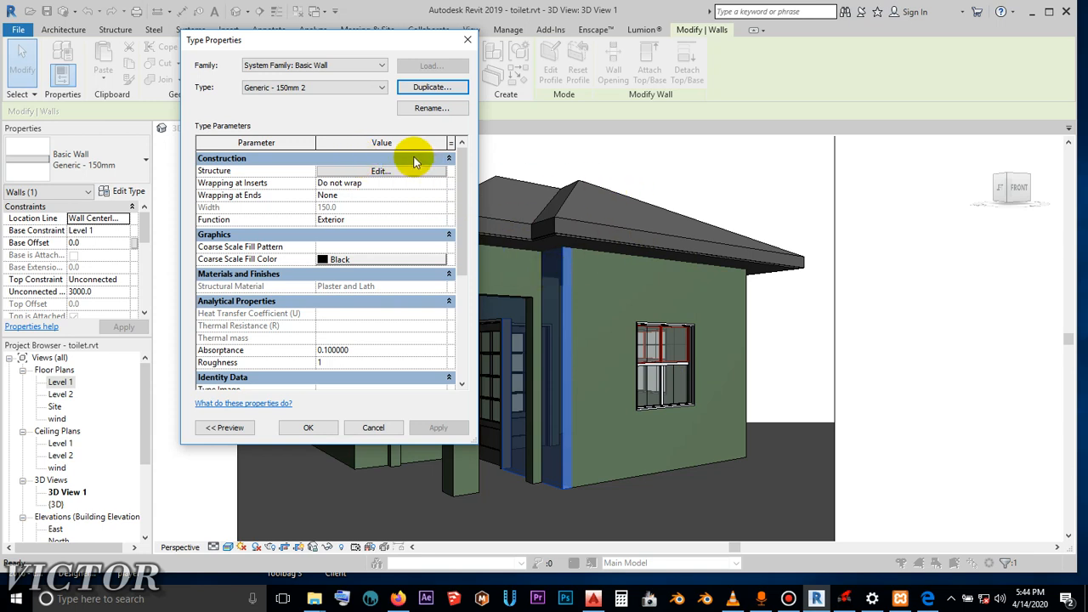
# - Assign the EIFS - Exterior Insulation and Finish System material to the Structure layer of Generic - 150mm 2
pyautogui.click(364, 172)
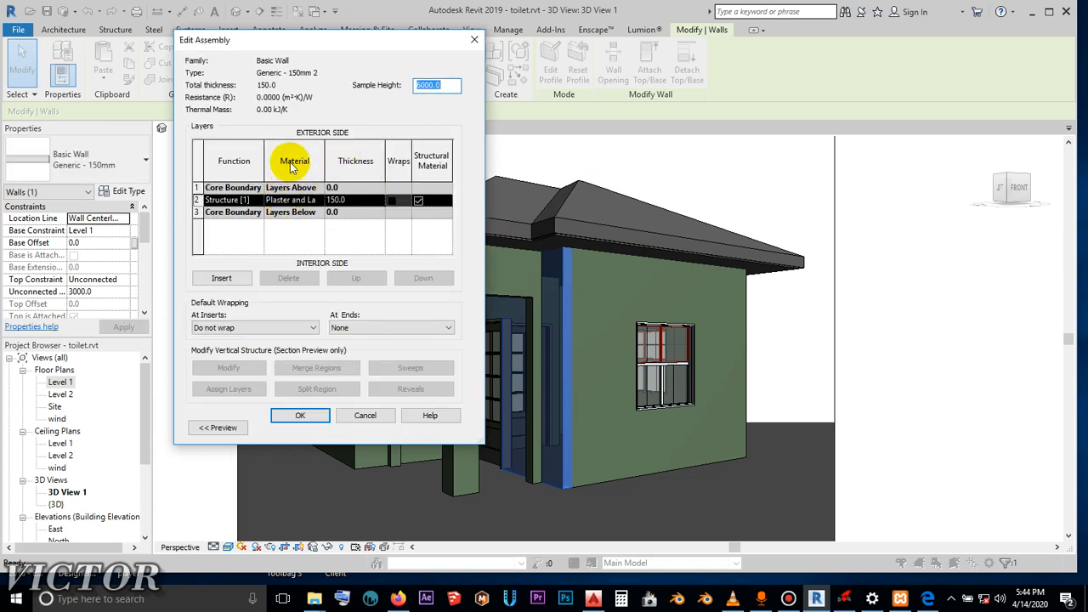
pyautogui.click(314, 200)
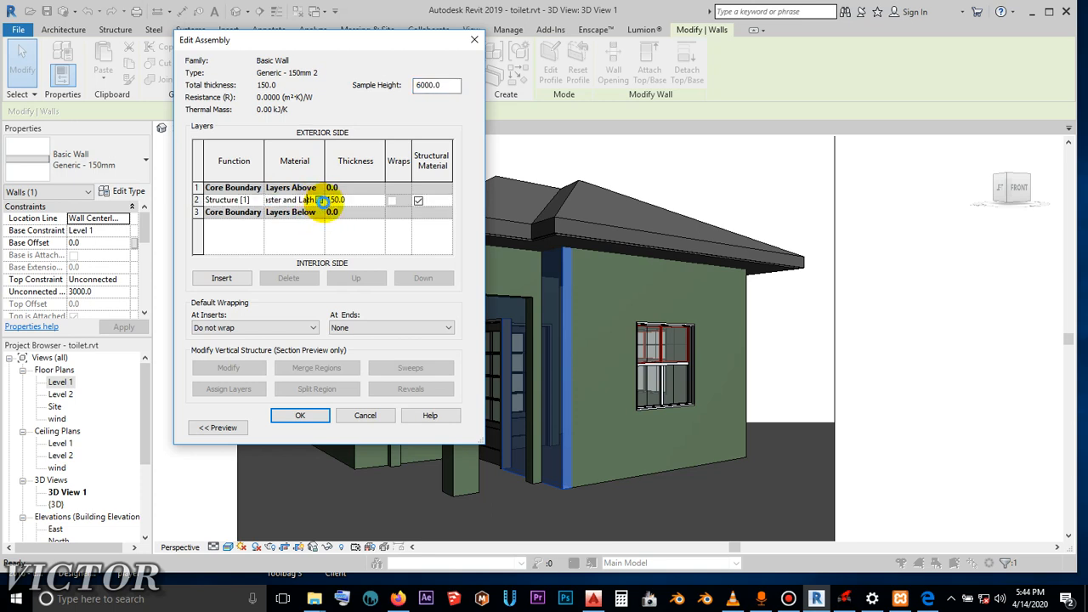
pyautogui.click(321, 199)
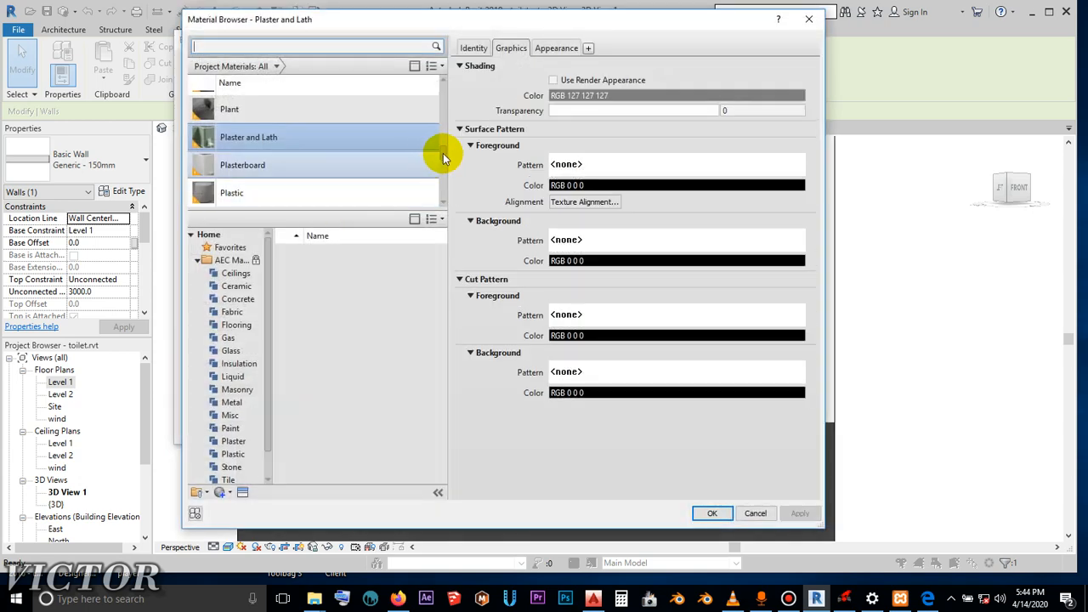
pyautogui.moveTo(443, 153)
pyautogui.mouseDown()
pyautogui.moveTo(445, 169)
pyautogui.moveTo(443, 145)
pyautogui.mouseUp()
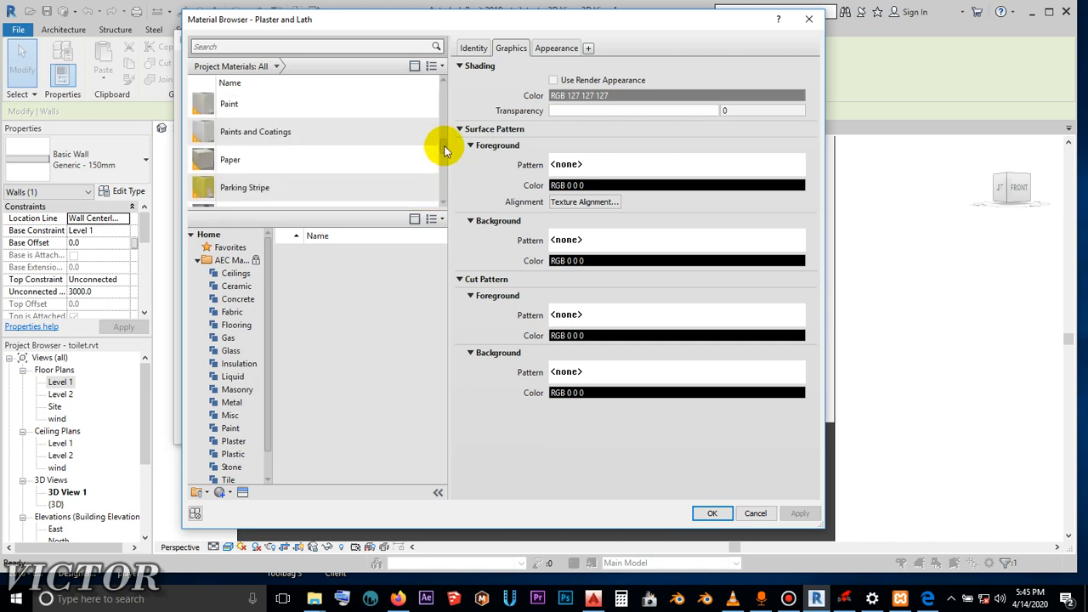
pyautogui.scroll(5, 425, 141)
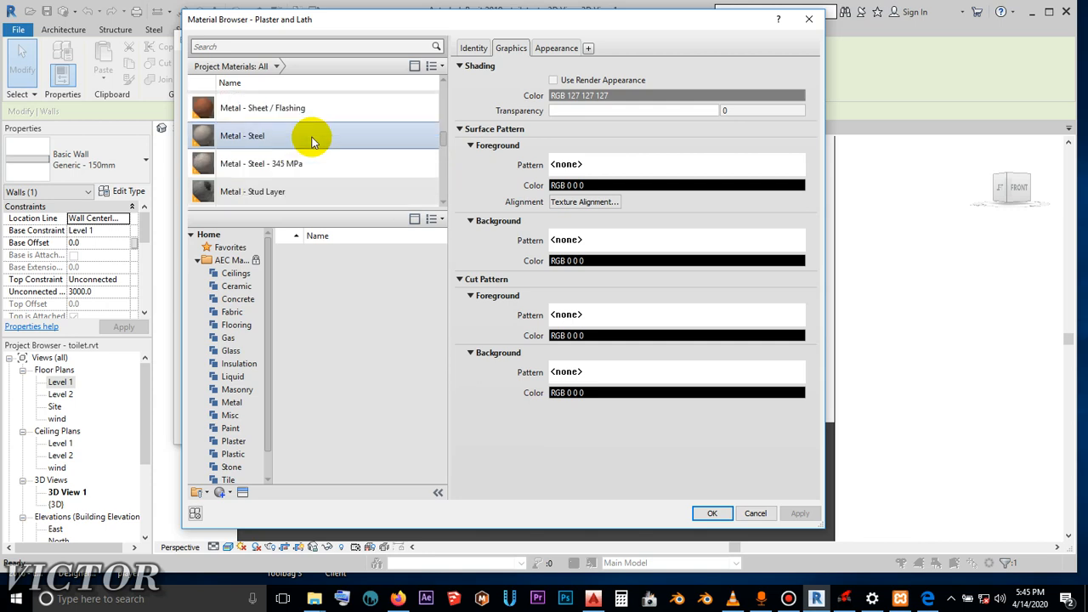
pyautogui.scroll(8, 311, 142)
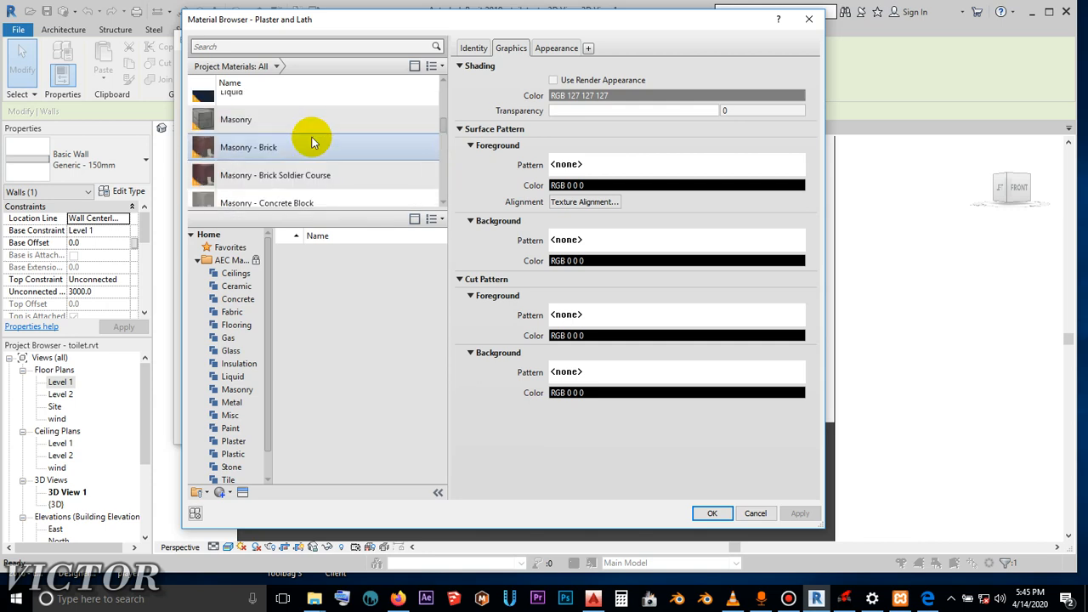
pyautogui.scroll(8, 312, 142)
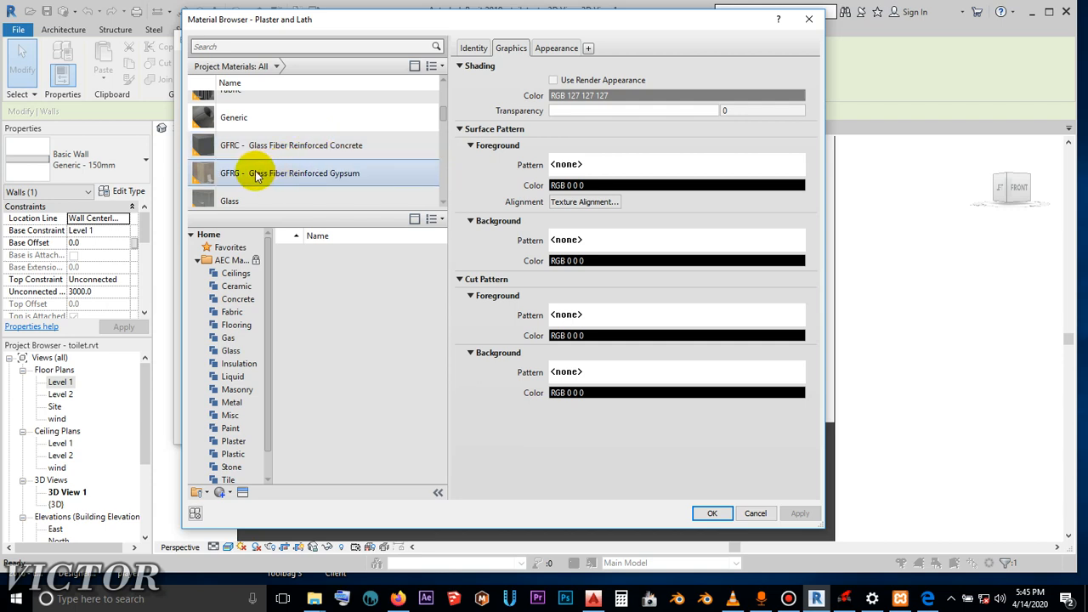
pyautogui.scroll(1, 259, 138)
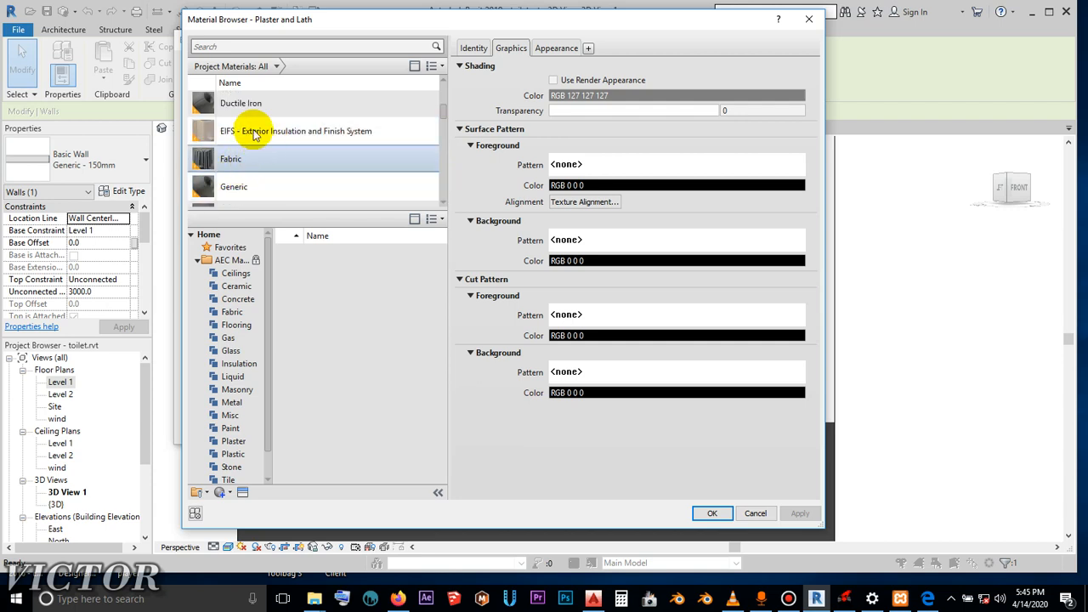
pyautogui.scroll(2, 255, 128)
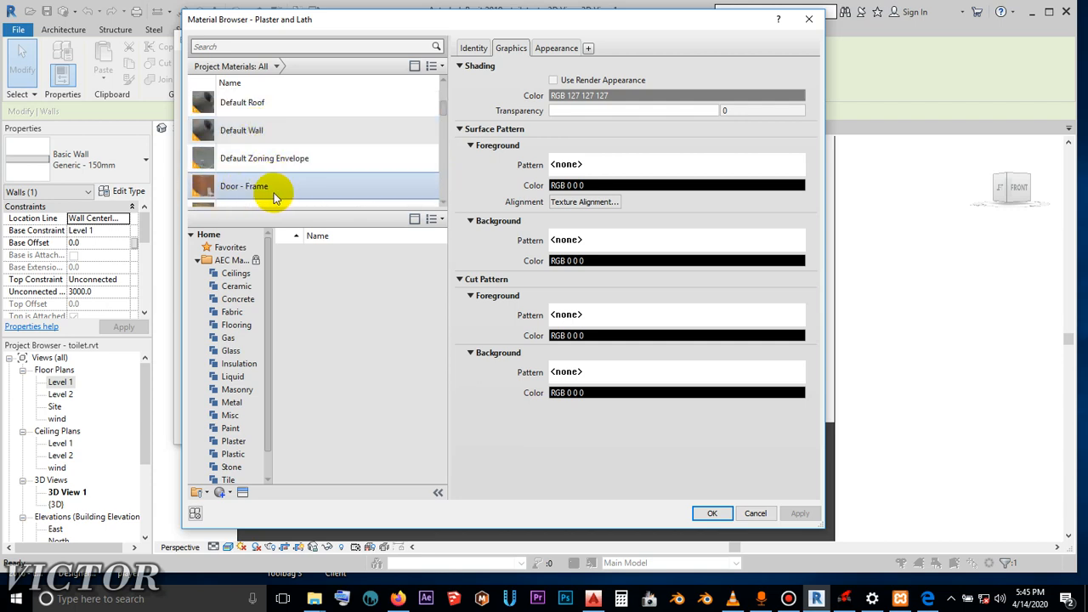
pyautogui.scroll(-2, 271, 188)
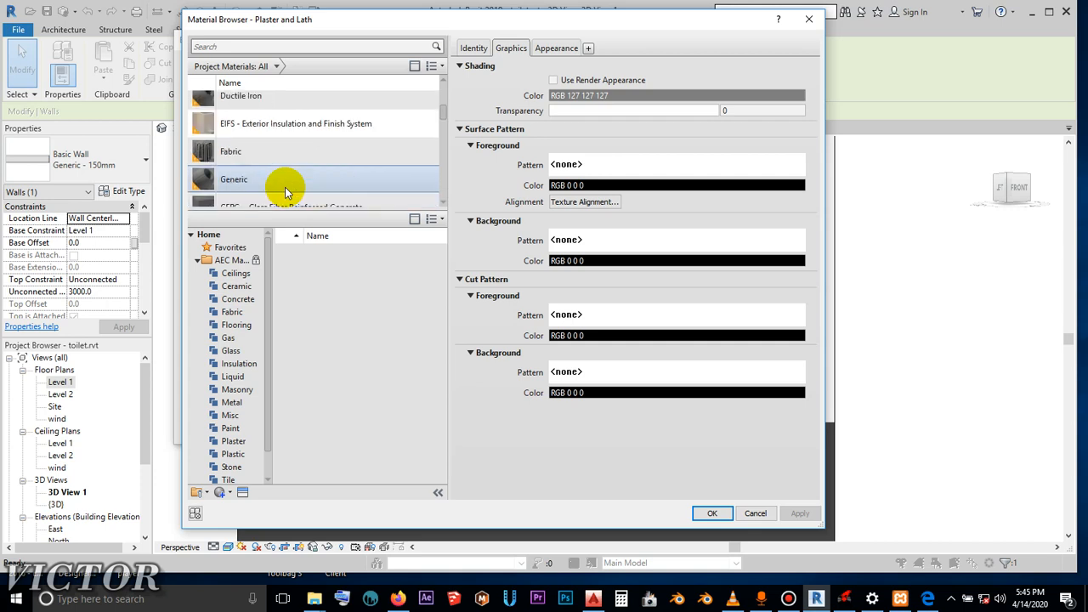
pyautogui.click(297, 128)
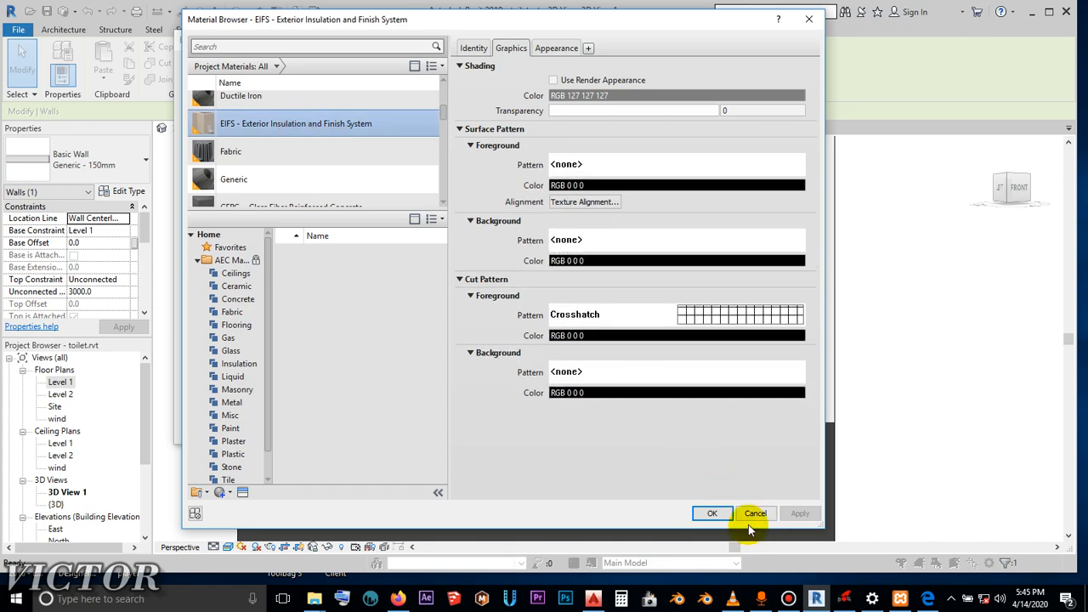
pyautogui.click(712, 514)
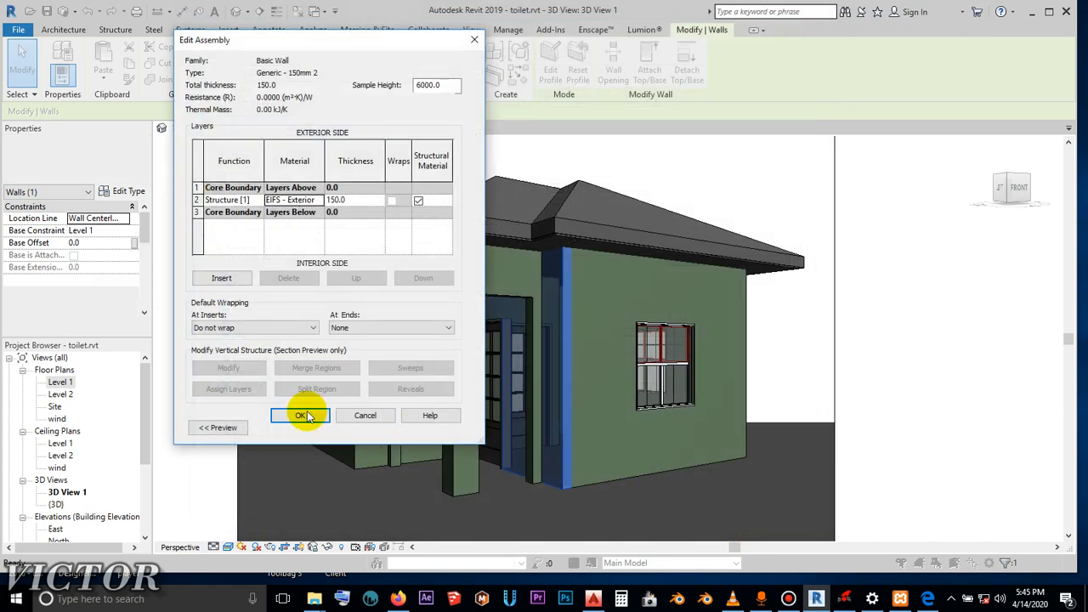
# - Confirm the new wall type, clear the selection, and inspect the finish on the wall beside the entrance door up close
pyautogui.click(387, 417)
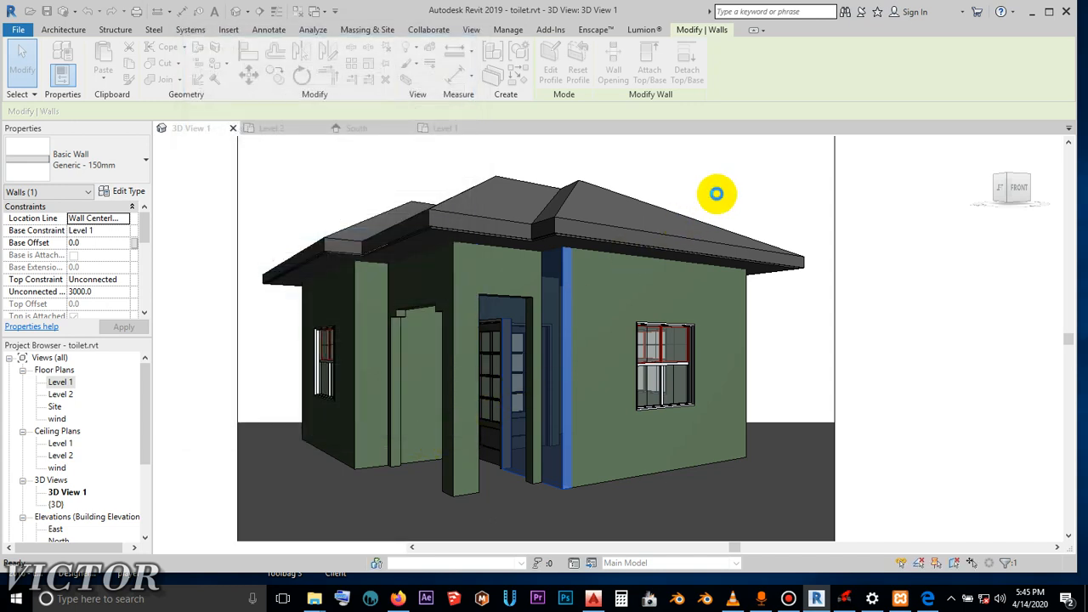
pyautogui.click(746, 201)
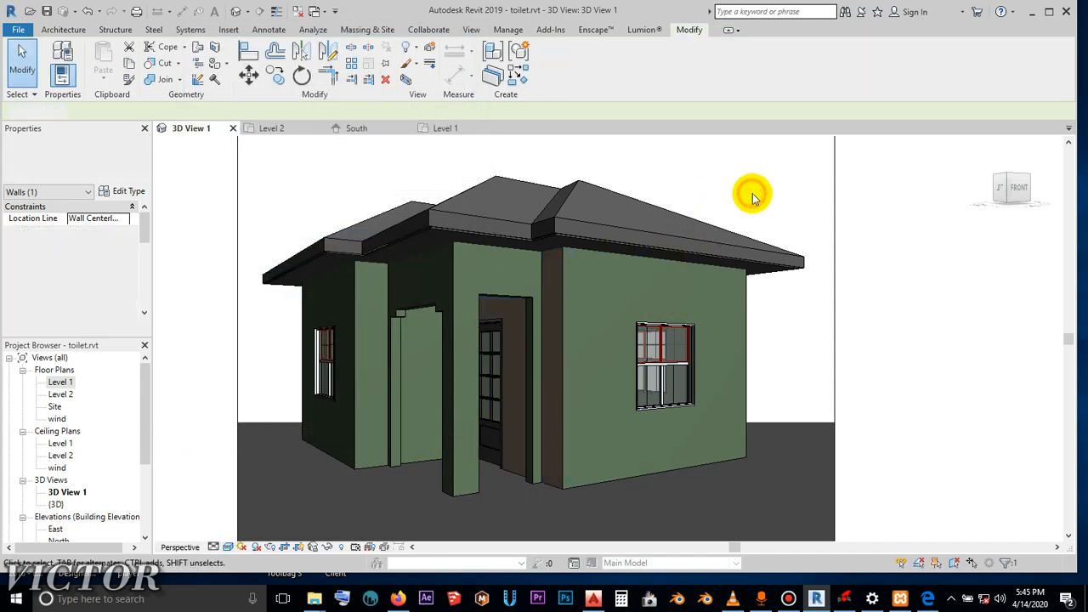
pyautogui.scroll(3, 531, 419)
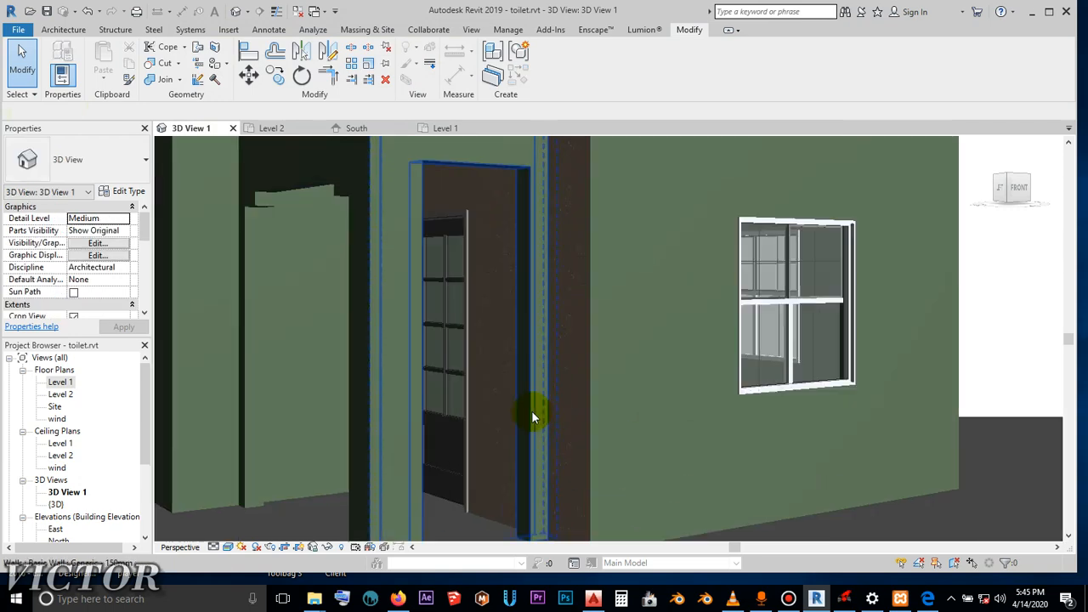
pyautogui.scroll(4, 494, 274)
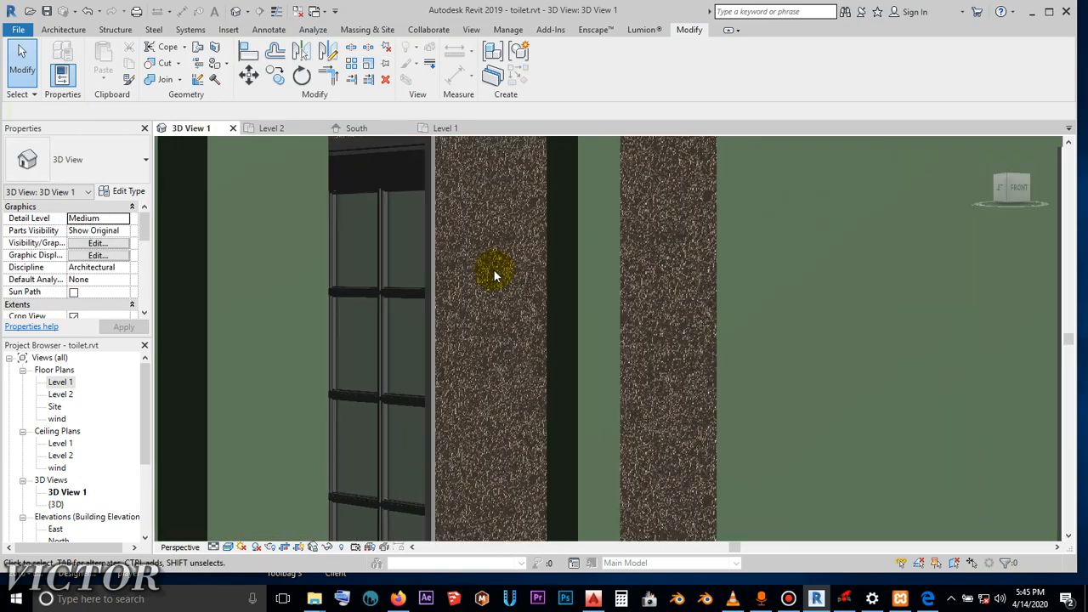
pyautogui.scroll(-7, 492, 293)
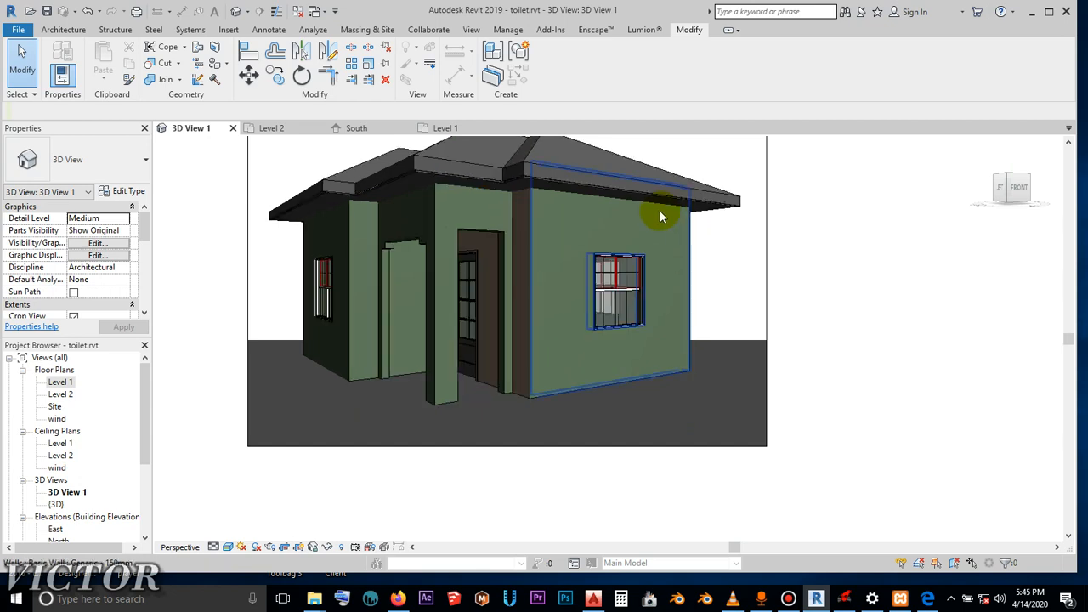
# - In the Level 1 floor plan, split the wall beside the entrance at the short stub wall, about 360 mm from the corner
pyautogui.scroll(2, 765, 303)
pyautogui.moveTo(765, 304); pyautogui.dragTo(742, 344, button='middle')
pyautogui.scroll(1, 467, 303)
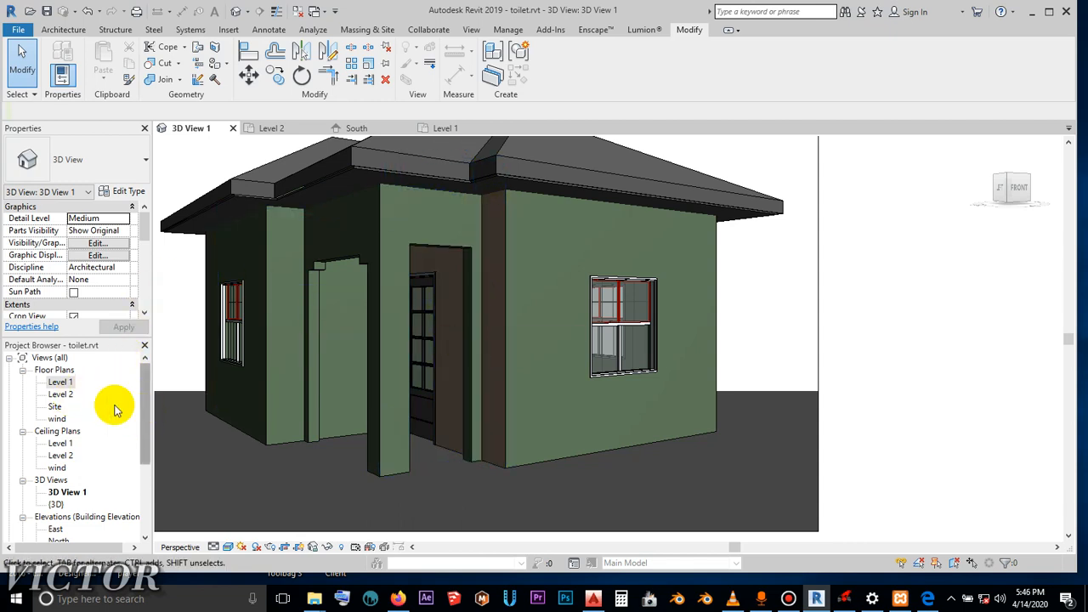
pyautogui.doubleClick(58, 384)
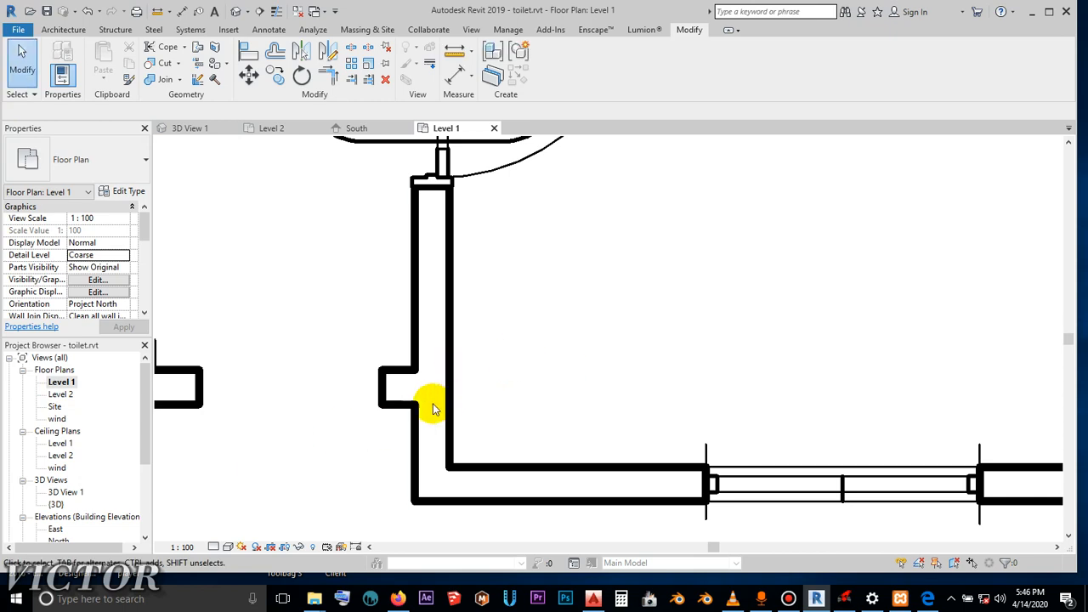
pyautogui.scroll(-1, 374, 351)
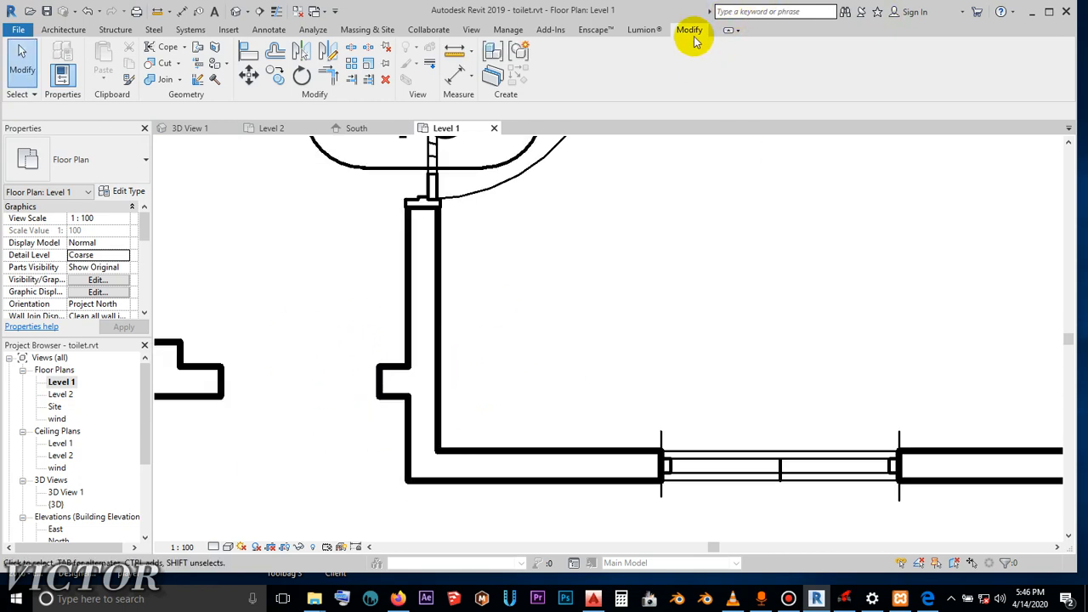
pyautogui.click(351, 49)
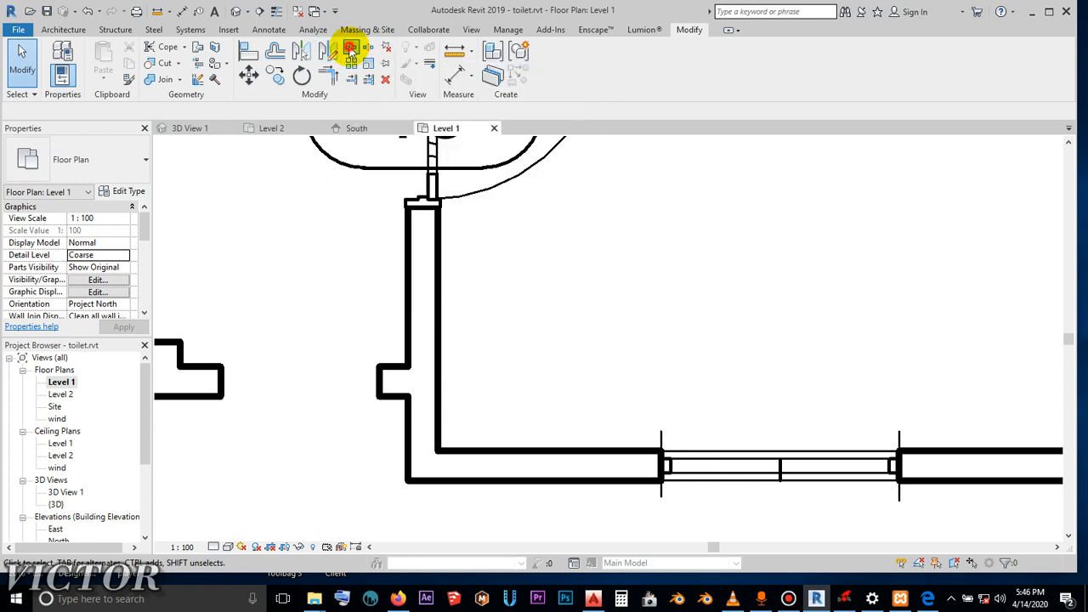
pyautogui.click(640, 352)
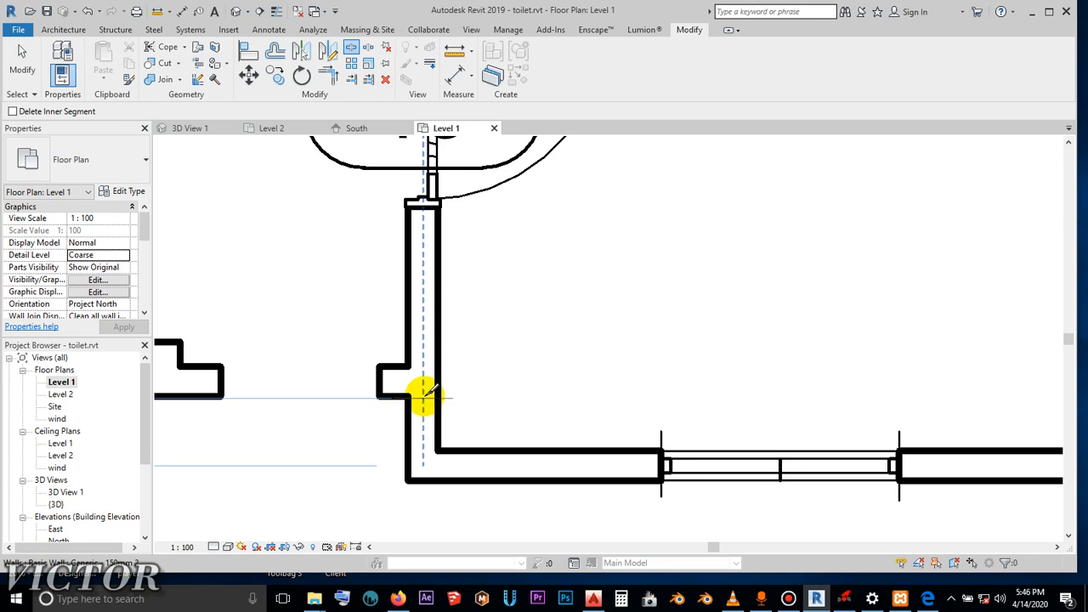
pyautogui.click(429, 396)
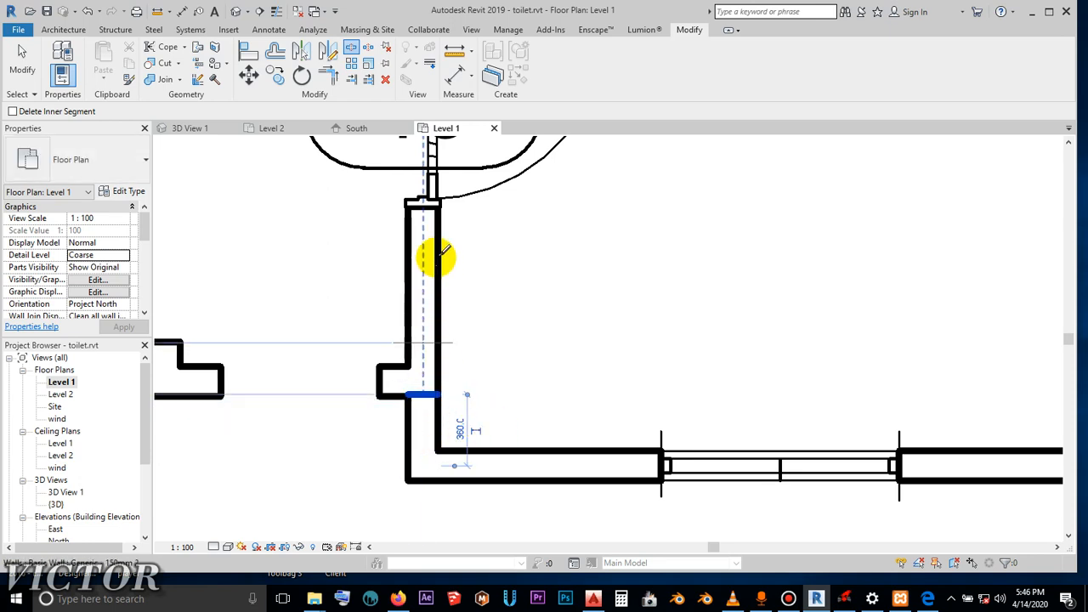
pyautogui.click(21, 68)
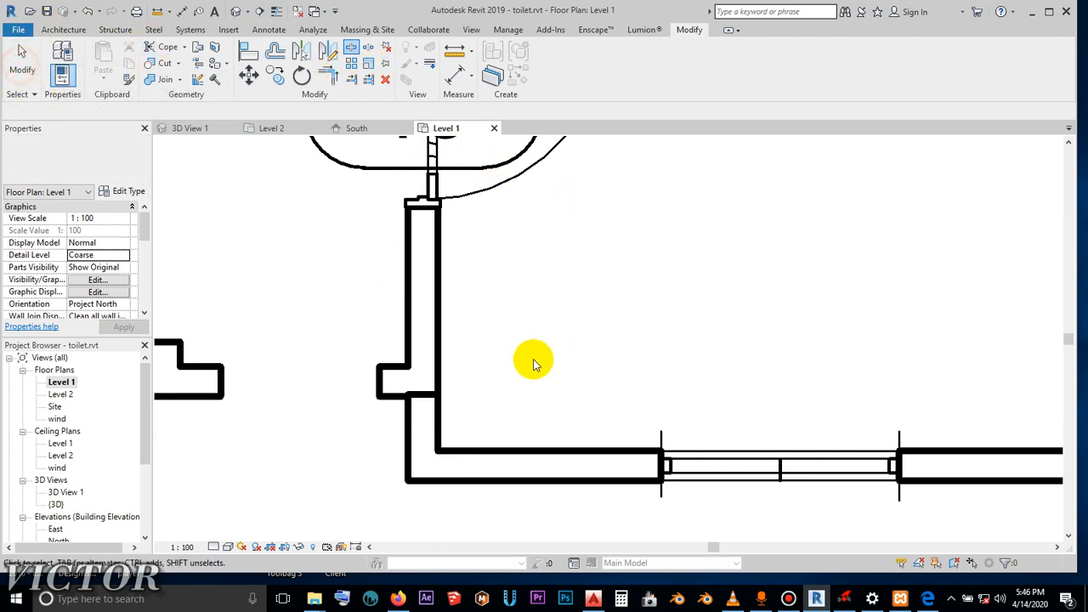
# - In 3D View 1, change the short split wall segment at the building corner to the Generic - 150mm type and clear the selection
pyautogui.click(192, 127)
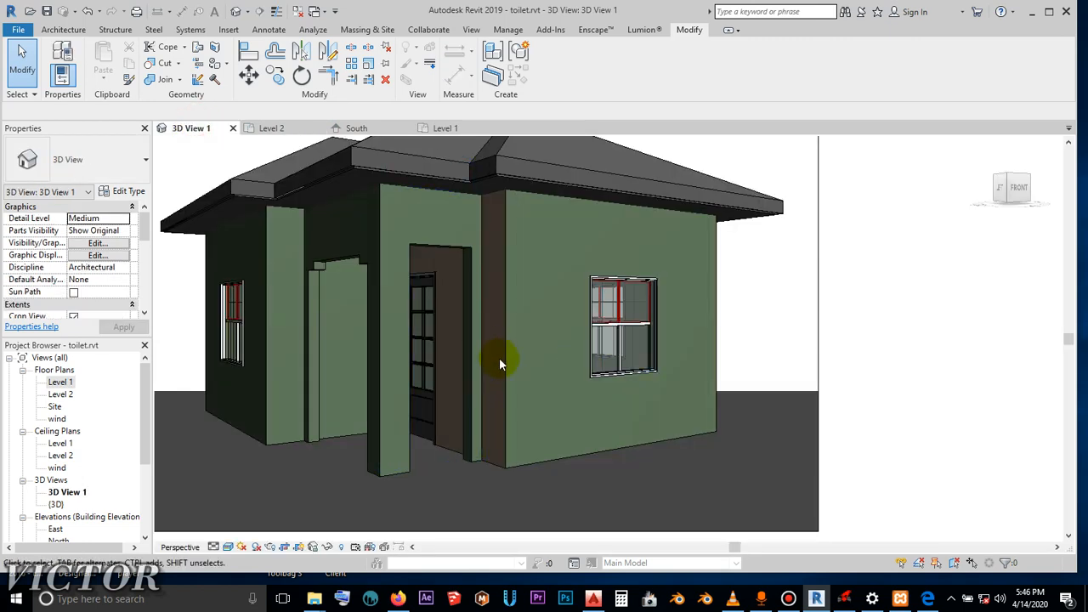
pyautogui.click(482, 307)
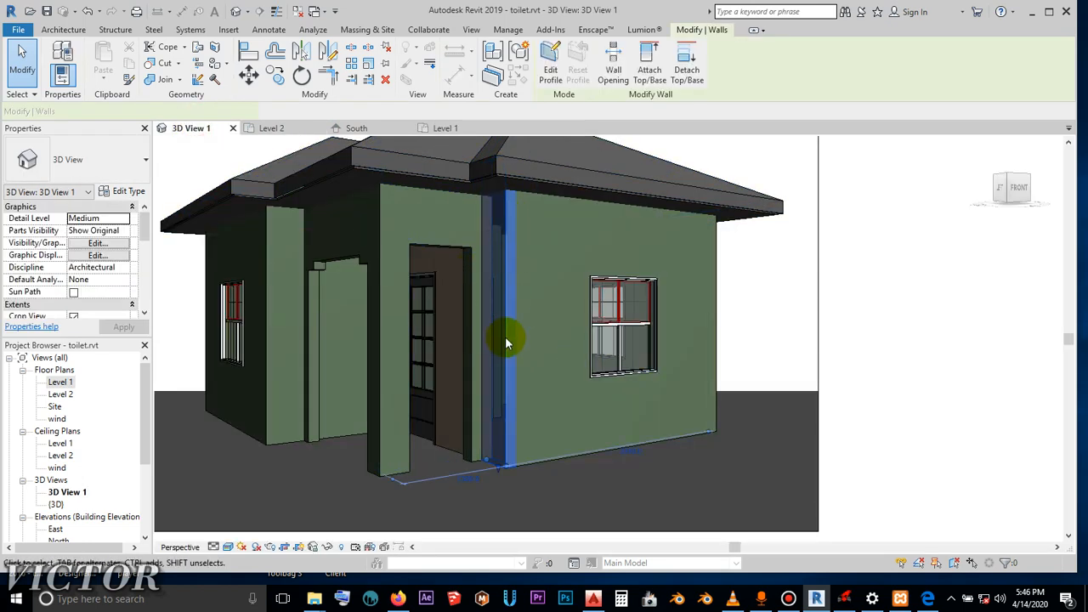
pyautogui.click(705, 260)
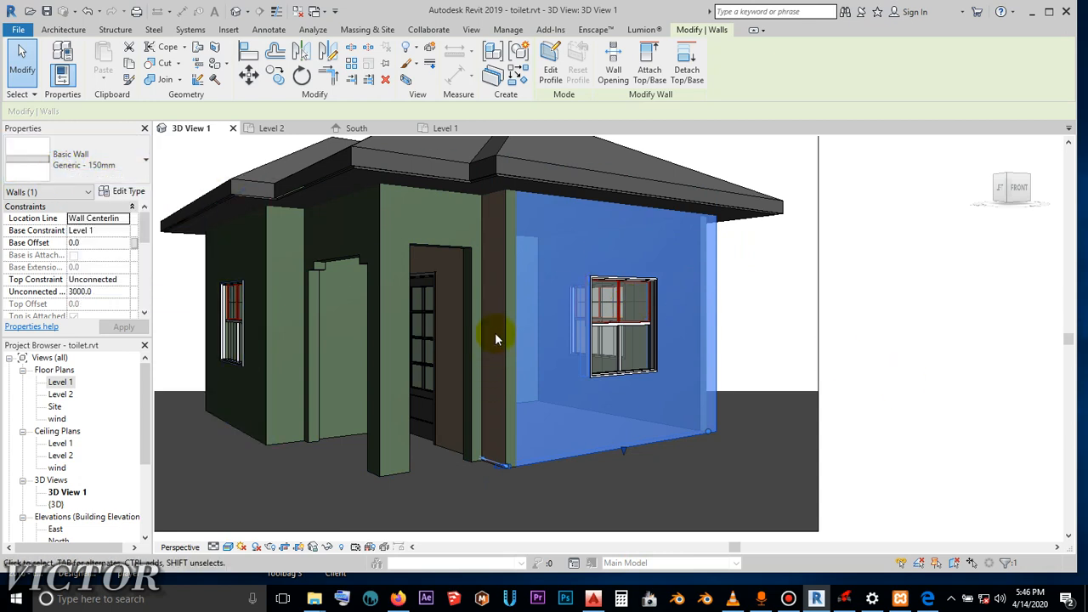
pyautogui.click(501, 354)
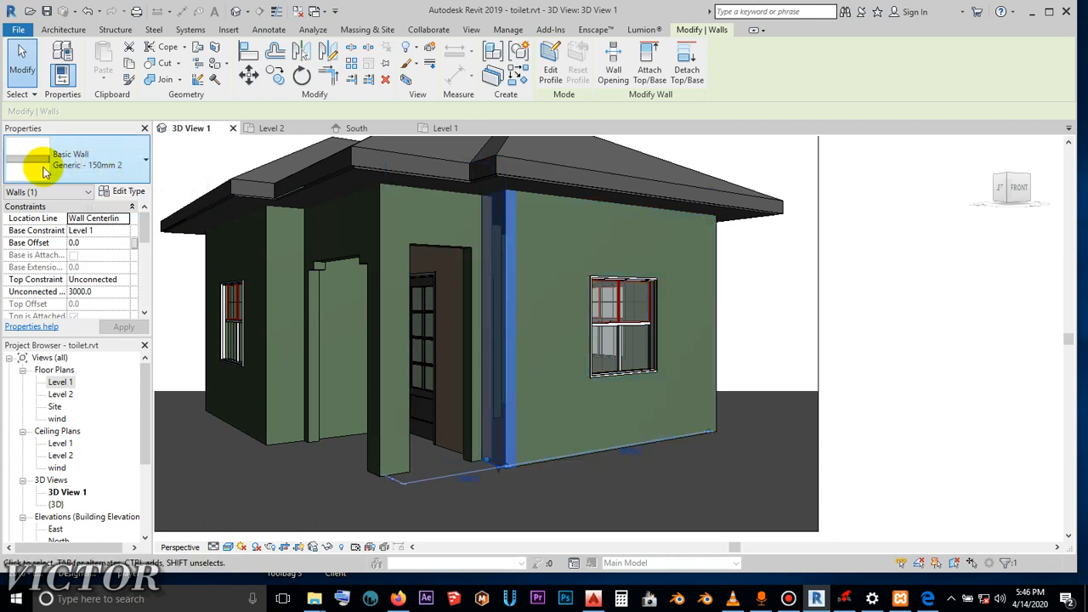
pyautogui.click(146, 163)
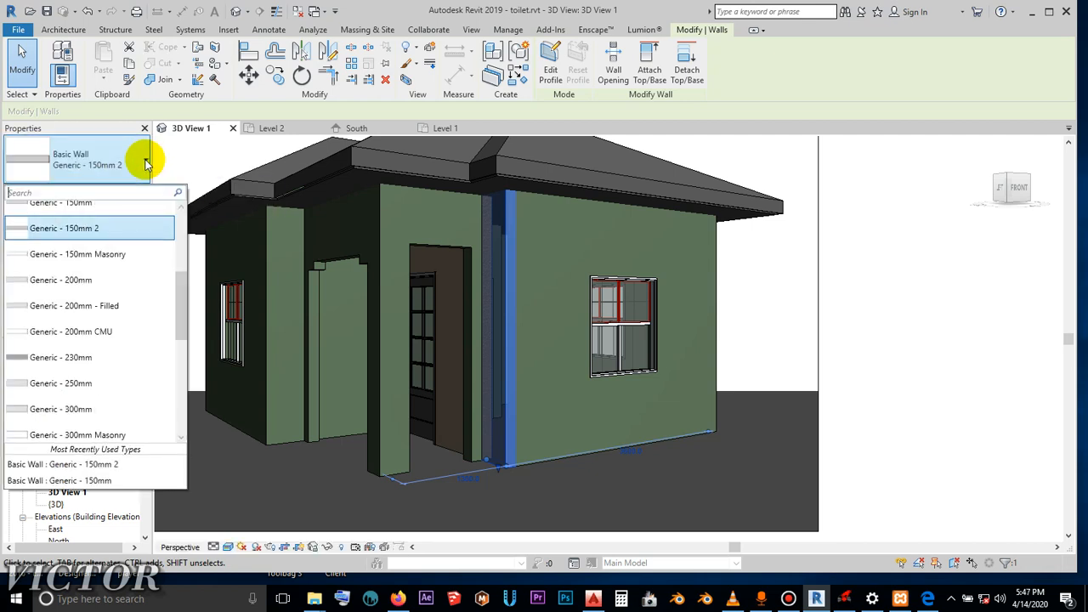
pyautogui.scroll(1, 114, 235)
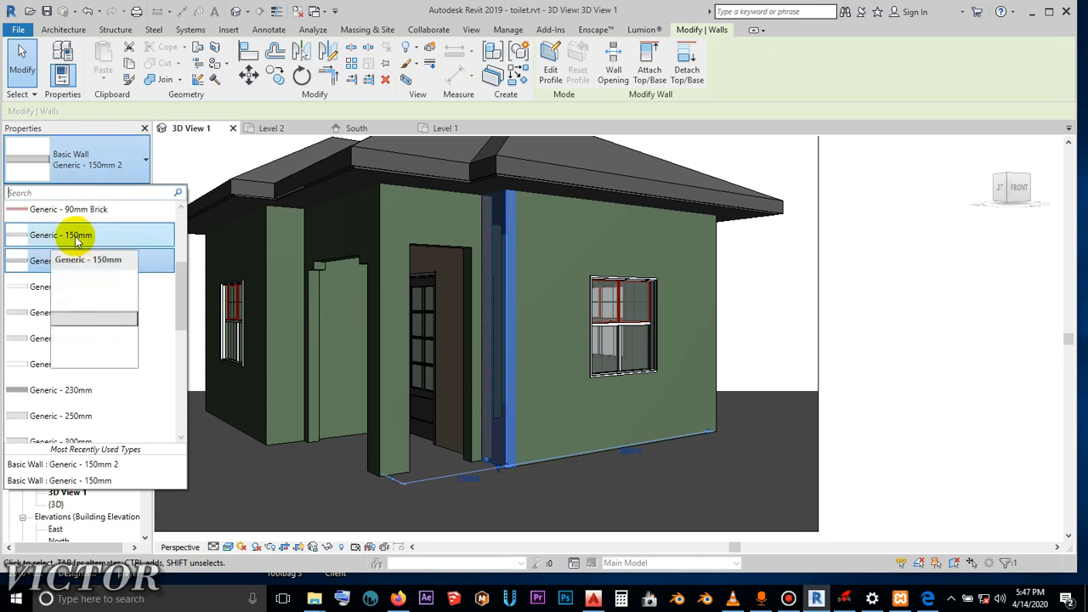
pyautogui.click(76, 236)
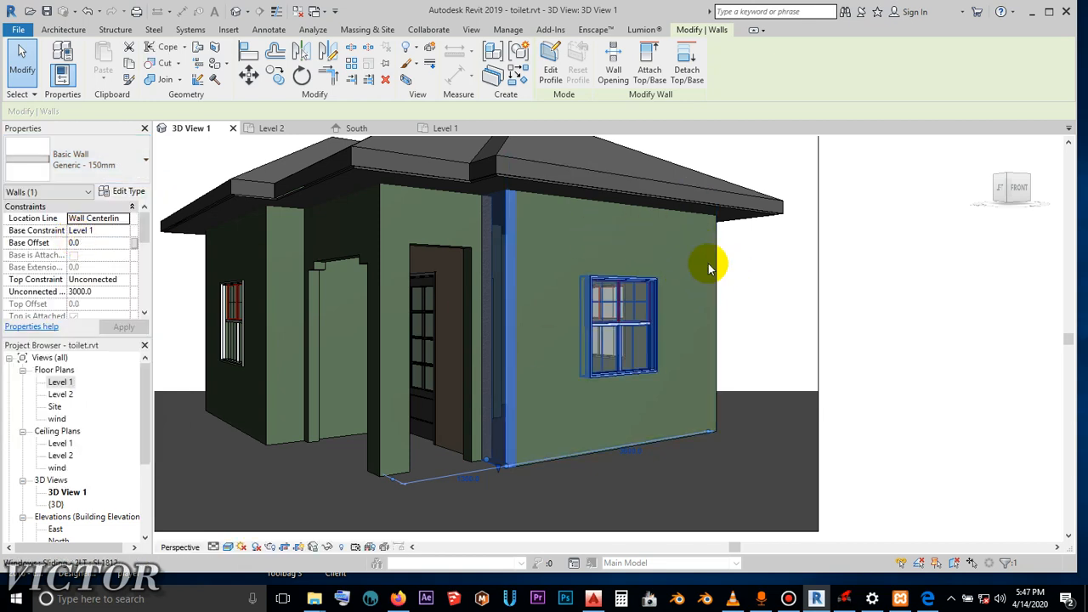
pyautogui.click(777, 274)
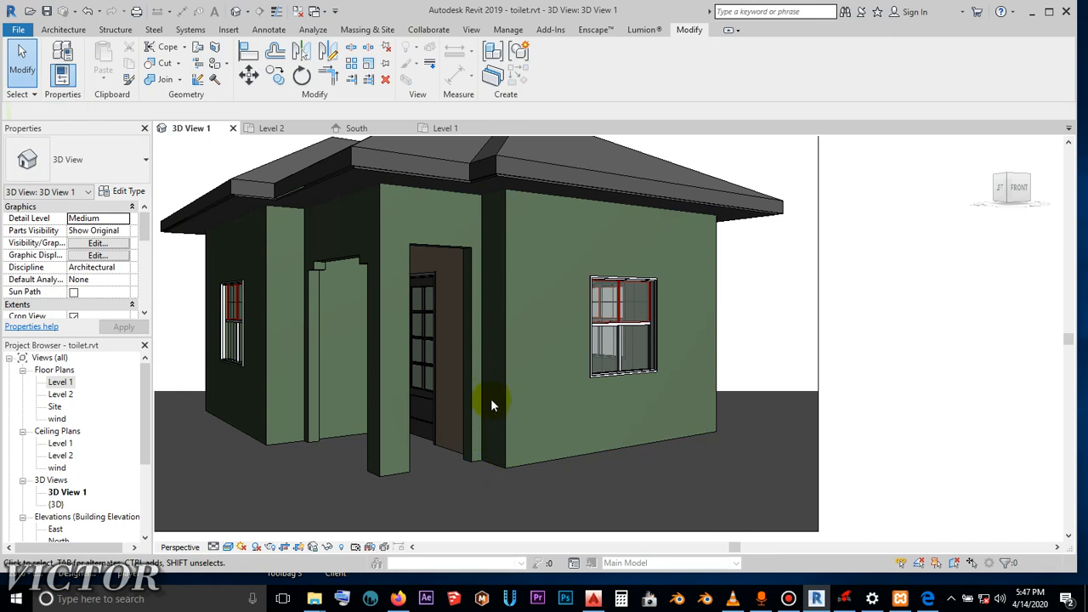
# - Select the roof and open the material of the Structure layer in its Generic Roof - 300mm type
pyautogui.scroll(3, 490, 398)
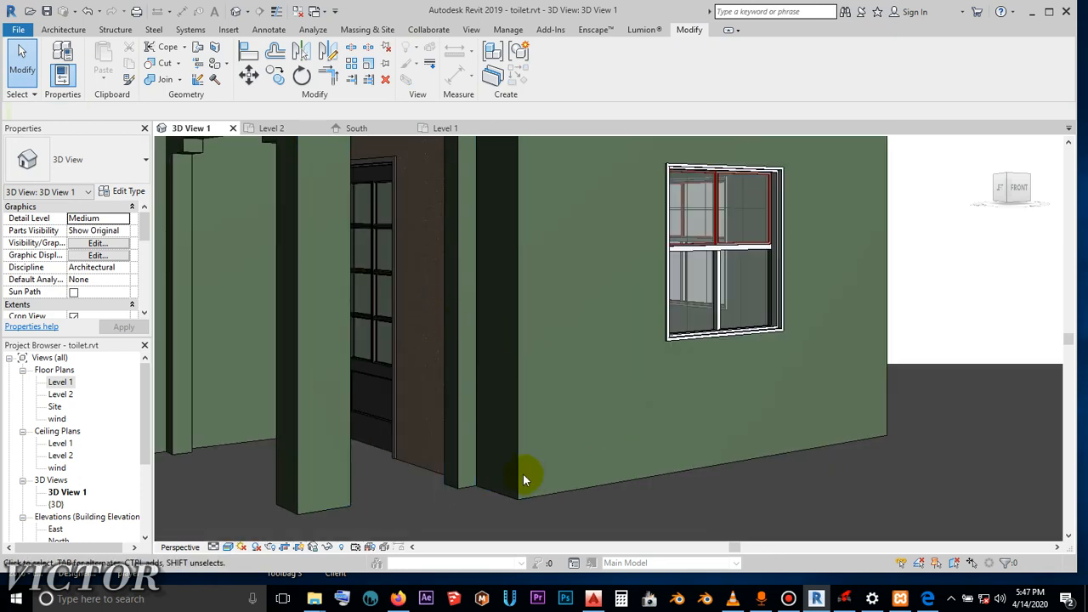
pyautogui.scroll(-1, 506, 442)
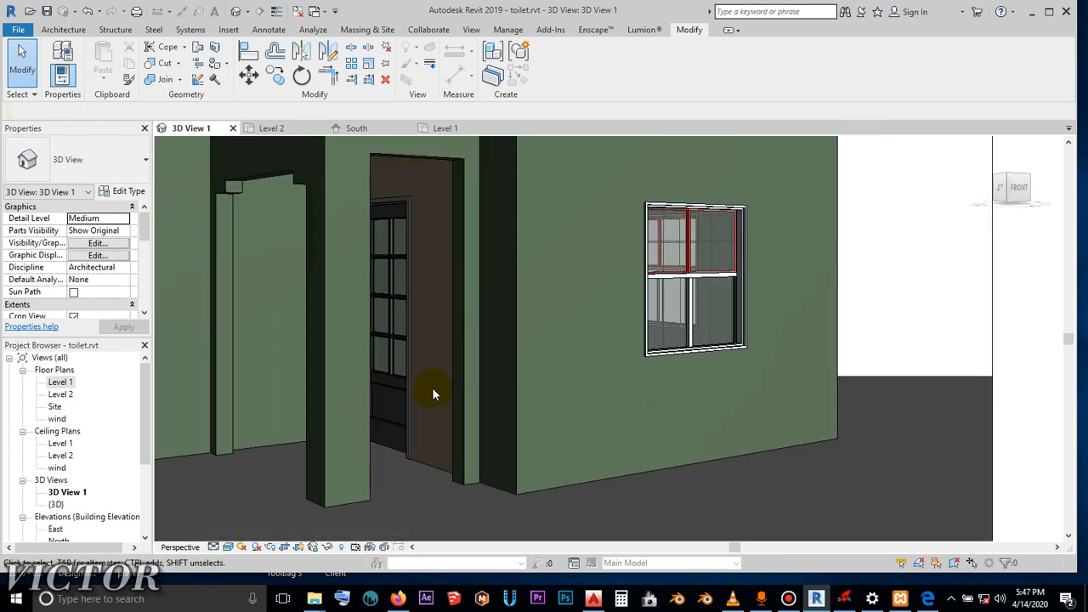
pyautogui.scroll(-4, 442, 439)
pyautogui.keyDown('shift'); pyautogui.moveTo(437, 437); pyautogui.dragTo(687, 417, button='middle'); pyautogui.keyUp('shift')
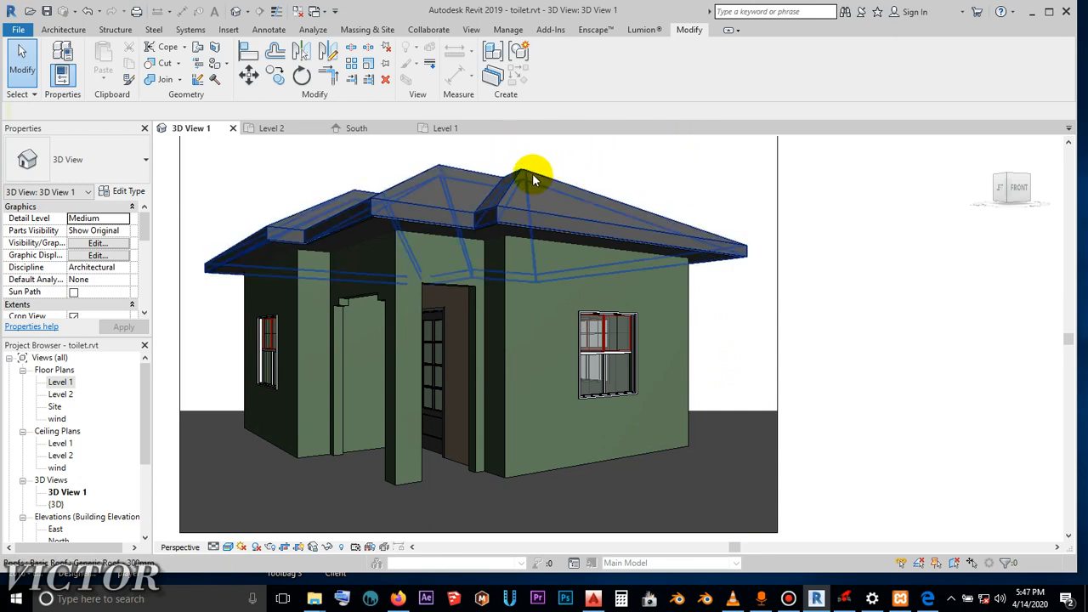
pyautogui.click(673, 209)
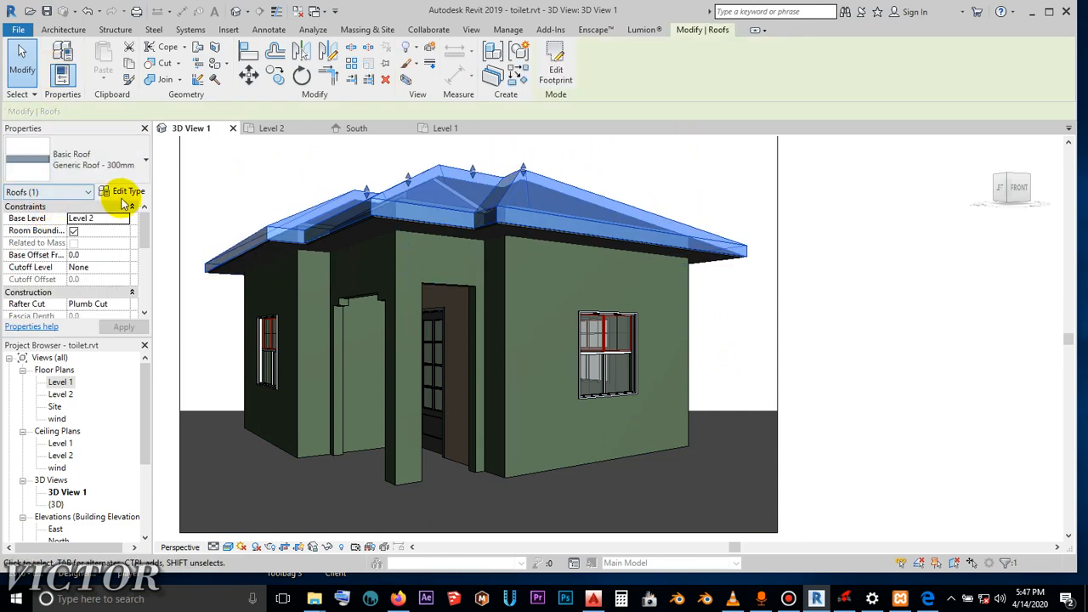
pyautogui.click(129, 192)
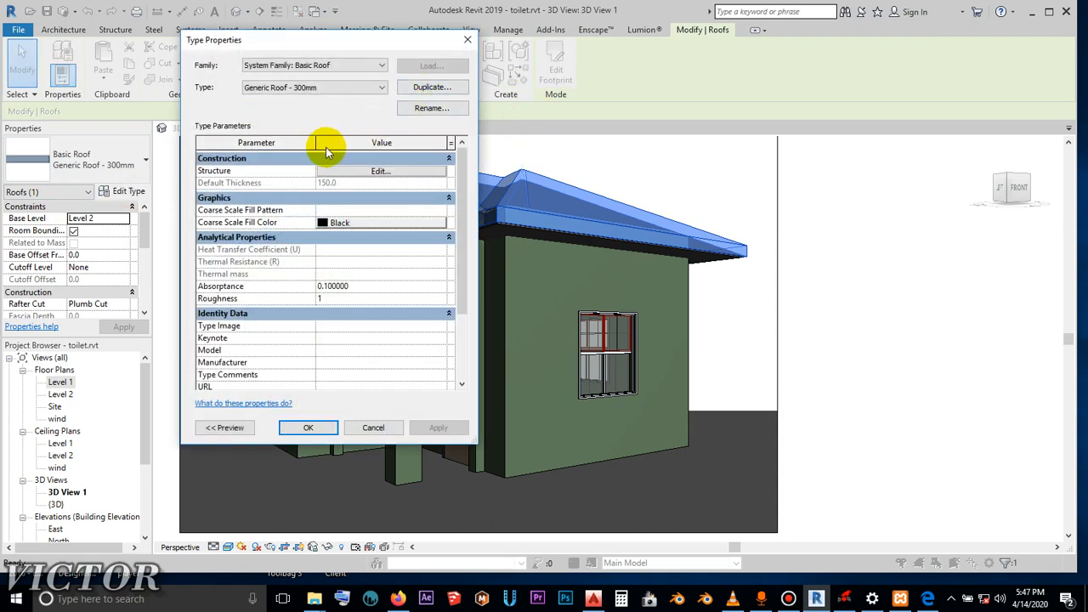
pyautogui.click(380, 173)
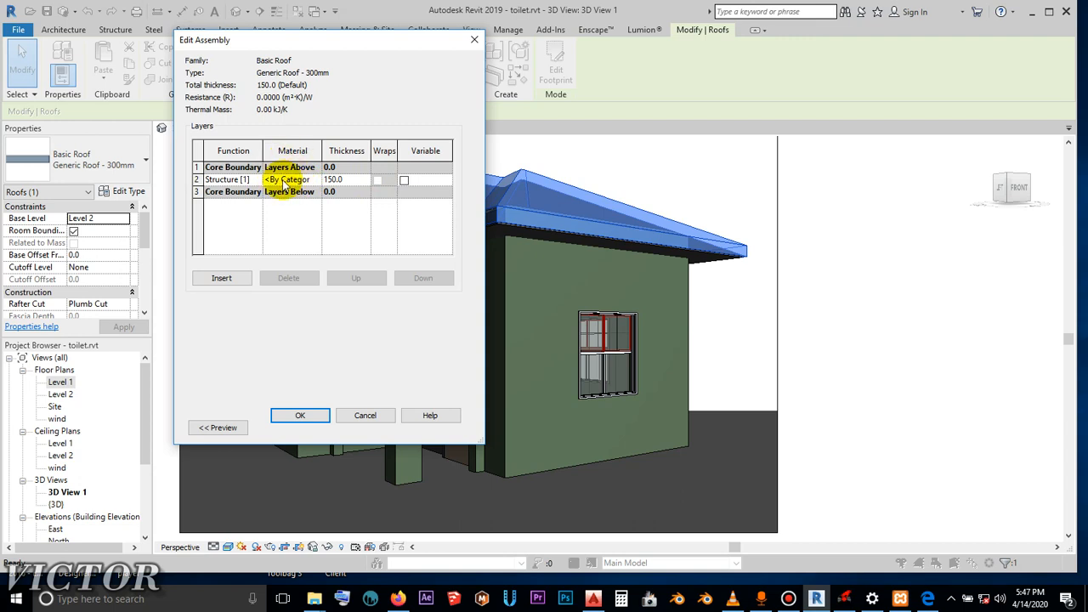
pyautogui.click(286, 181)
pyautogui.click(317, 182)
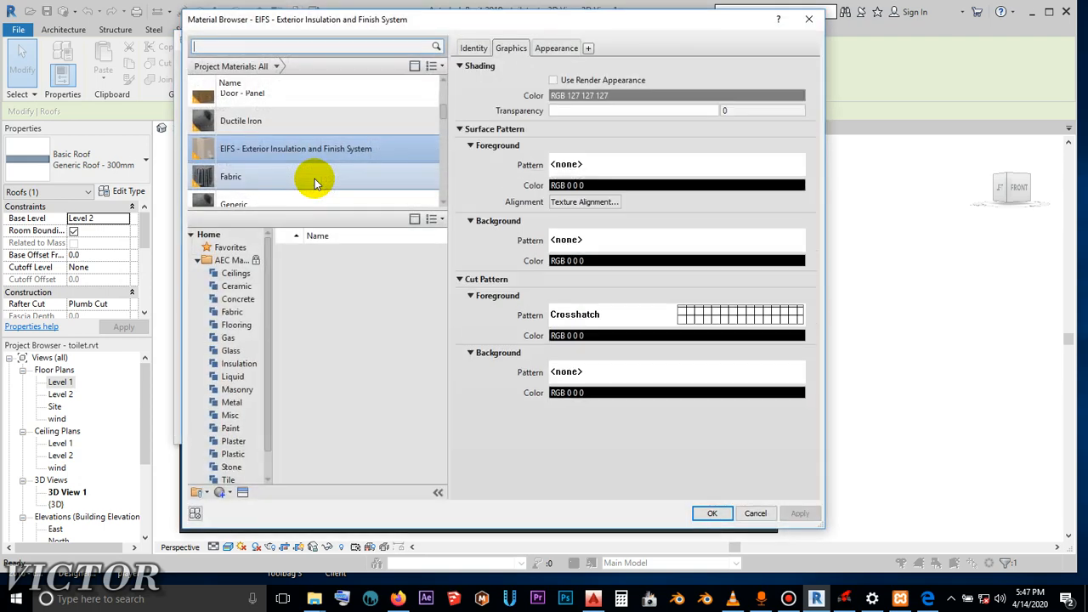
# - Replace the appearance of the EIFS - Exterior Insulation and Finish System material with the Shake - Handsplit asset from the Autodesk Roofing library
pyautogui.scroll(-3, 302, 174)
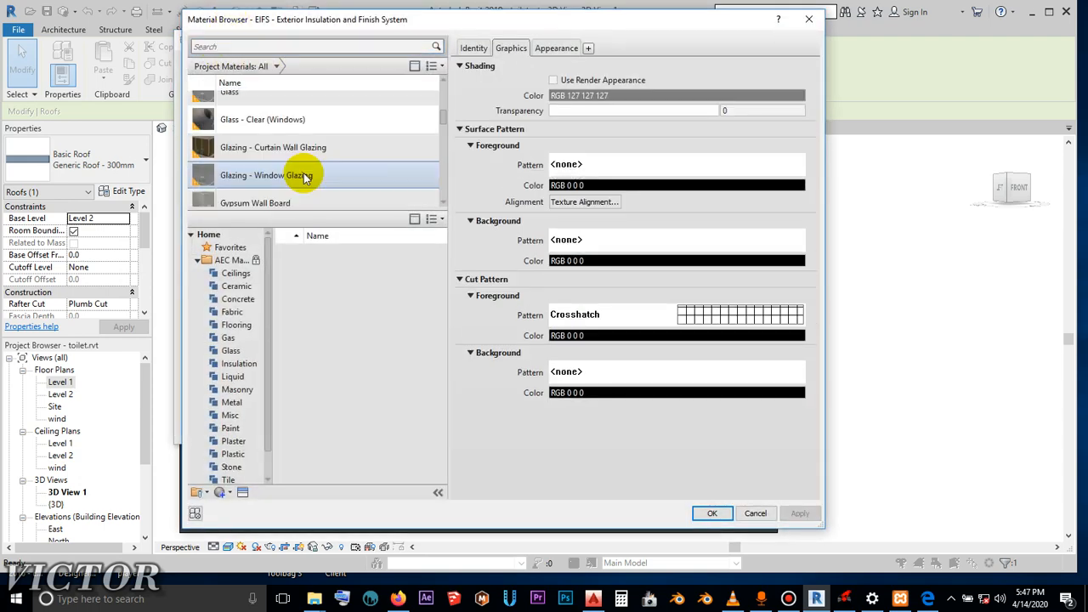
pyautogui.scroll(1, 357, 128)
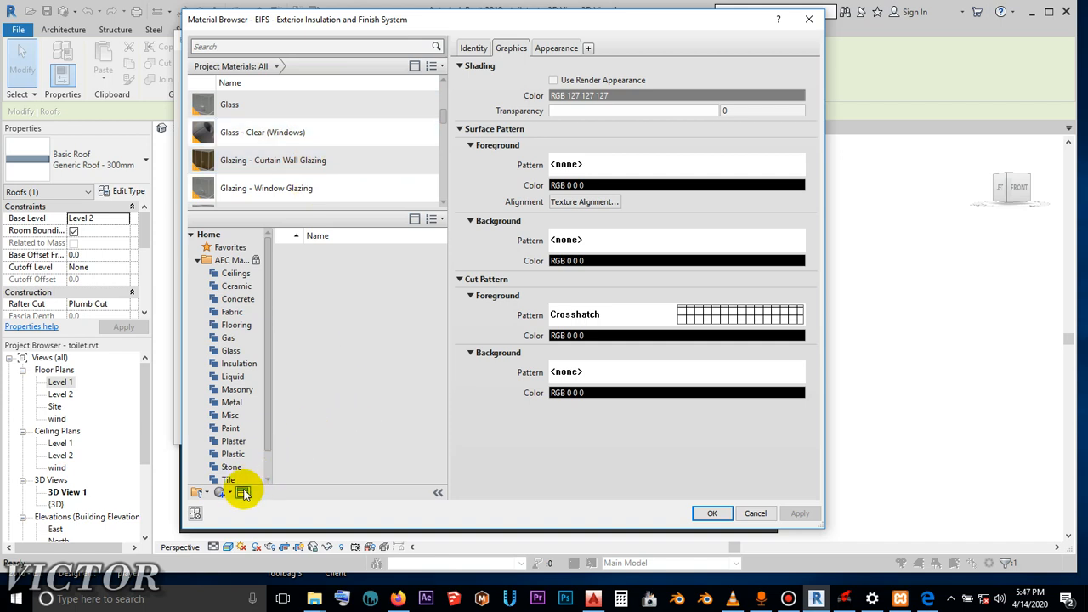
pyautogui.click(243, 493)
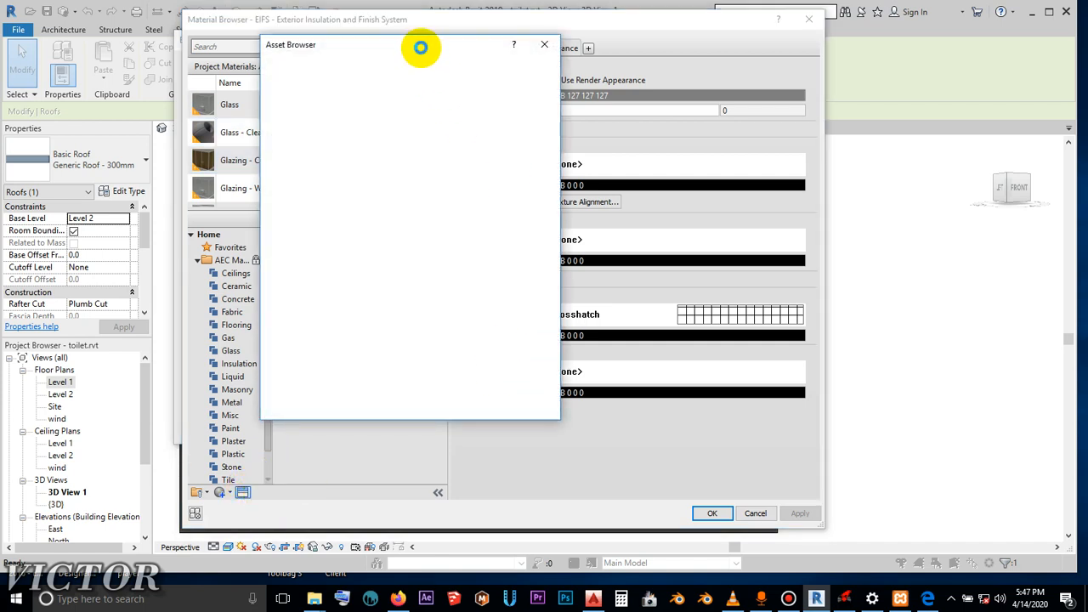
pyautogui.moveTo(384, 47); pyautogui.dragTo(547, 44)
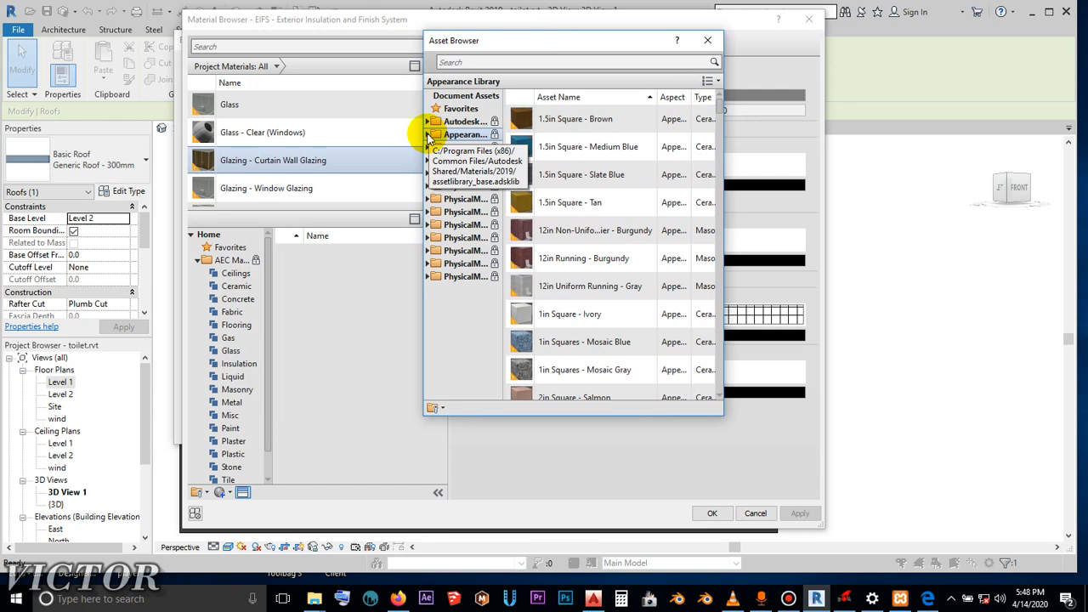
pyautogui.click(428, 122)
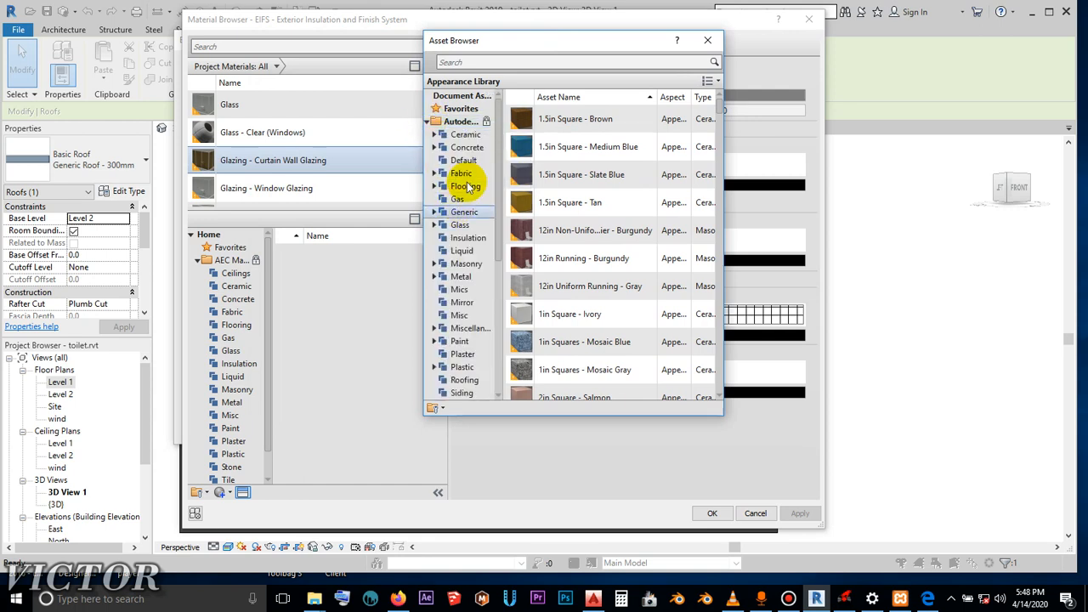
pyautogui.scroll(-1, 470, 323)
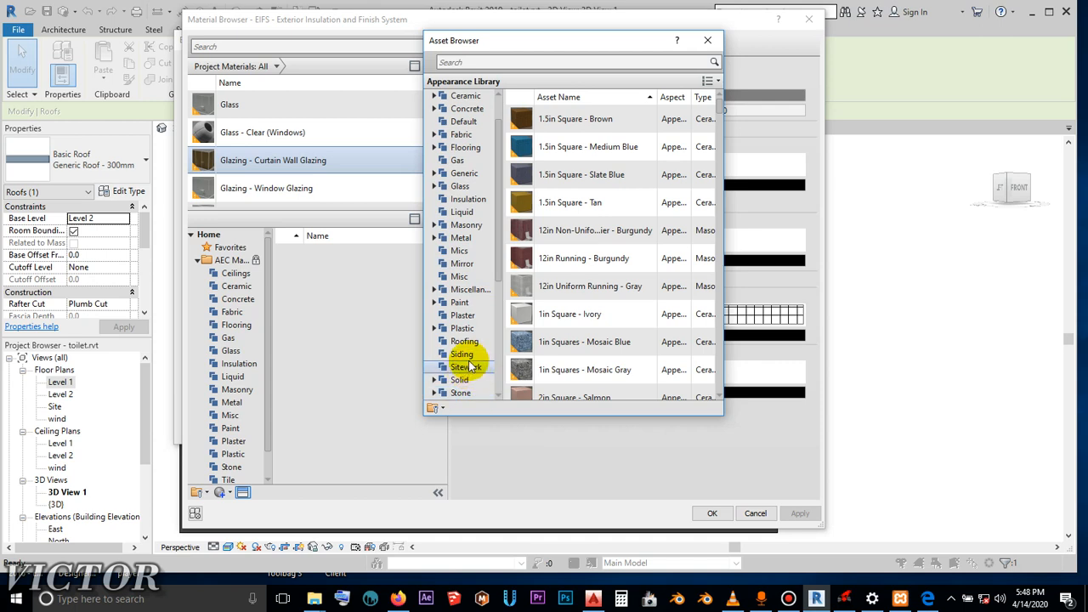
pyautogui.click(467, 343)
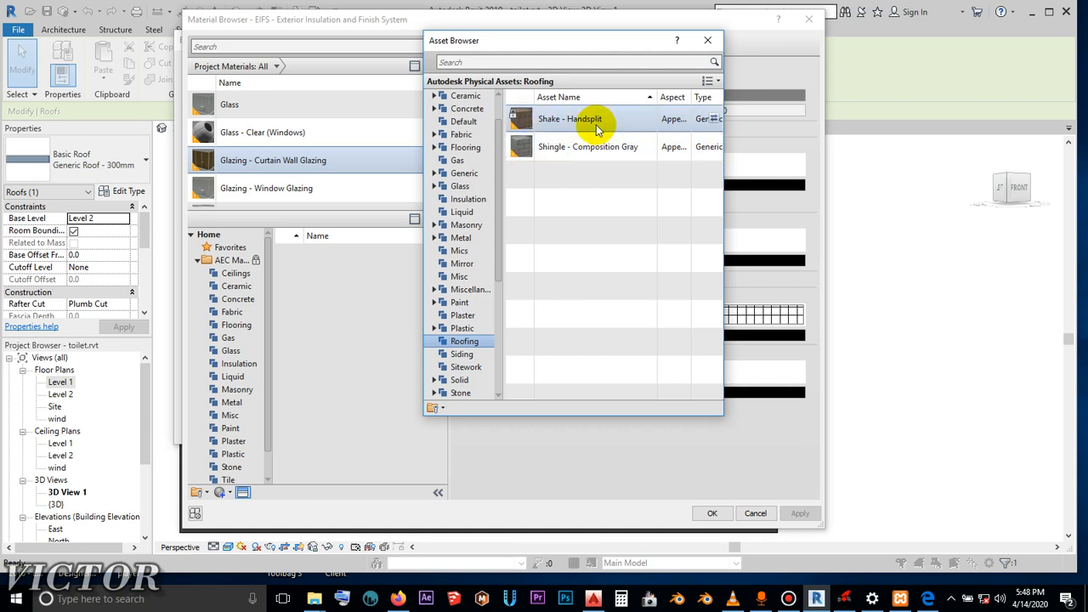
pyautogui.click(713, 120)
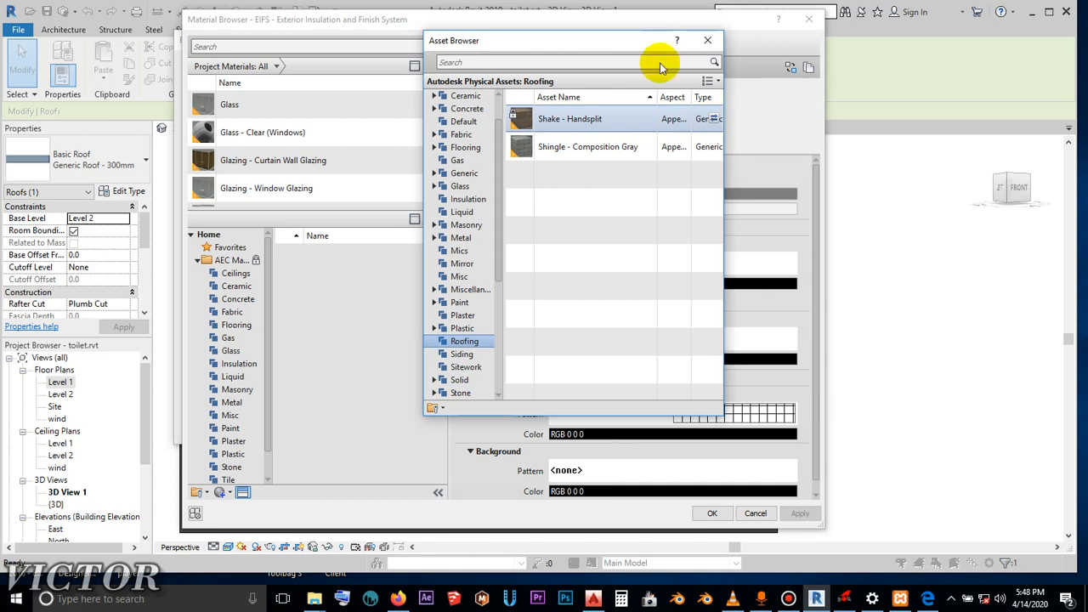
pyautogui.click(708, 42)
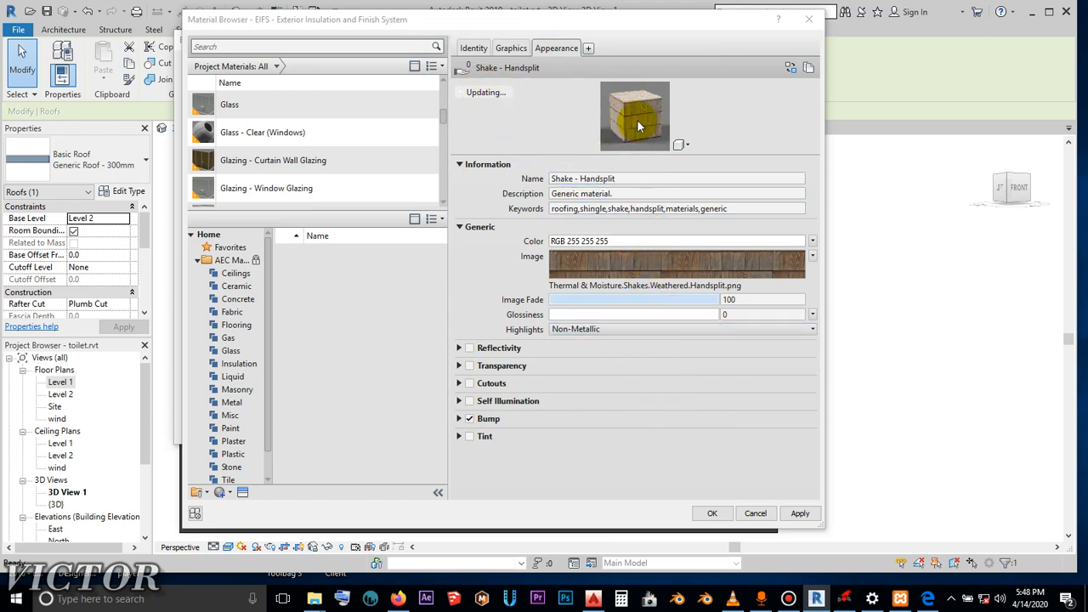
# - Apply the Shake - Handsplit appearance, accept the Generic Roof - 300mm assembly and type properties, and clear the roof selection
pyautogui.click(800, 513)
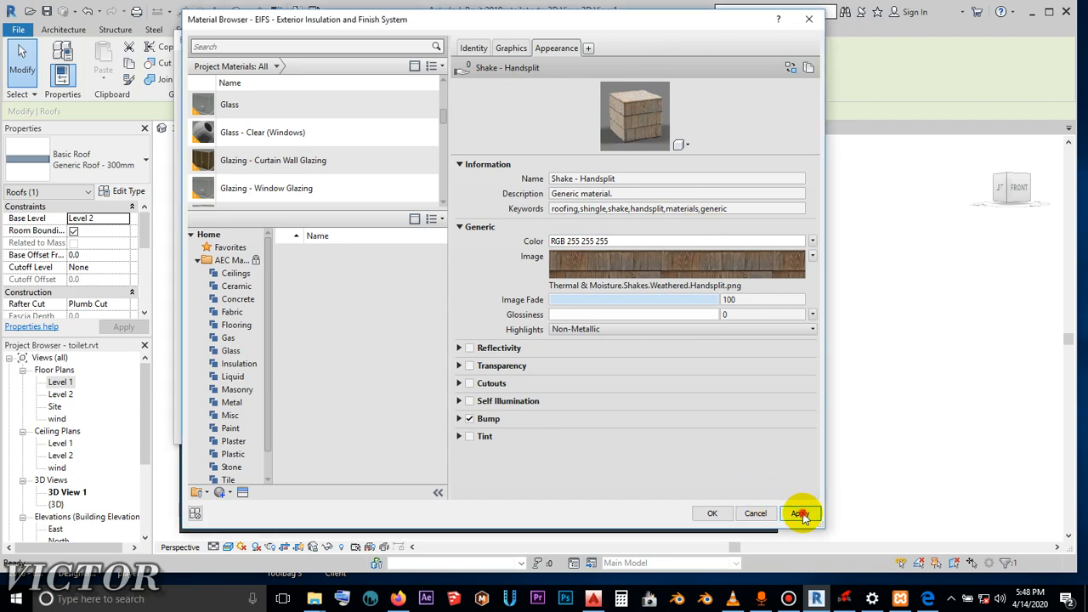
pyautogui.click(710, 513)
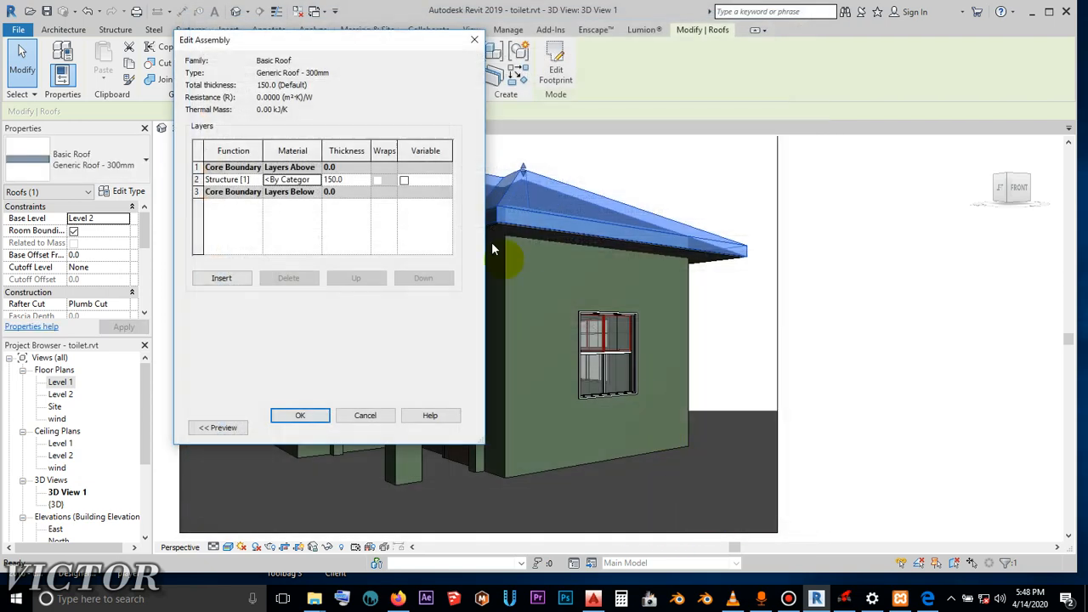
pyautogui.click(314, 416)
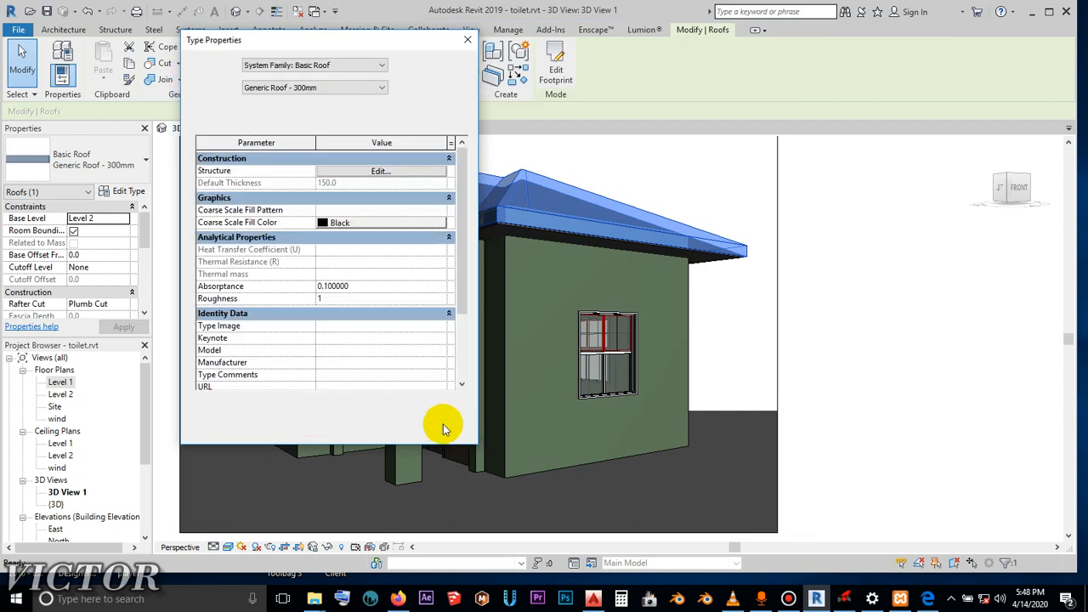
pyautogui.click(441, 429)
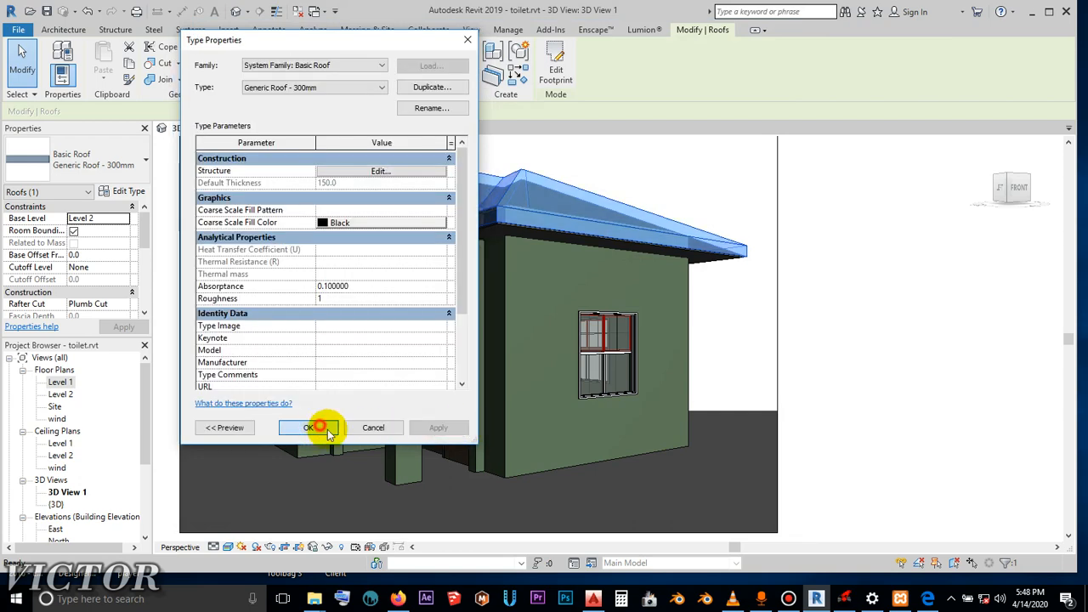
pyautogui.click(326, 430)
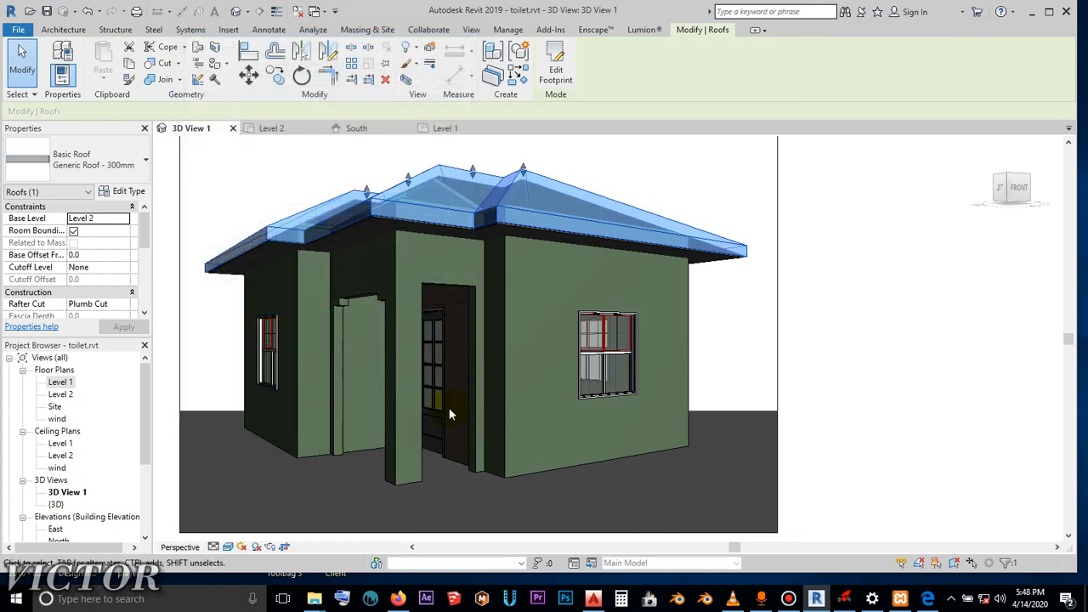
pyautogui.click(690, 177)
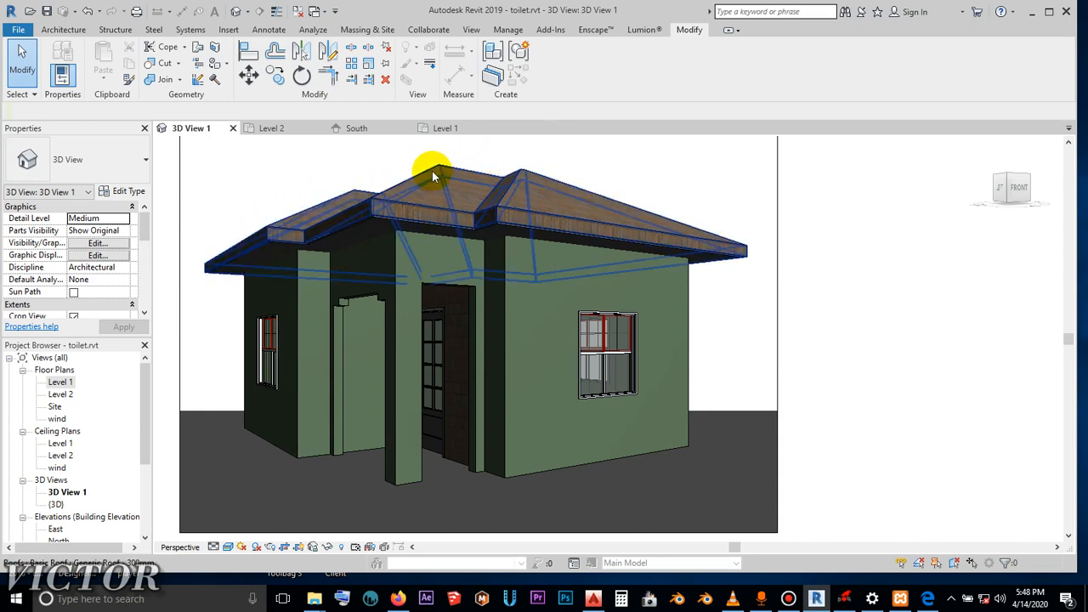
# - Examine the wooden shake texture on the roof slopes and fascia from close up and from a distance
pyautogui.scroll(5, 651, 182)
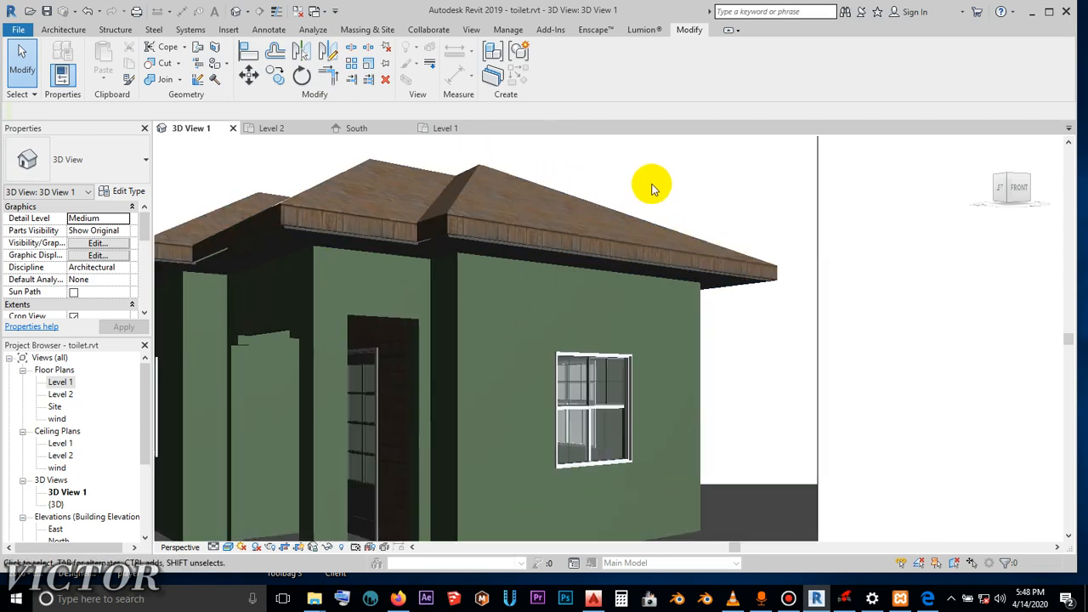
pyautogui.scroll(3, 369, 275)
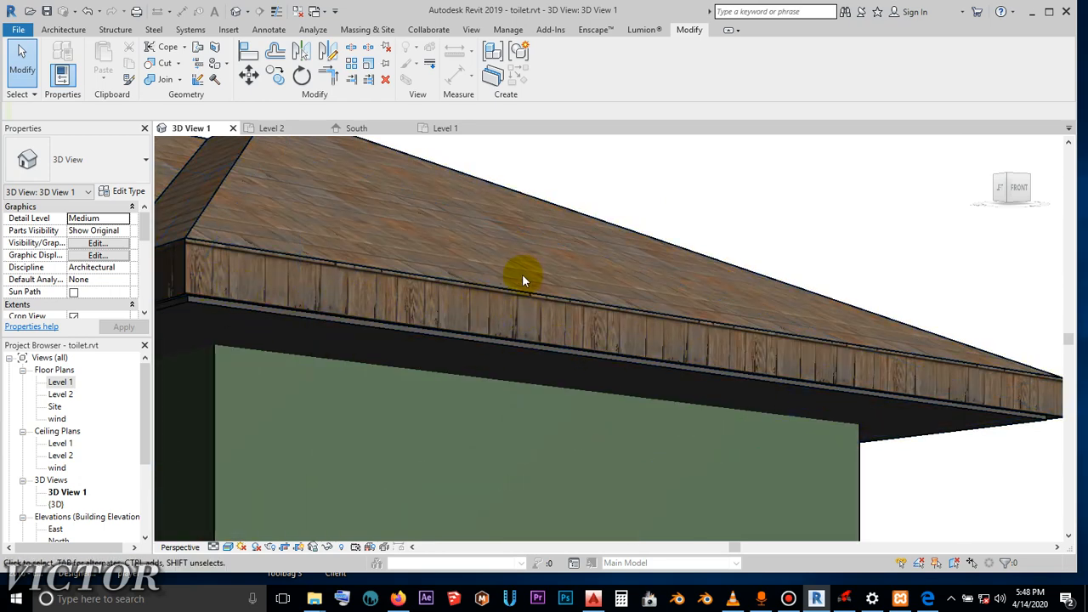
pyautogui.scroll(-4, 379, 264)
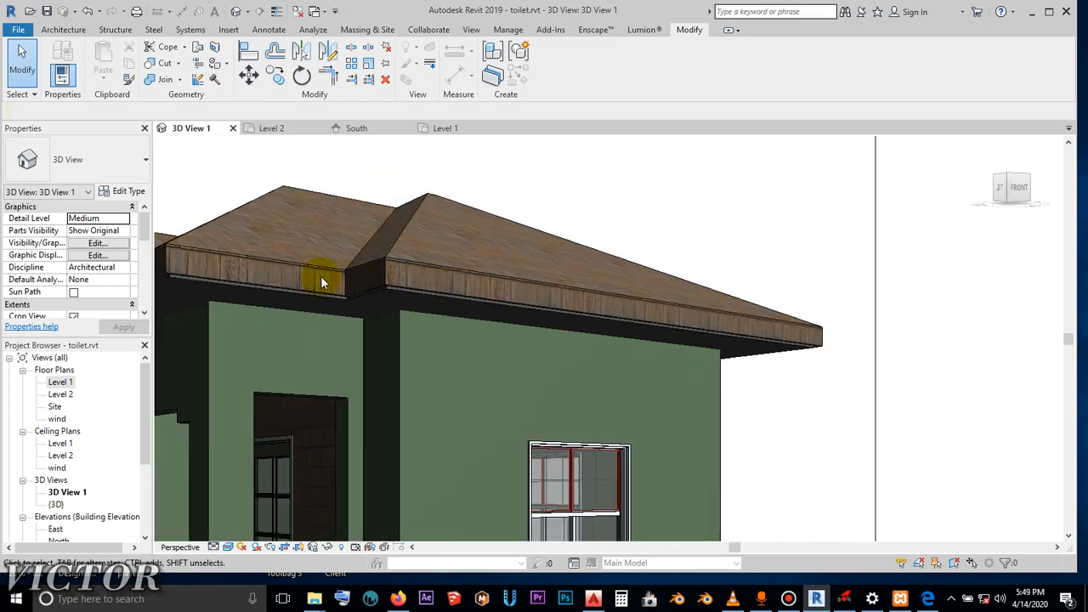
pyautogui.moveTo(557, 280); pyautogui.dragTo(661, 260, button='middle')
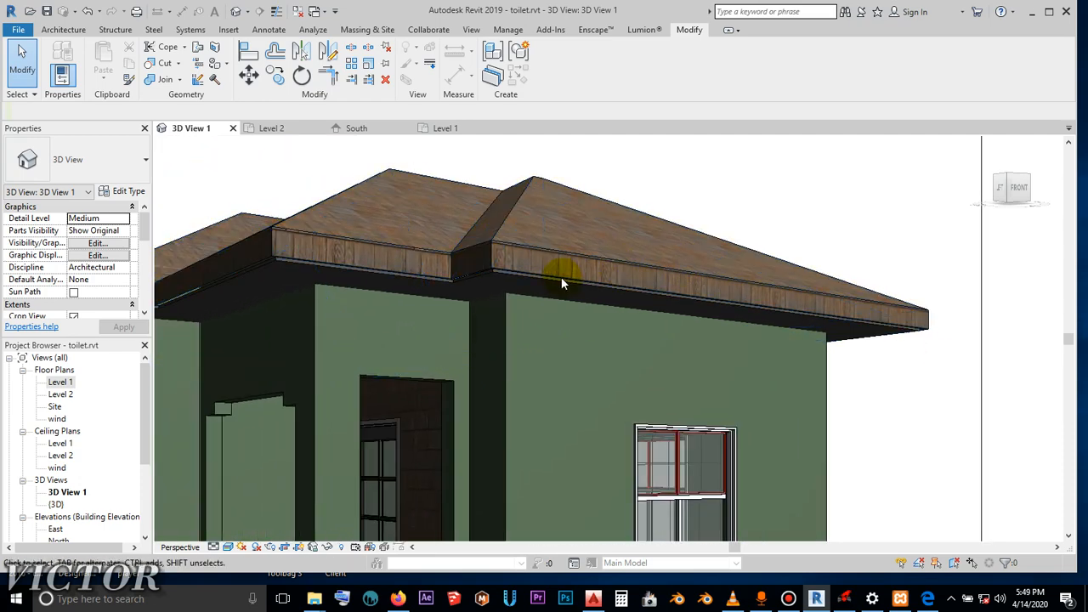
pyautogui.scroll(-4, 517, 280)
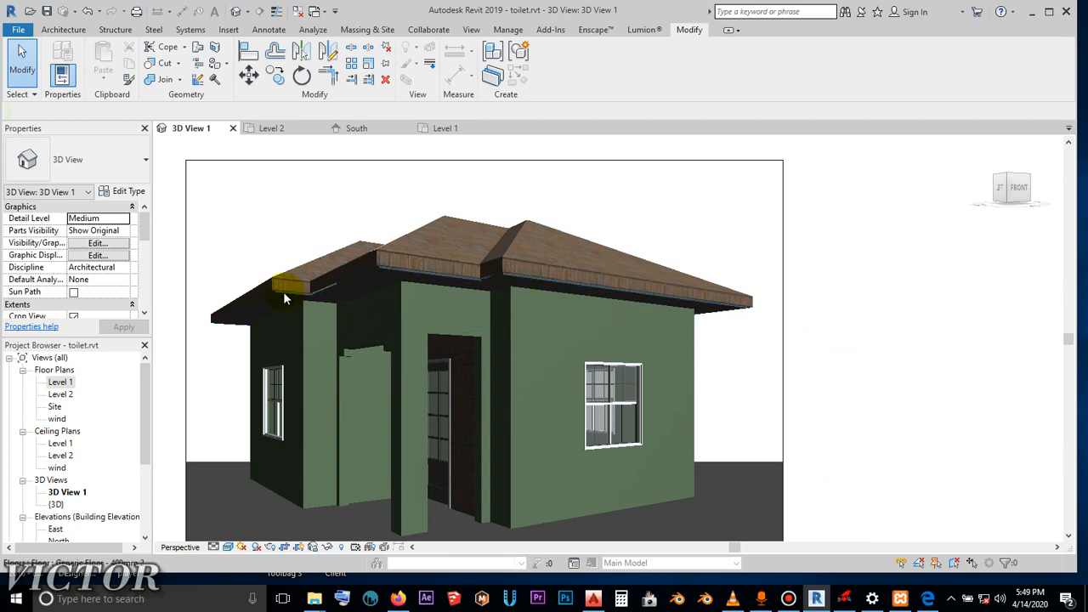
pyautogui.scroll(3, 289, 293)
pyautogui.scroll(-4, 646, 218)
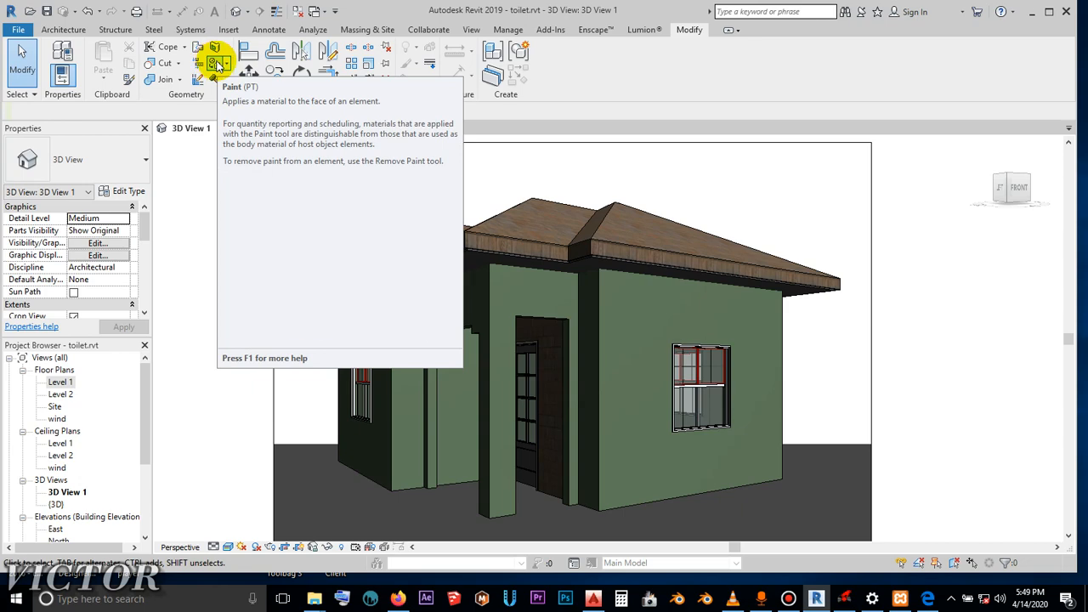
# - Start the Paint tool and choose the Parking Stripe material from the project materials
pyautogui.click(216, 64)
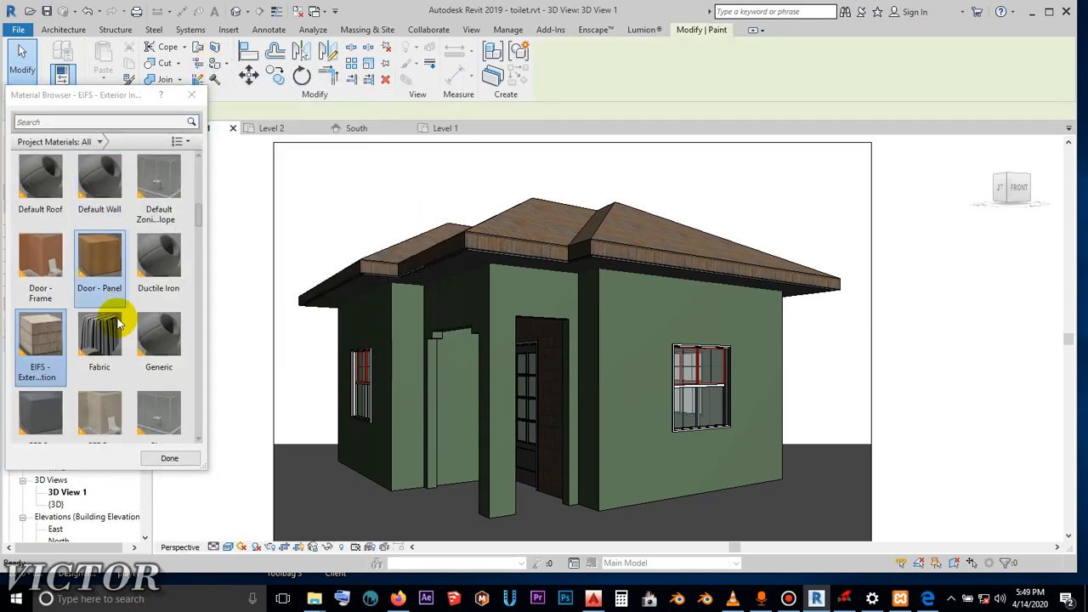
pyautogui.scroll(-5, 112, 342)
pyautogui.scroll(-3, 114, 340)
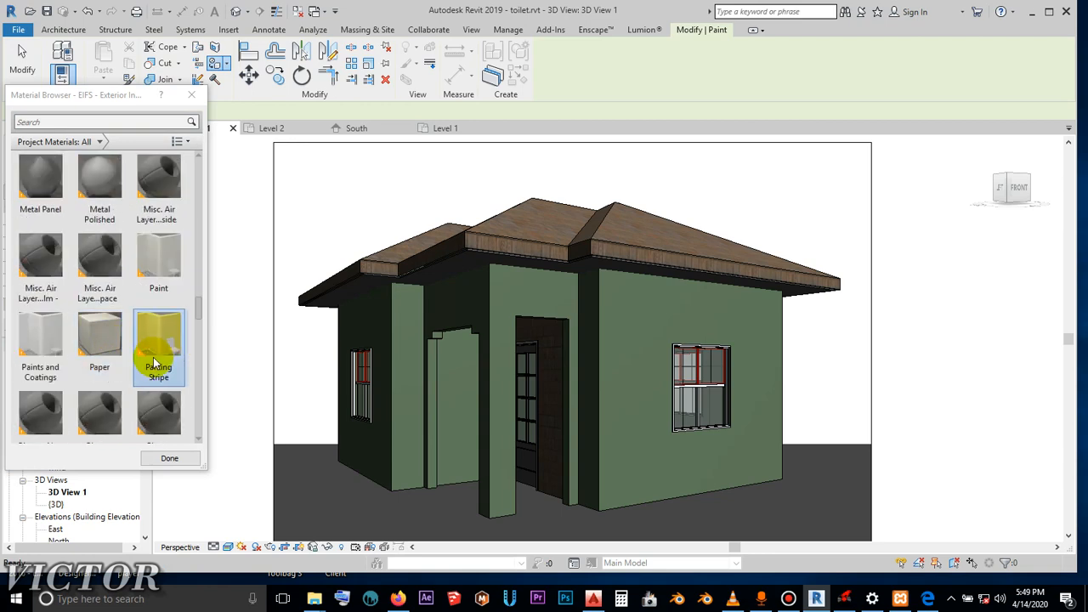
pyautogui.scroll(-5, 155, 357)
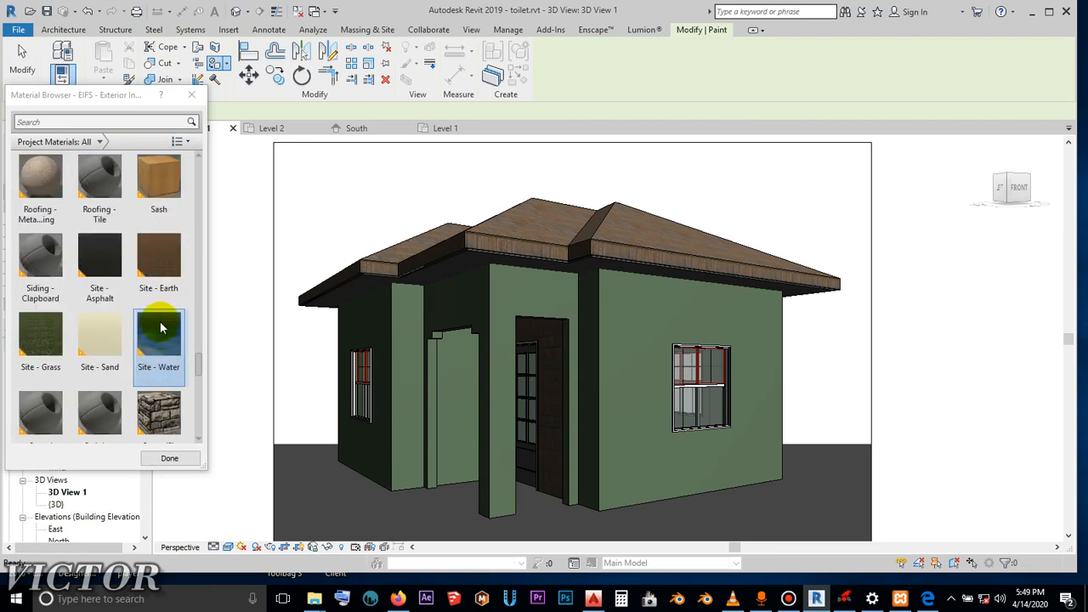
pyautogui.scroll(3, 158, 357)
pyautogui.scroll(-3, 105, 349)
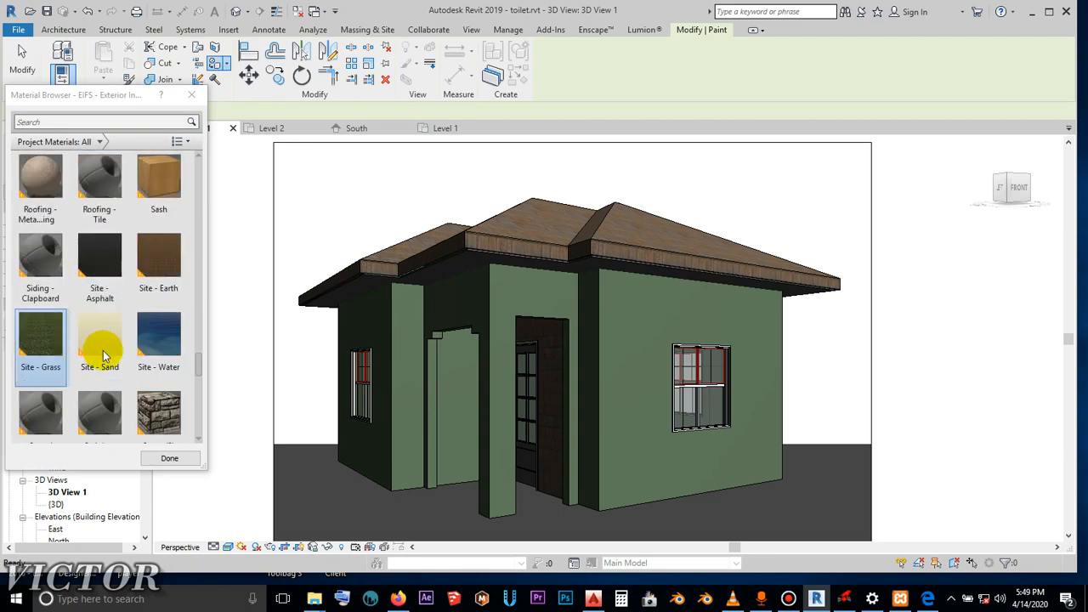
pyautogui.scroll(-4, 163, 358)
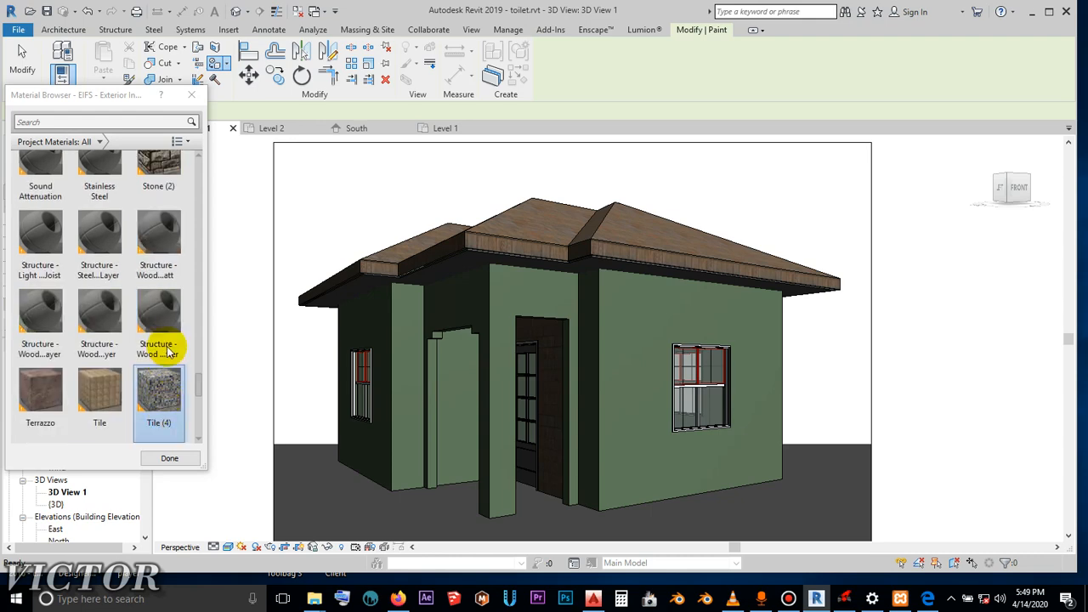
pyautogui.scroll(6, 172, 332)
pyautogui.scroll(5, 170, 328)
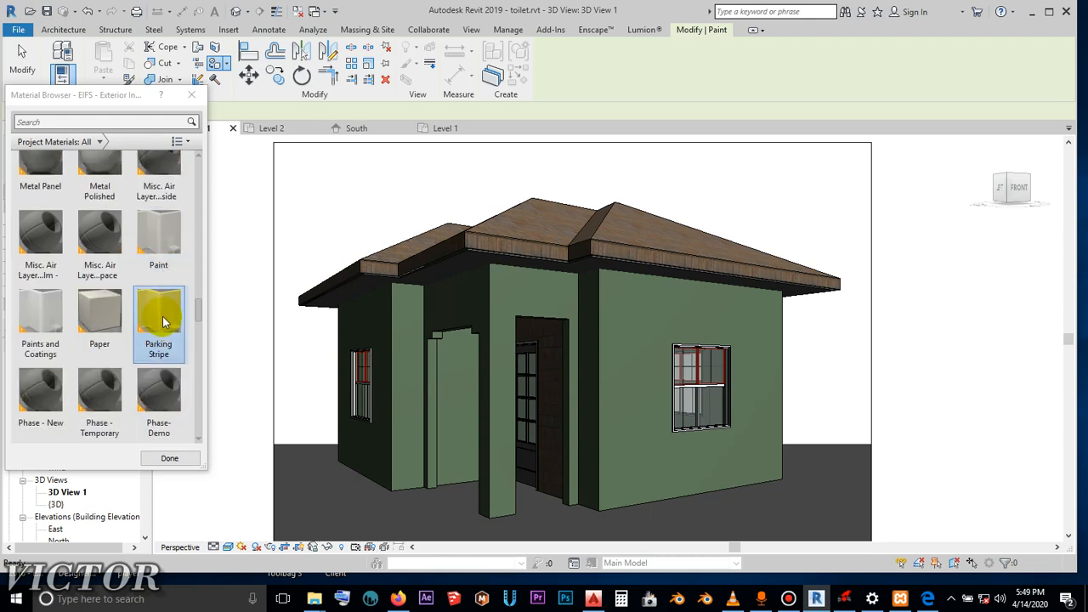
pyautogui.click(156, 323)
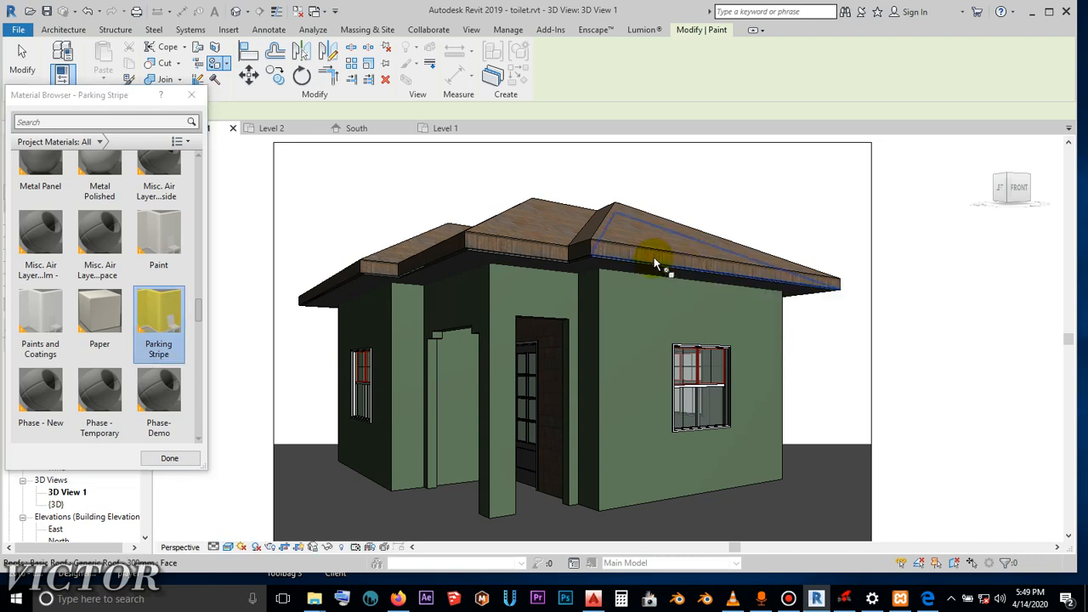
# - Paint the two front-facing roof fascia faces and the short return between them with Parking Stripe
pyautogui.scroll(4, 681, 258)
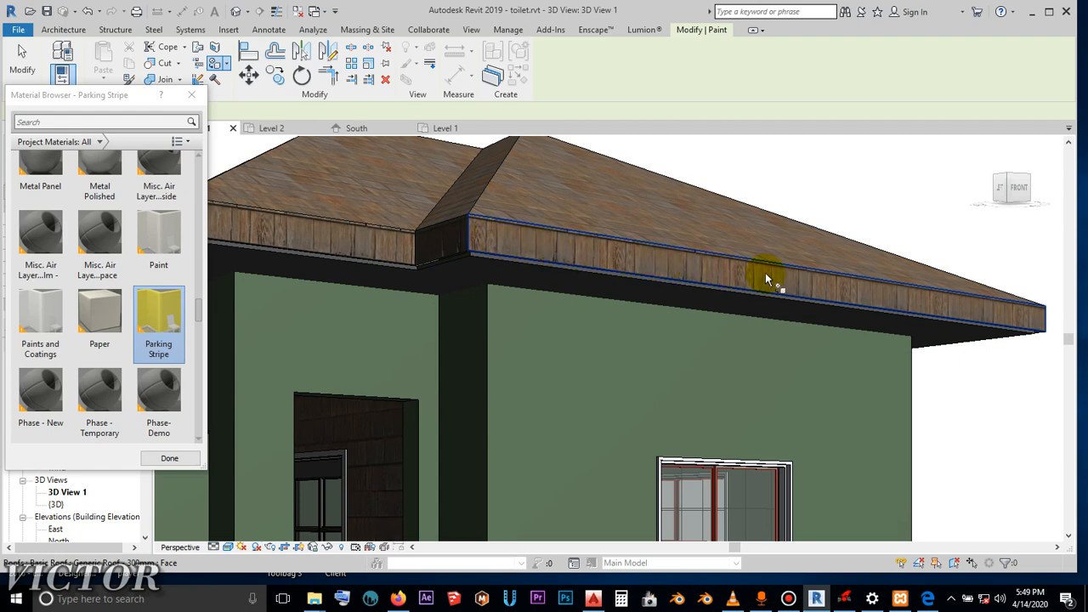
pyautogui.click(618, 265)
pyautogui.scroll(-4, 896, 291)
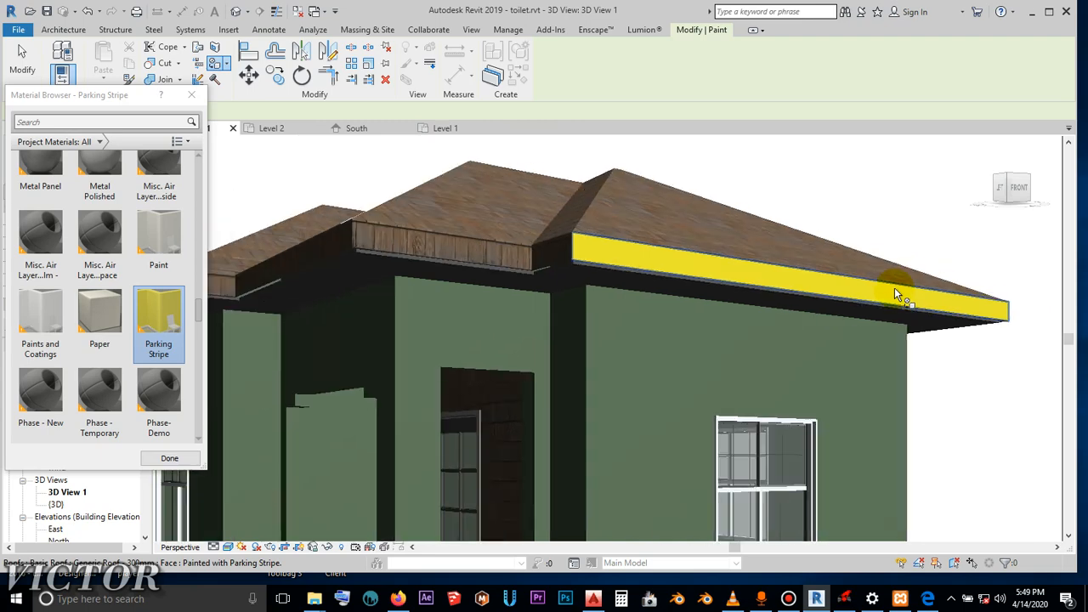
pyautogui.scroll(3, 674, 280)
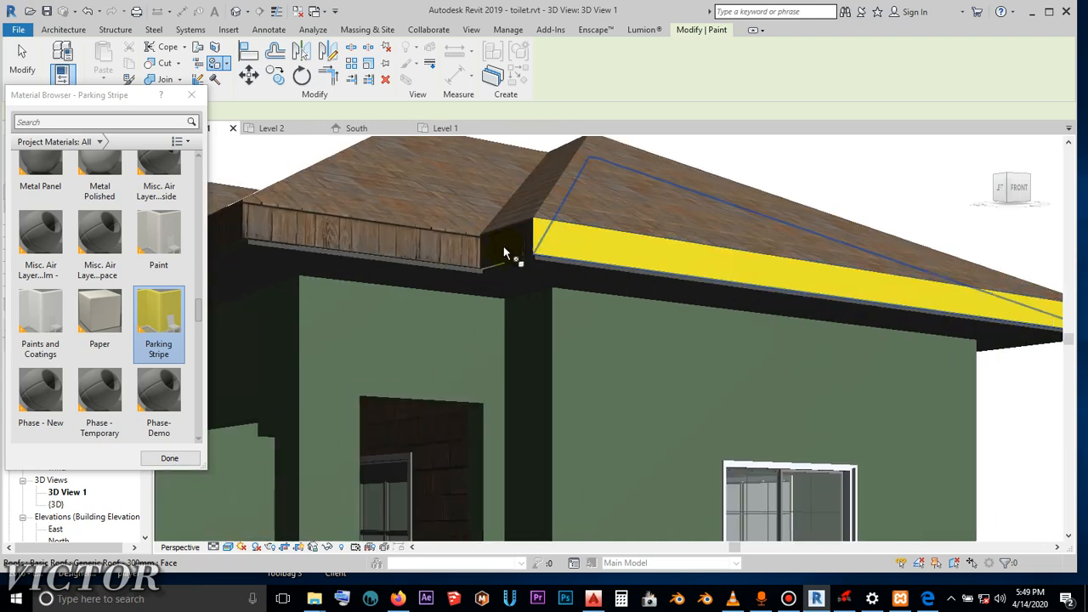
pyautogui.click(504, 249)
pyautogui.click(667, 270)
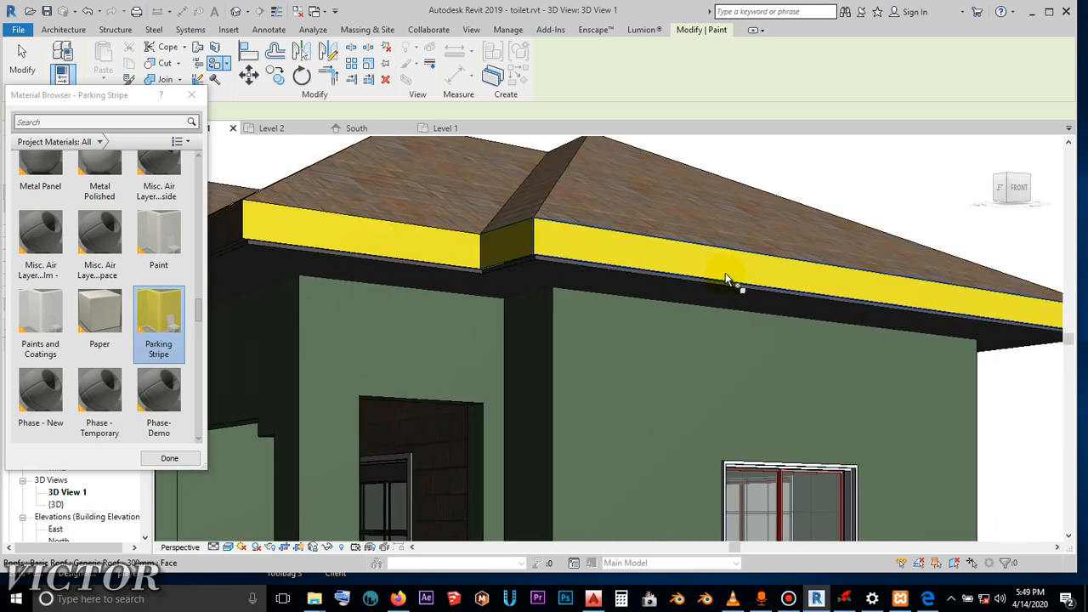
pyautogui.scroll(-4, 736, 281)
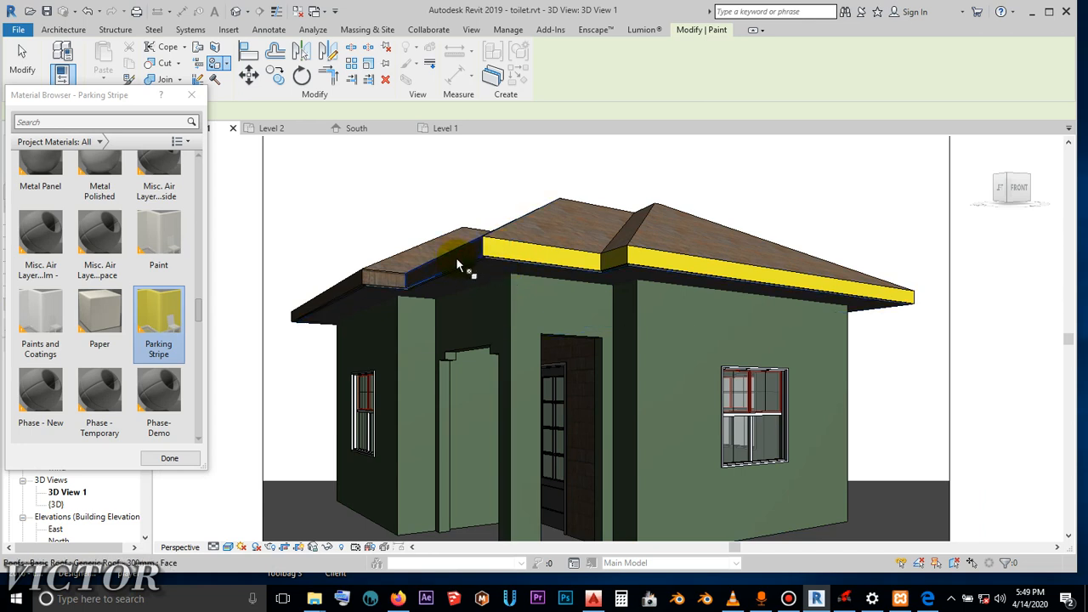
# - Switch the paint material to Paper and repaint the three yellow roof fascia faces with it
pyautogui.click(93, 319)
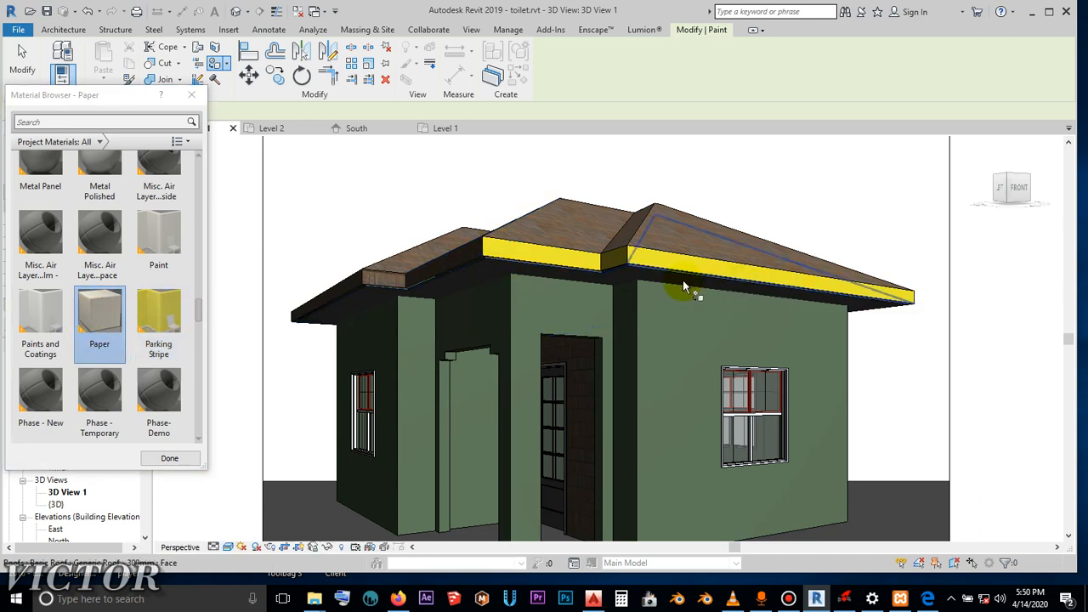
pyautogui.scroll(4, 684, 286)
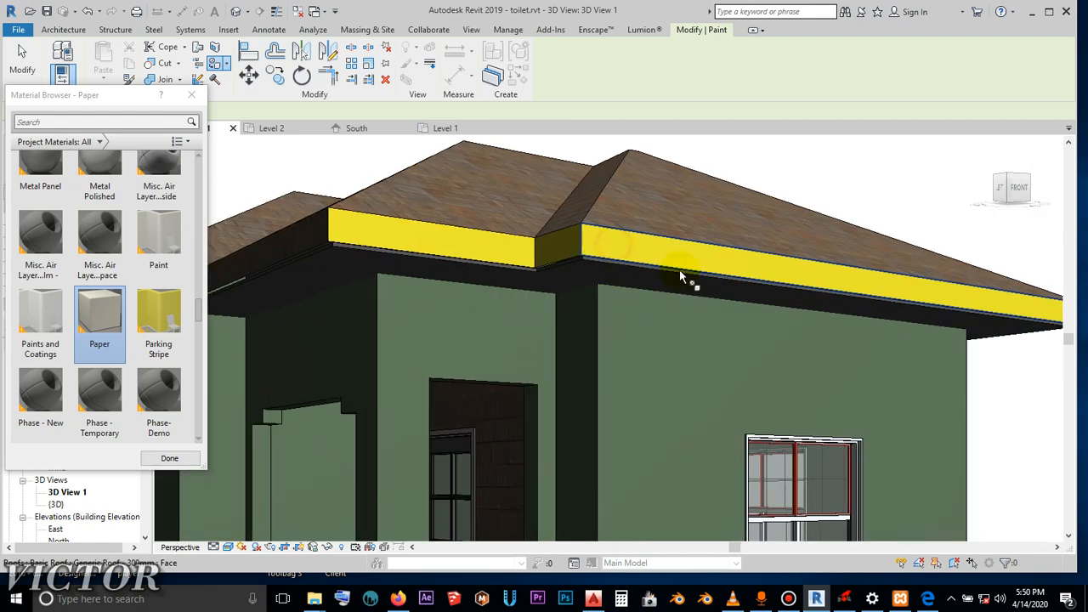
pyautogui.click(679, 269)
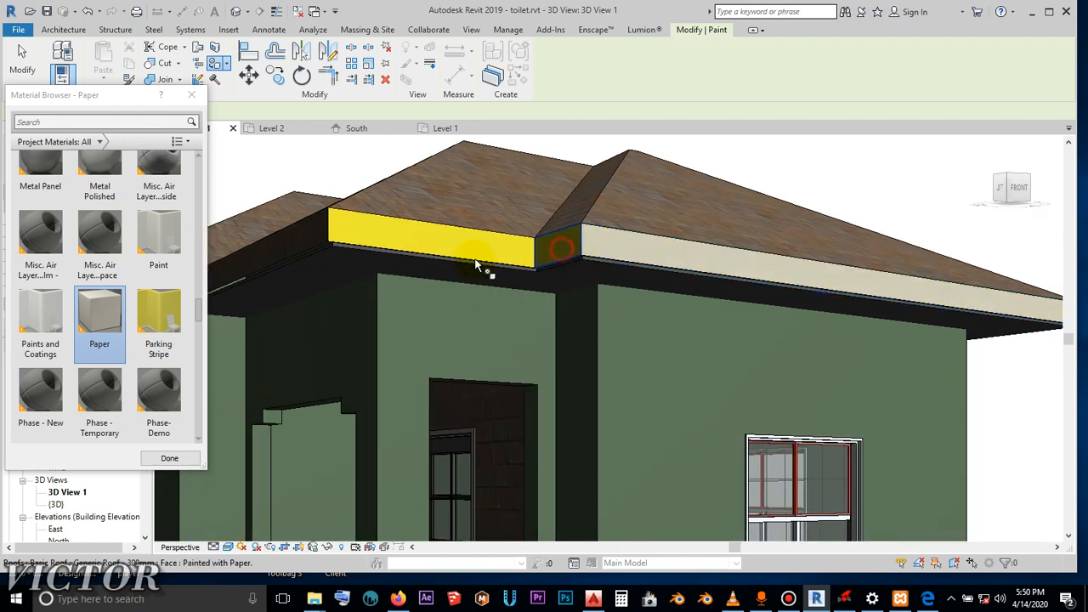
pyautogui.click(450, 244)
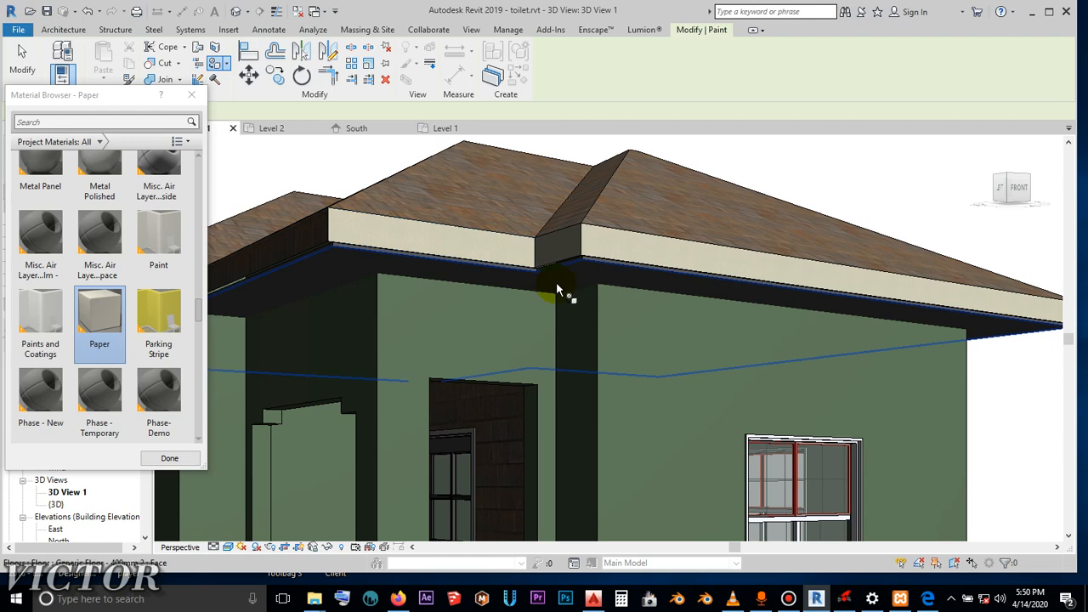
# - Paint the remaining visible fascia faces around the lower roof section beside the entrance with Paper
pyautogui.scroll(-4, 557, 291)
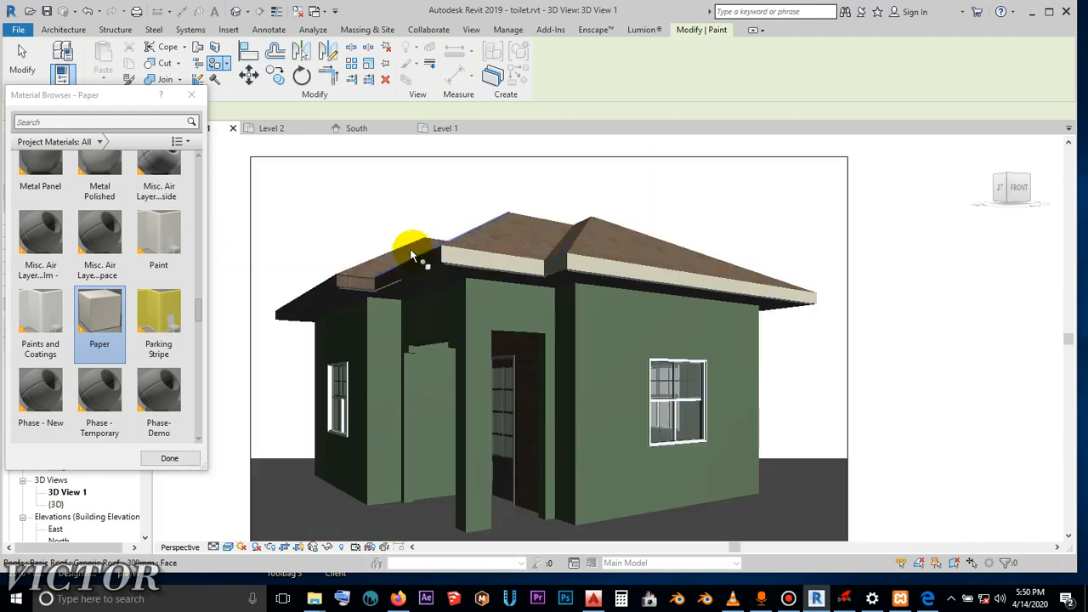
pyautogui.click(350, 287)
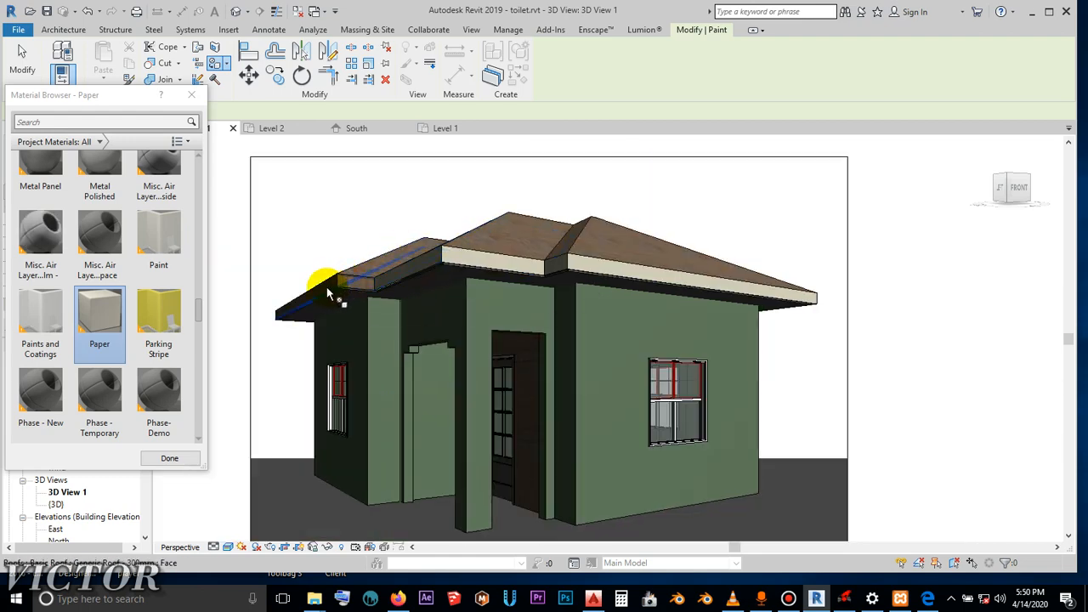
pyautogui.scroll(5, 329, 293)
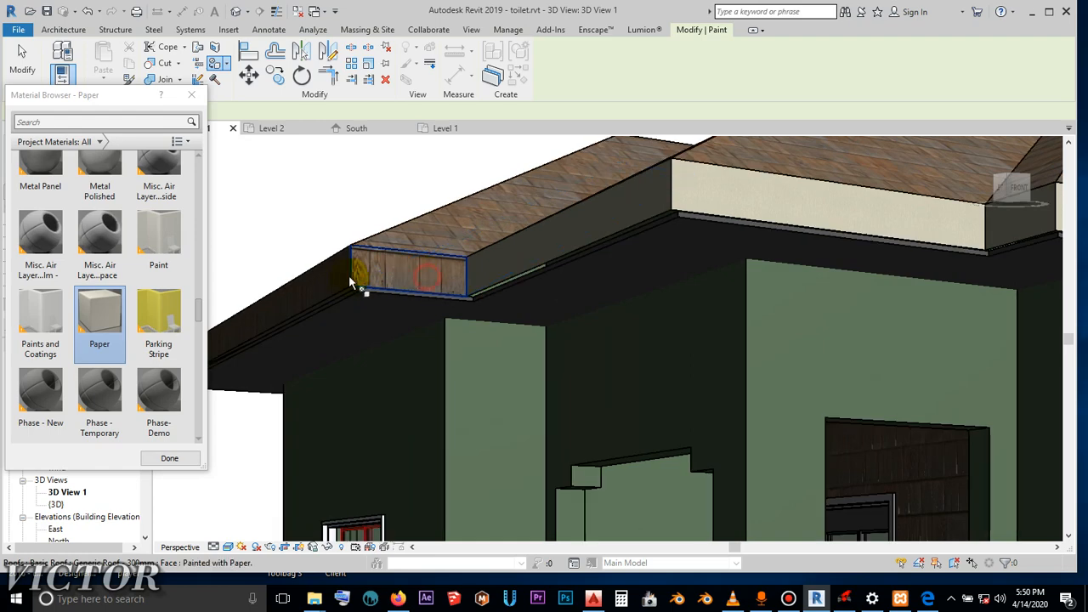
pyautogui.click(350, 285)
pyautogui.scroll(-5, 342, 292)
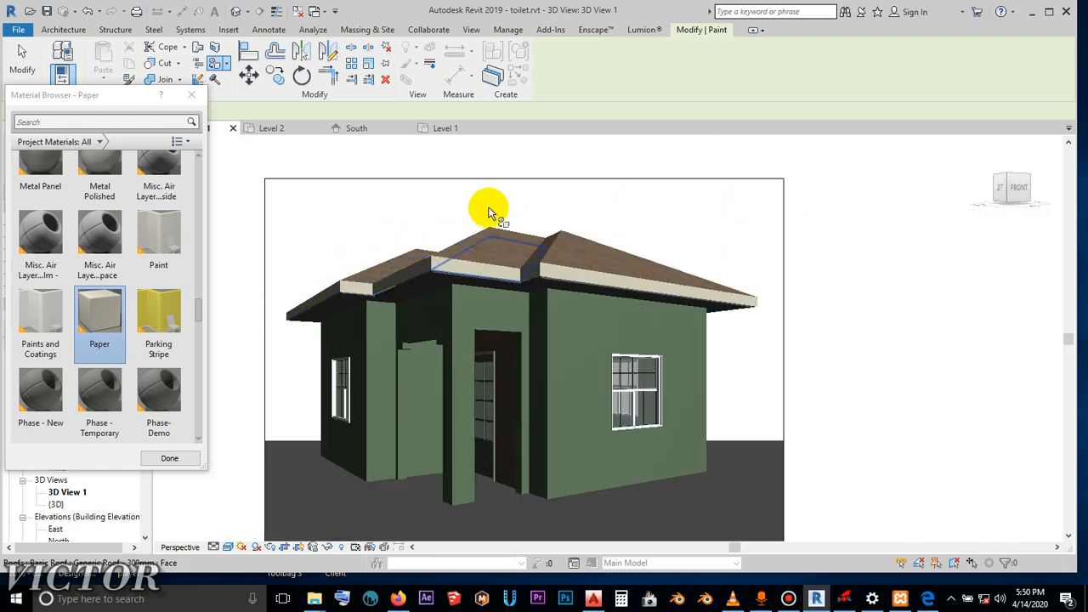
pyautogui.scroll(3, 471, 233)
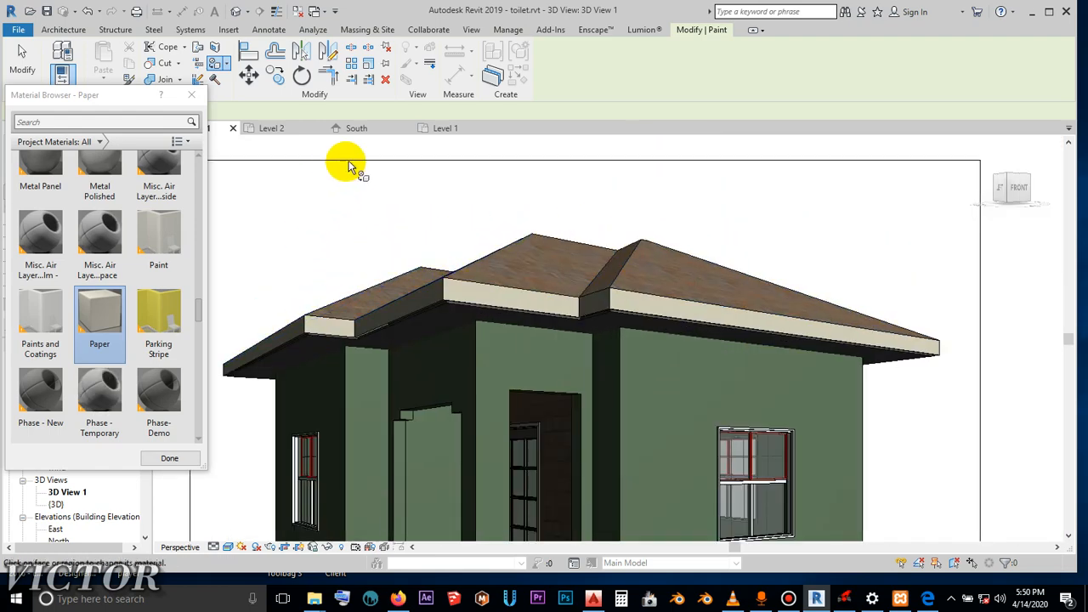
pyautogui.scroll(-3, 630, 227)
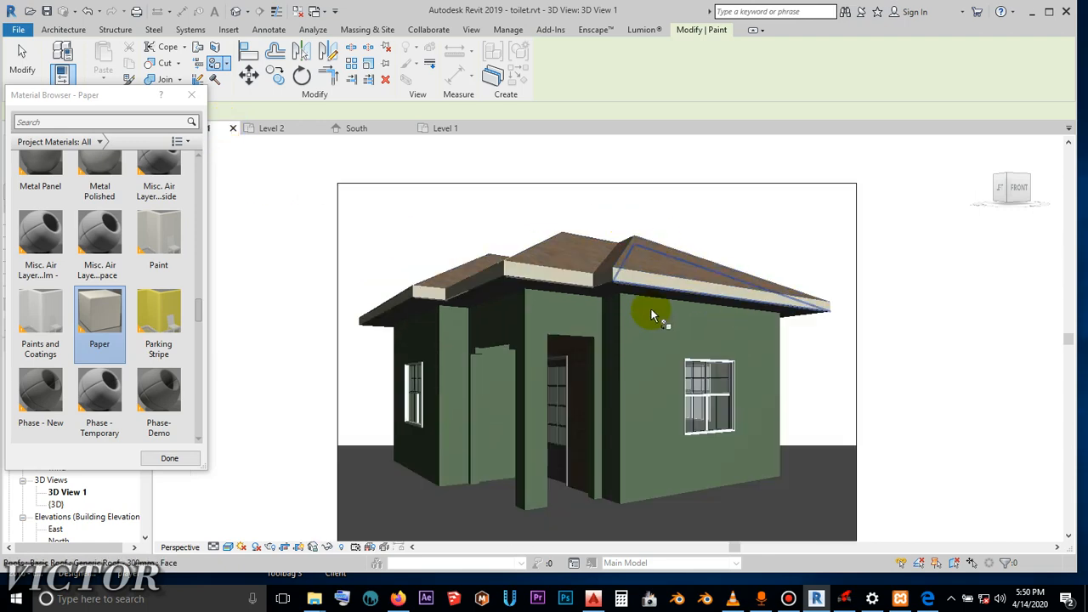
pyautogui.keyDown('shift'); pyautogui.moveTo(765, 430); pyautogui.dragTo(505, 235, button='middle'); pyautogui.keyUp('shift')
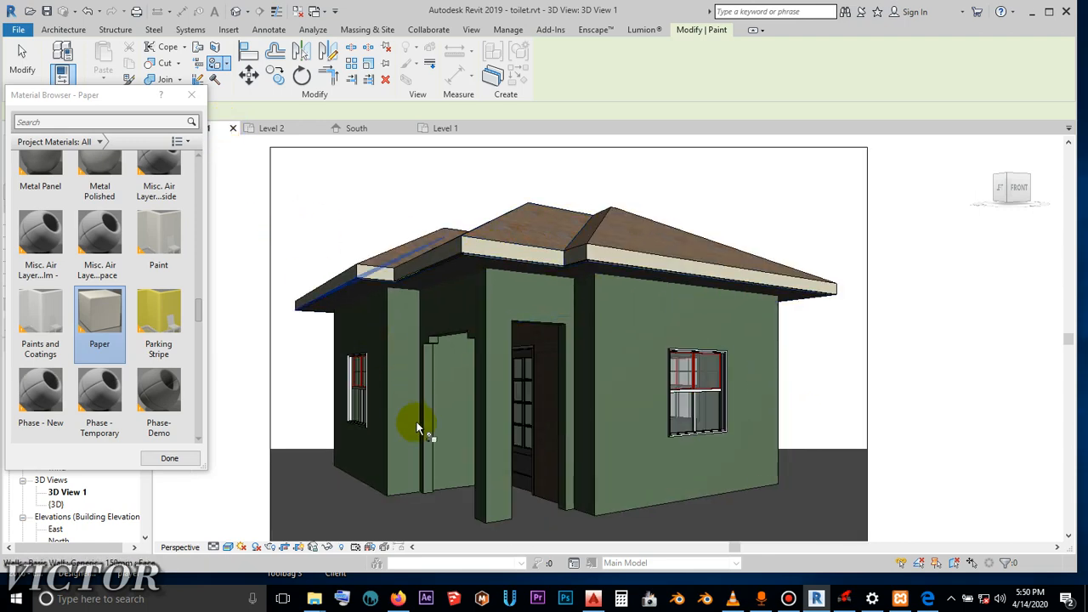
# - Look through the project materials for another finish to paint with, and leave the Paint tool
pyautogui.scroll(4, 92, 211)
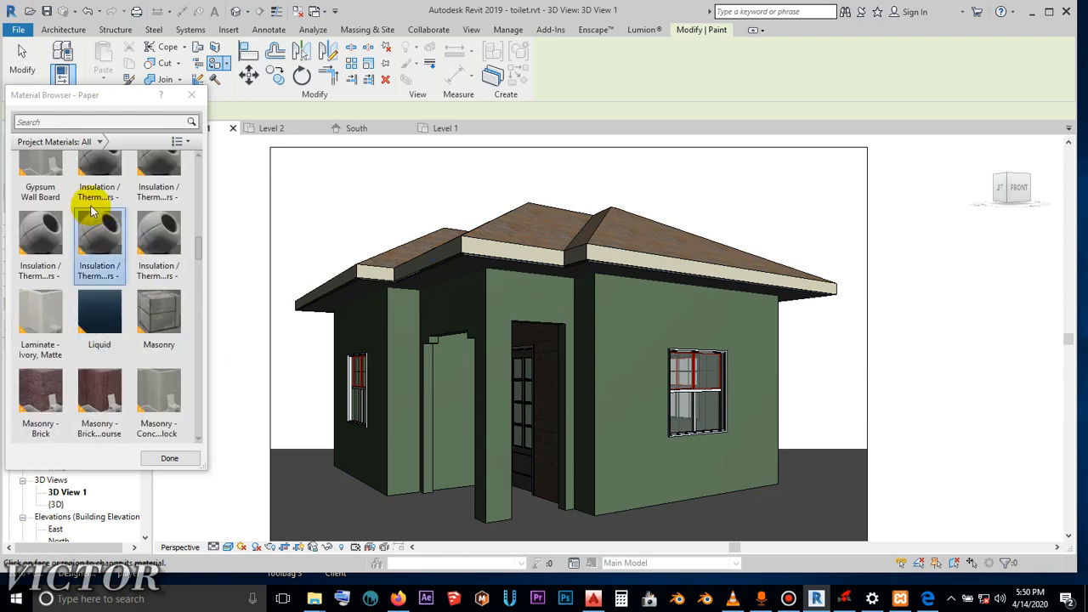
pyautogui.scroll(-6, 102, 366)
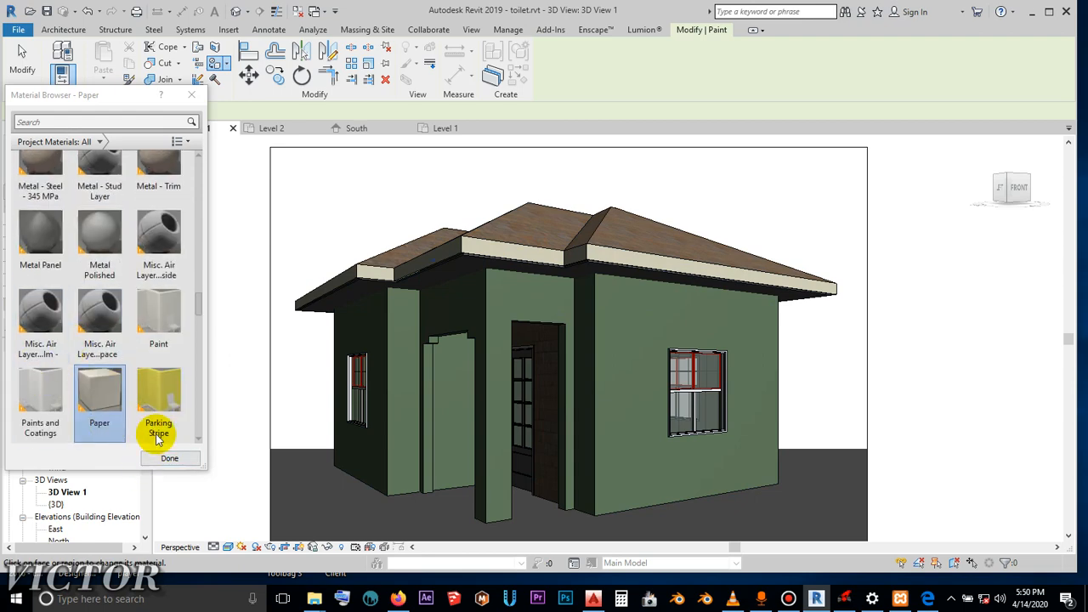
pyautogui.scroll(-5, 110, 332)
pyautogui.scroll(1, 153, 187)
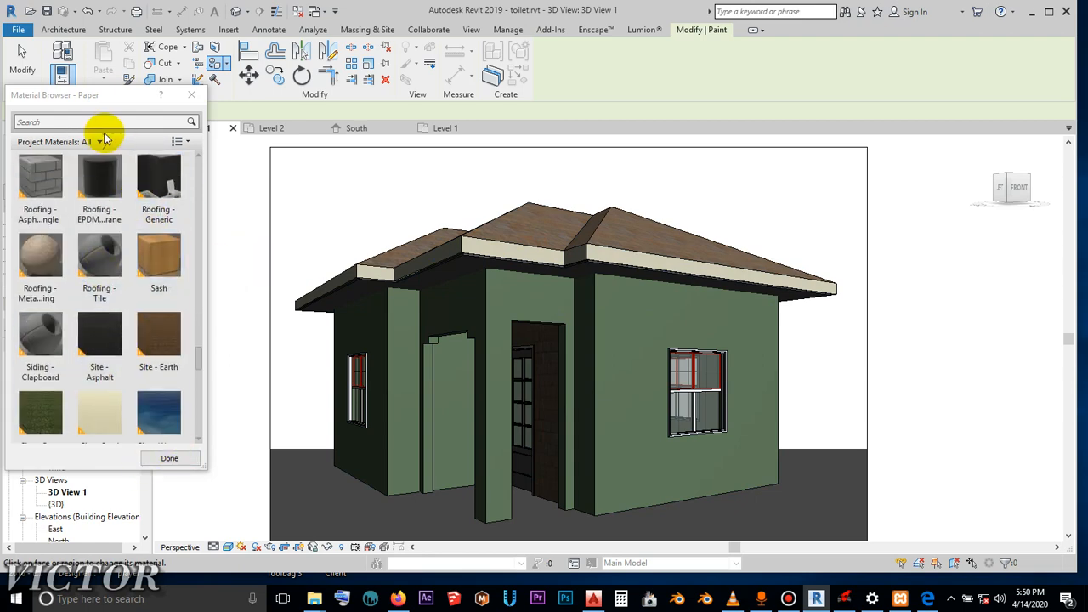
pyautogui.scroll(4, 115, 230)
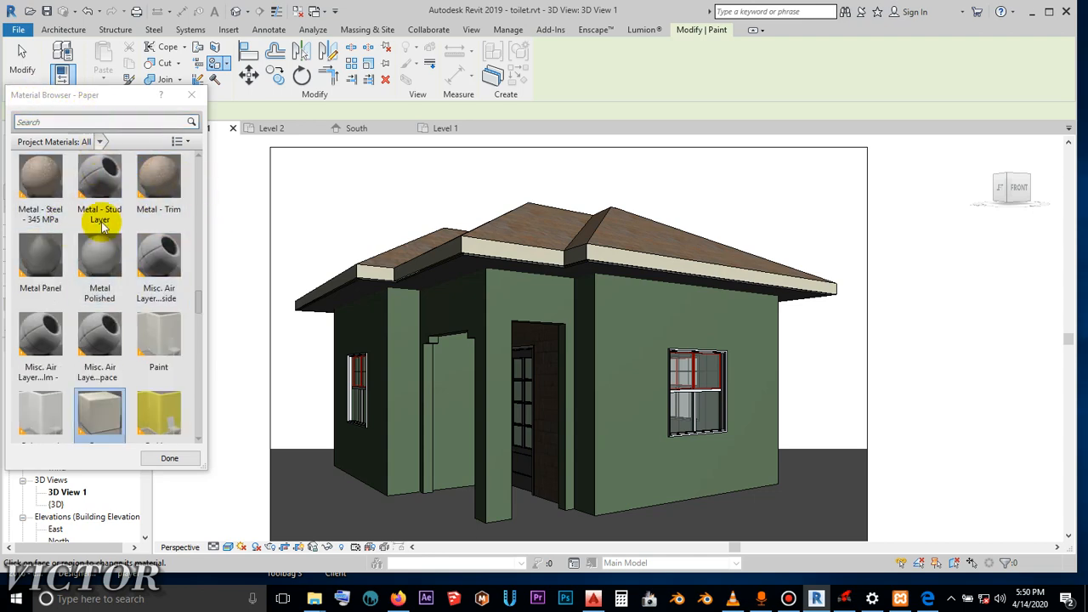
pyautogui.scroll(-1, 128, 247)
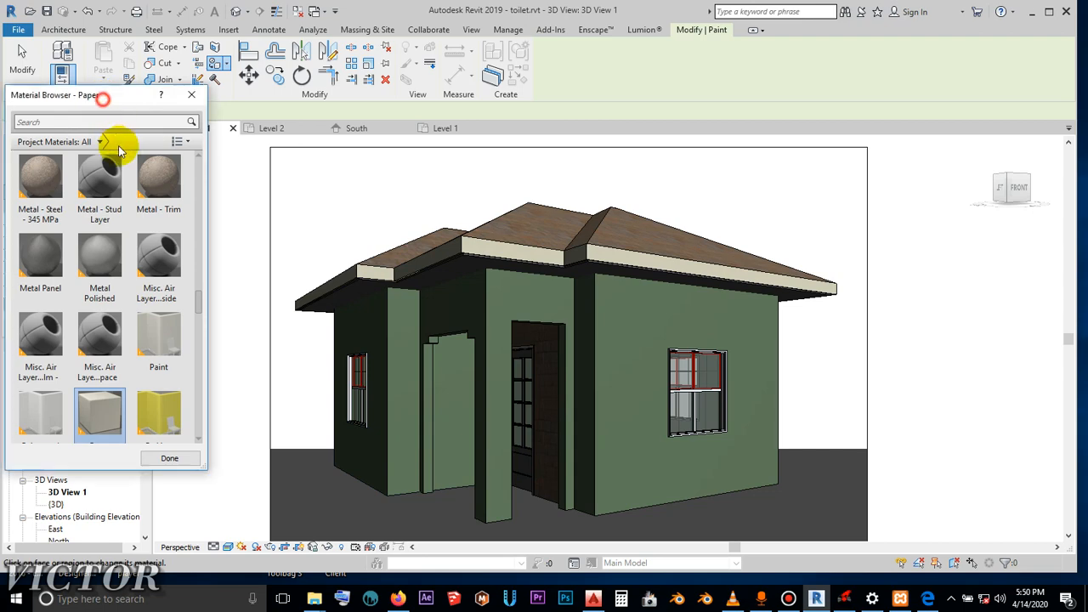
pyautogui.moveTo(109, 97); pyautogui.dragTo(129, 153)
pyautogui.click(209, 150)
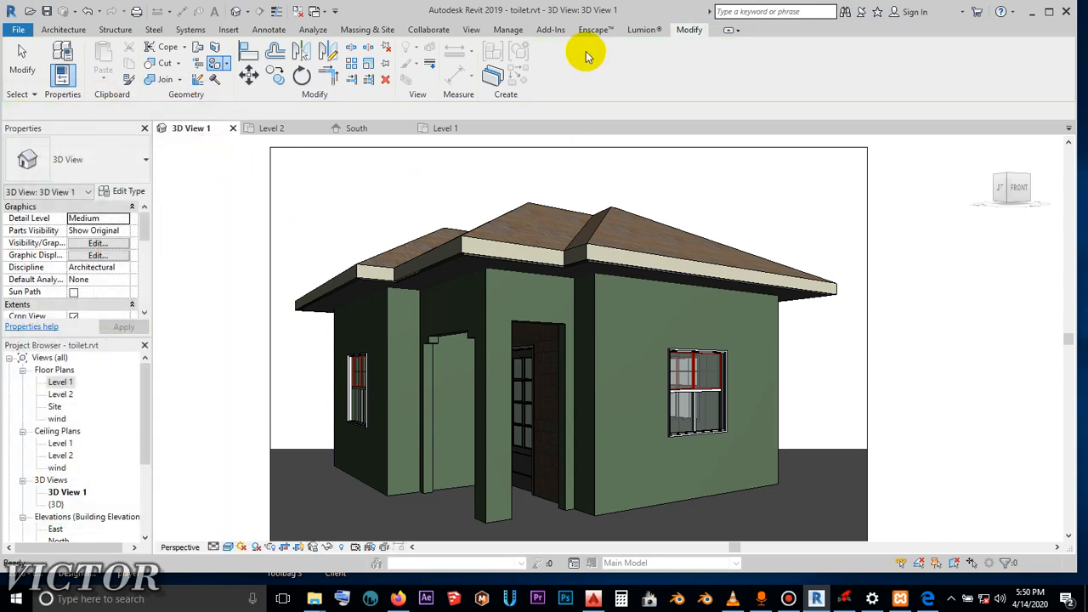
pyautogui.press('Escape')
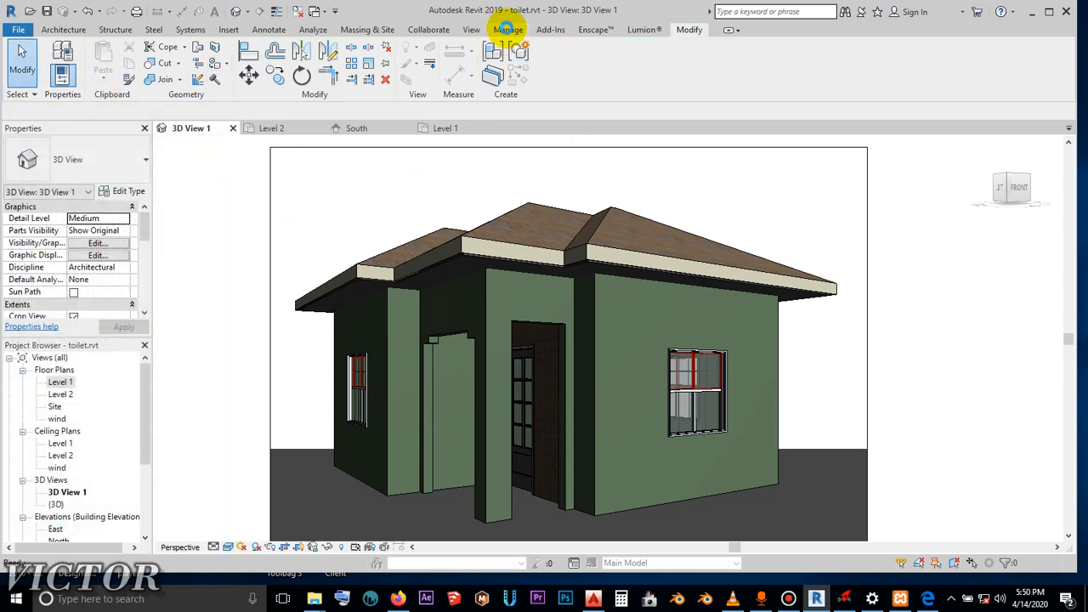
# - Browse the project's materials in the full Material Browser and examine the graphics settings of Masonry - Brick
pyautogui.click(508, 30)
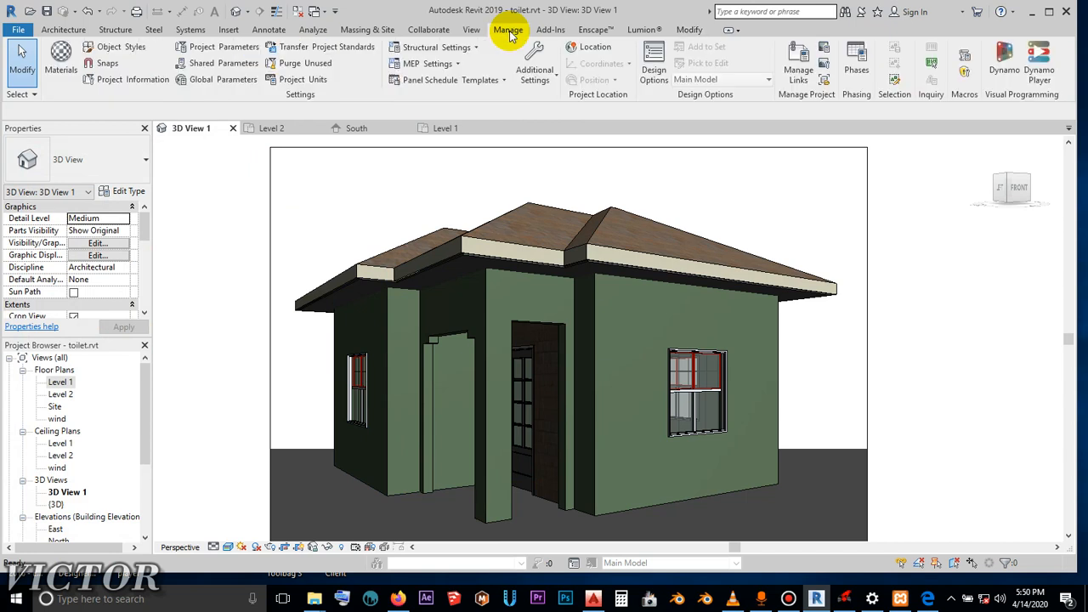
pyautogui.click(60, 73)
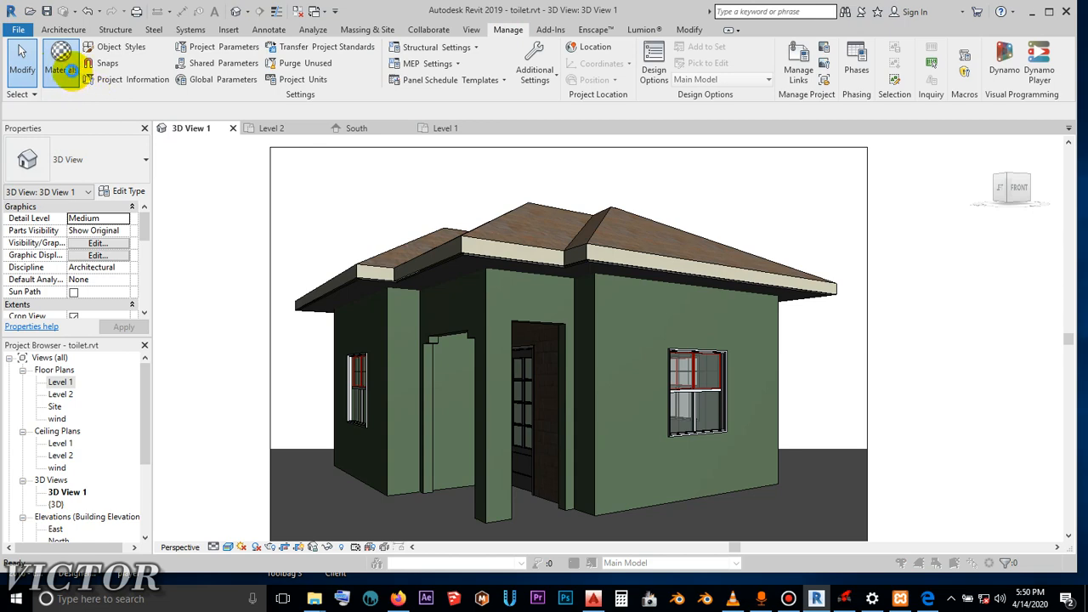
pyautogui.click(64, 69)
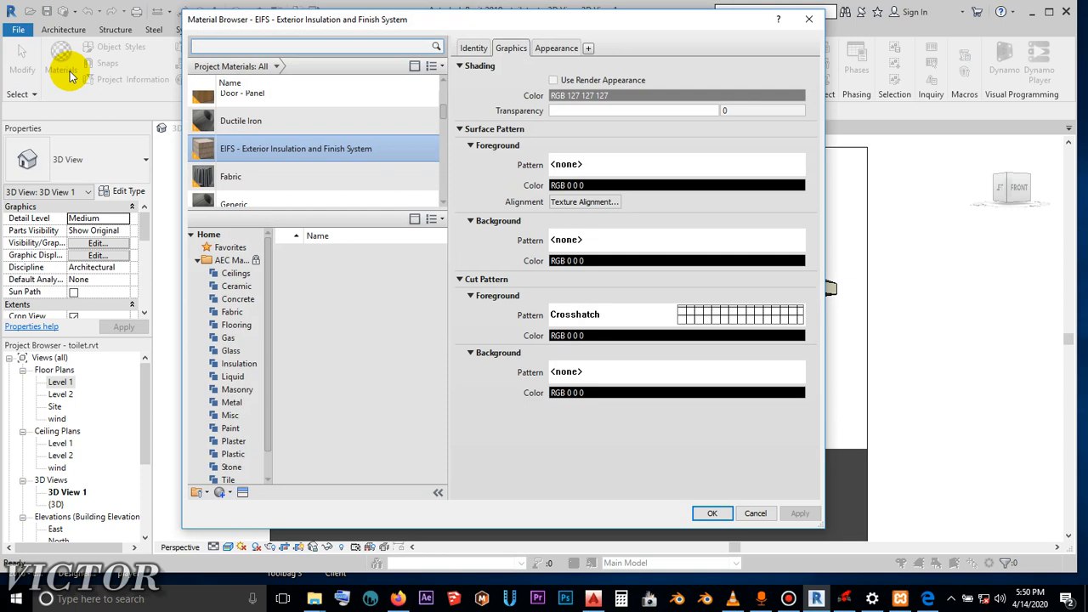
pyautogui.scroll(-5, 362, 190)
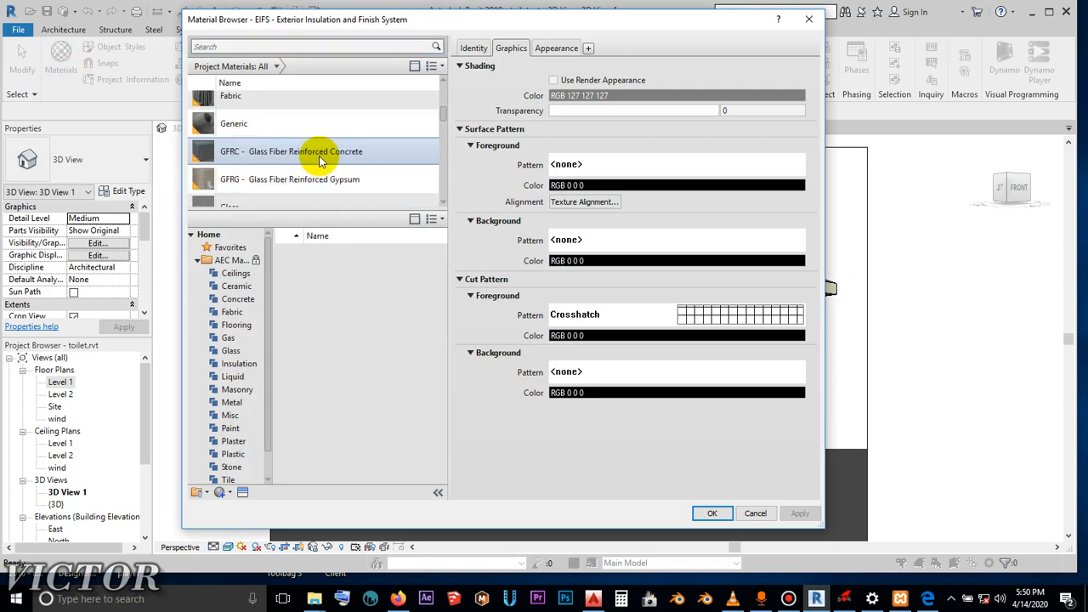
pyautogui.scroll(-5, 319, 160)
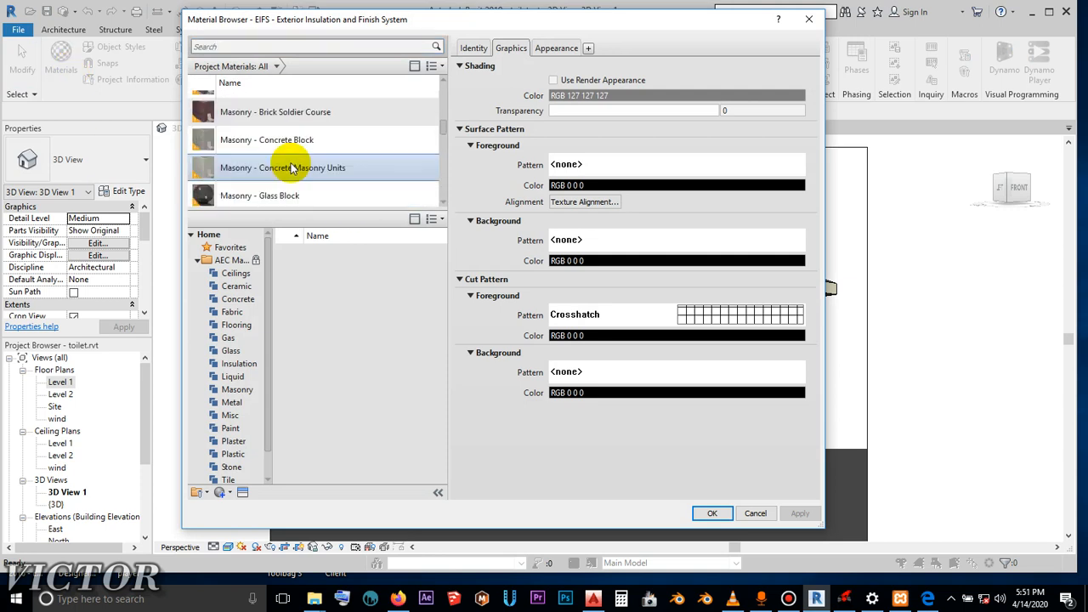
pyautogui.scroll(2, 291, 159)
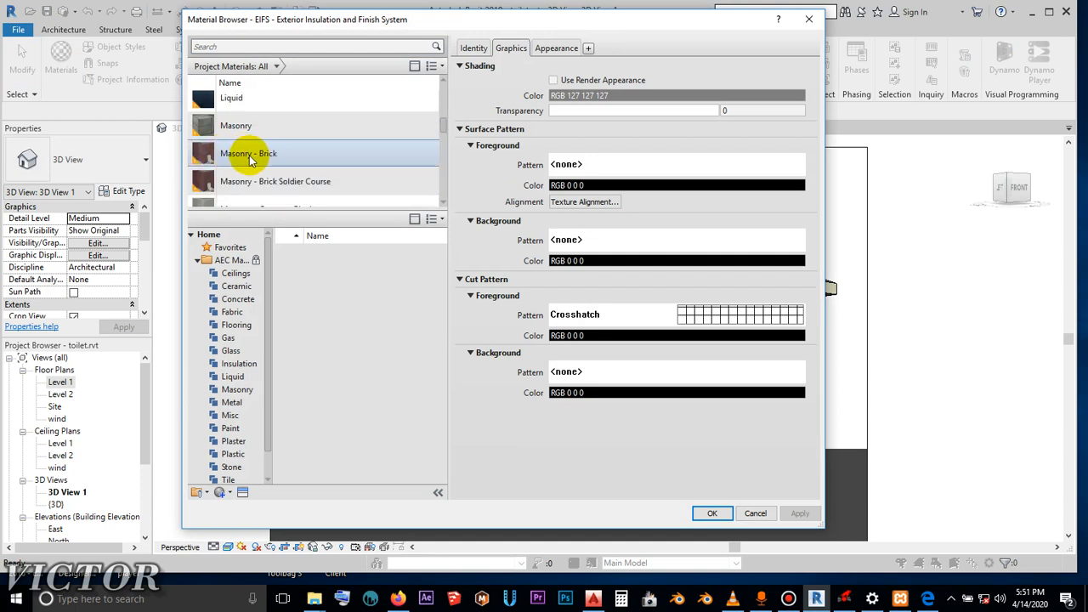
pyautogui.click(248, 156)
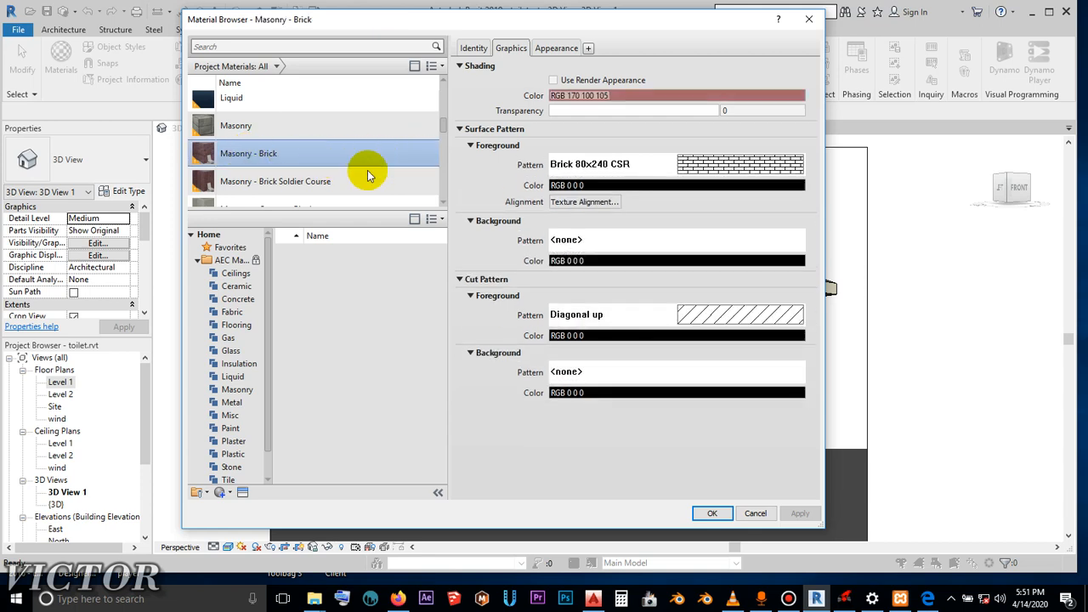
pyautogui.click(712, 512)
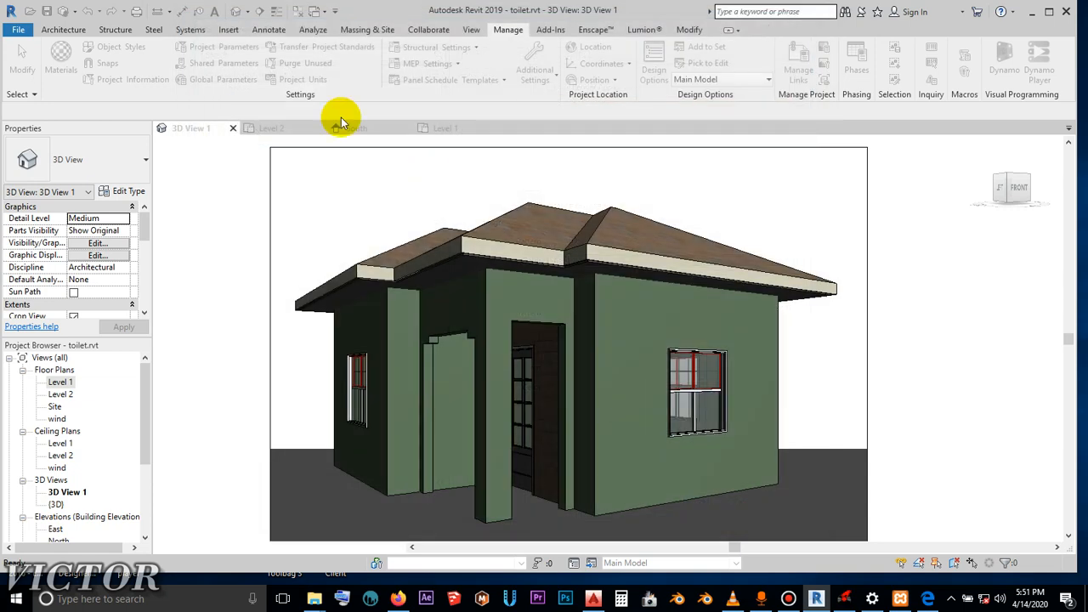
# - Start the Paint tool and paint the ground floor surface around the building with Masonry - Tile
pyautogui.click(690, 31)
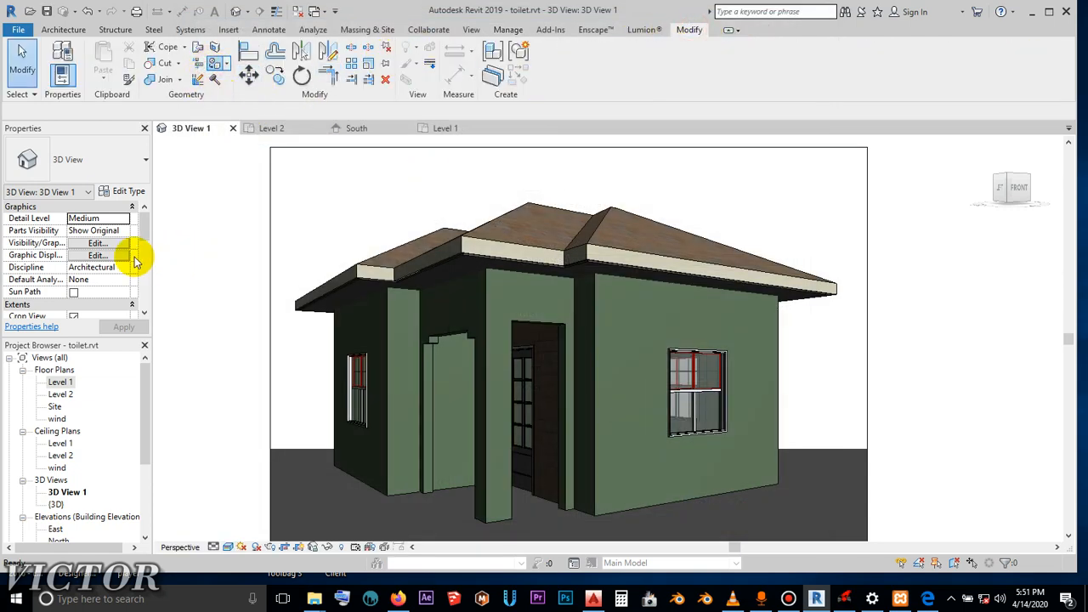
pyautogui.press('p')
pyautogui.press('t')
pyautogui.scroll(-5, 136, 365)
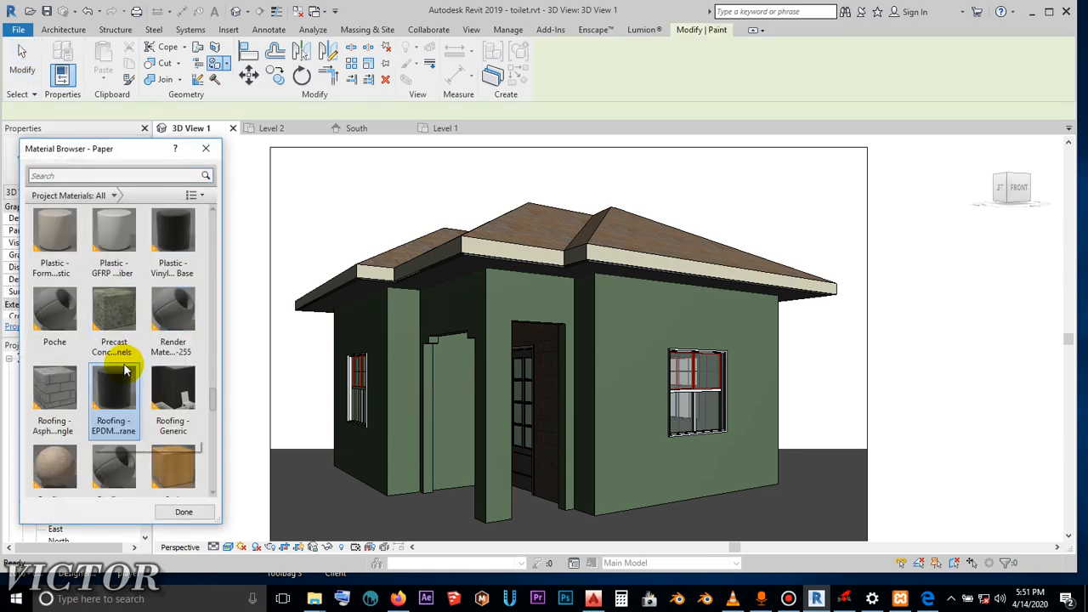
pyautogui.scroll(-10, 128, 375)
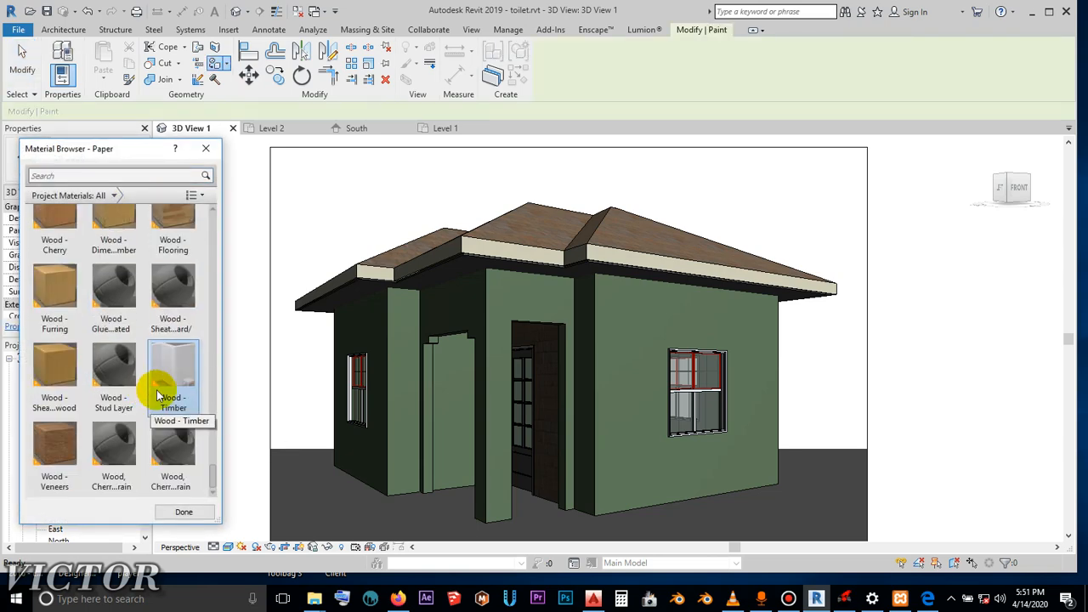
pyautogui.scroll(15, 170, 255)
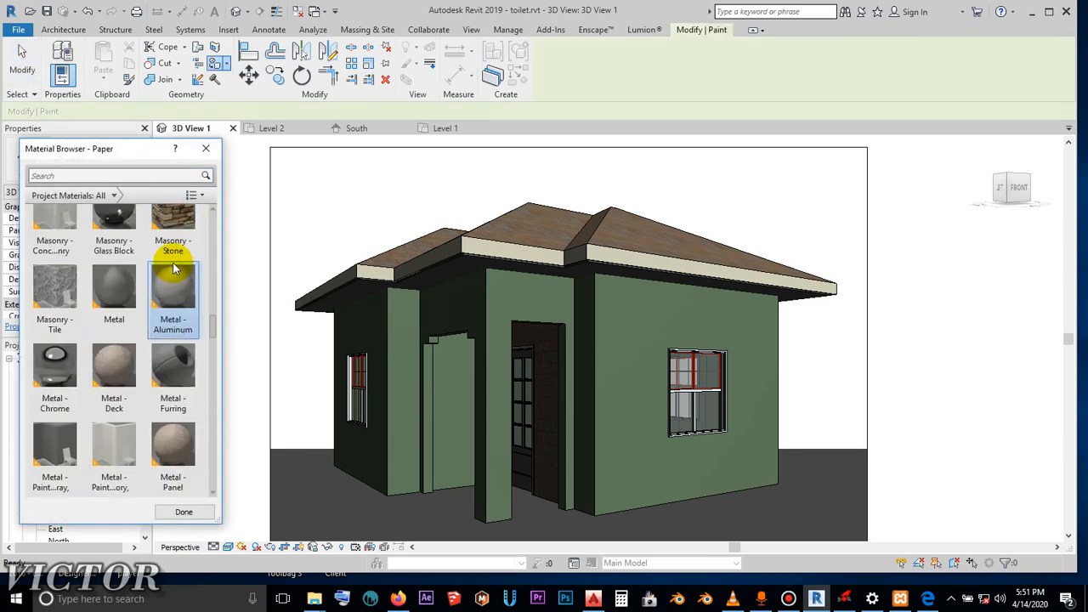
pyautogui.scroll(10, 174, 269)
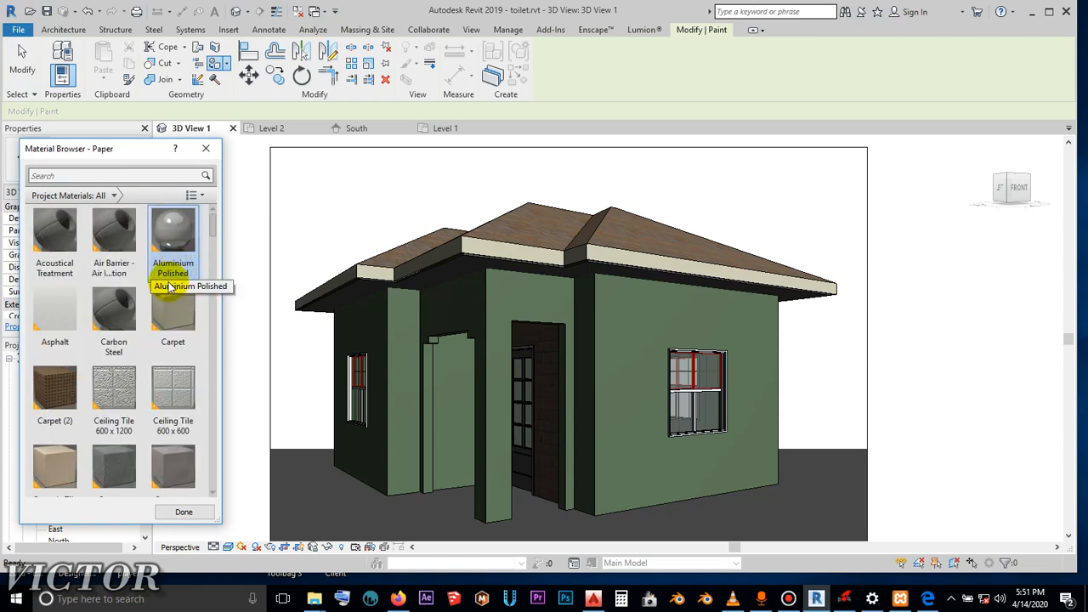
pyautogui.scroll(-10, 169, 293)
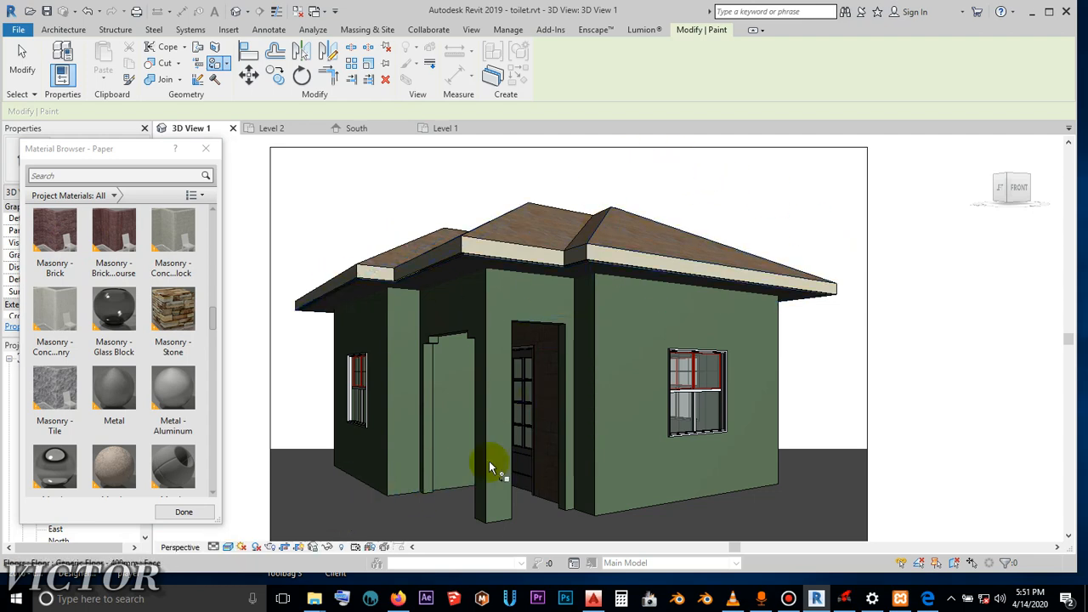
pyautogui.scroll(-1, 150, 350)
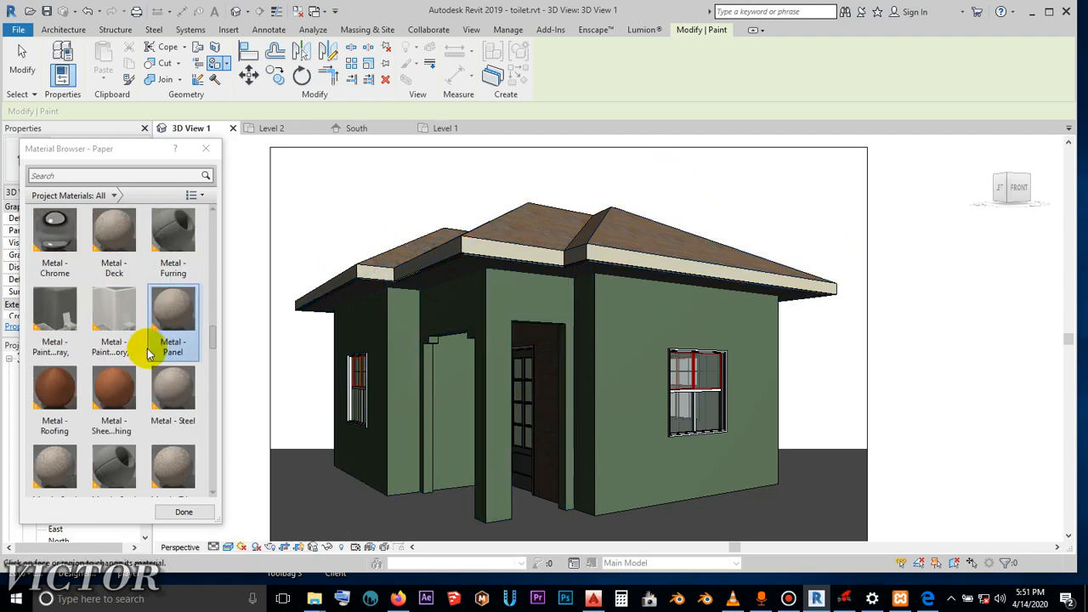
pyautogui.scroll(1, 44, 273)
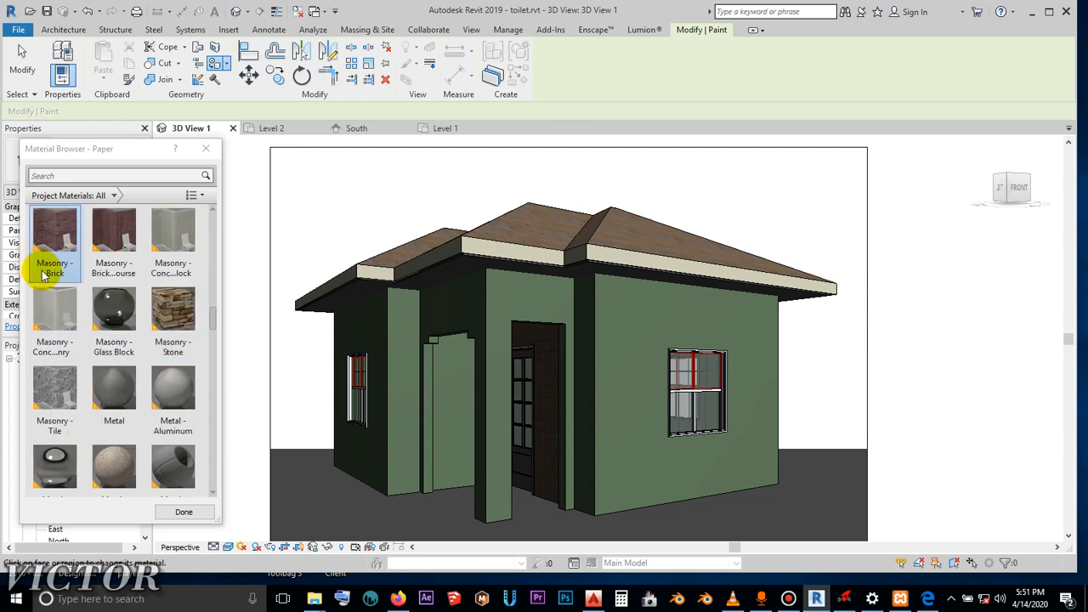
pyautogui.click(57, 392)
pyautogui.click(343, 510)
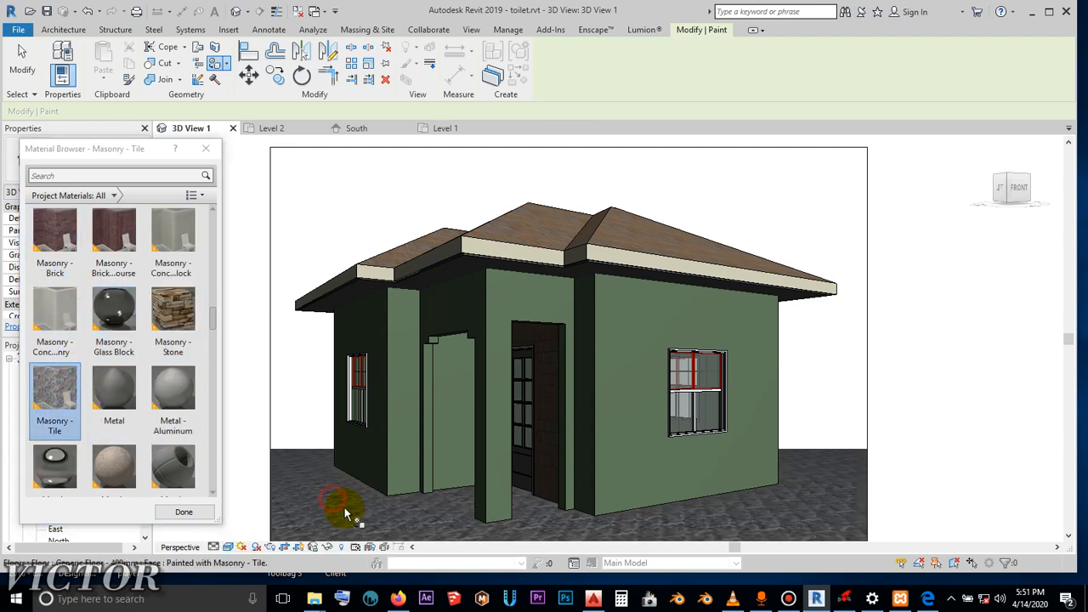
# - Repaint the ground floor surface around the building with the Roofing - Asphalt Shingle material
pyautogui.scroll(-3, 141, 382)
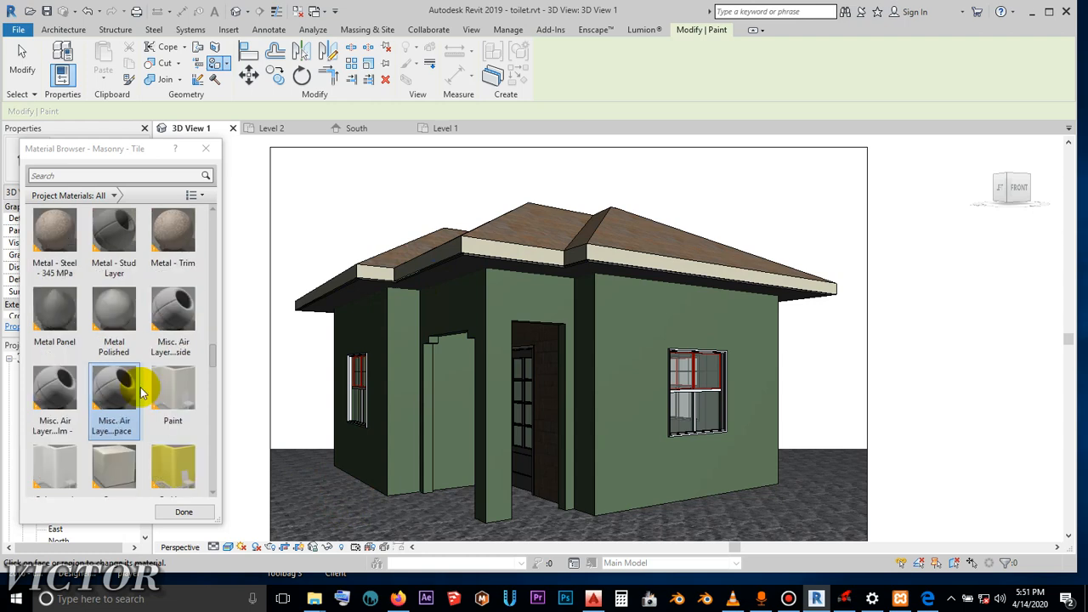
pyautogui.scroll(-1, 77, 442)
pyautogui.click(54, 449)
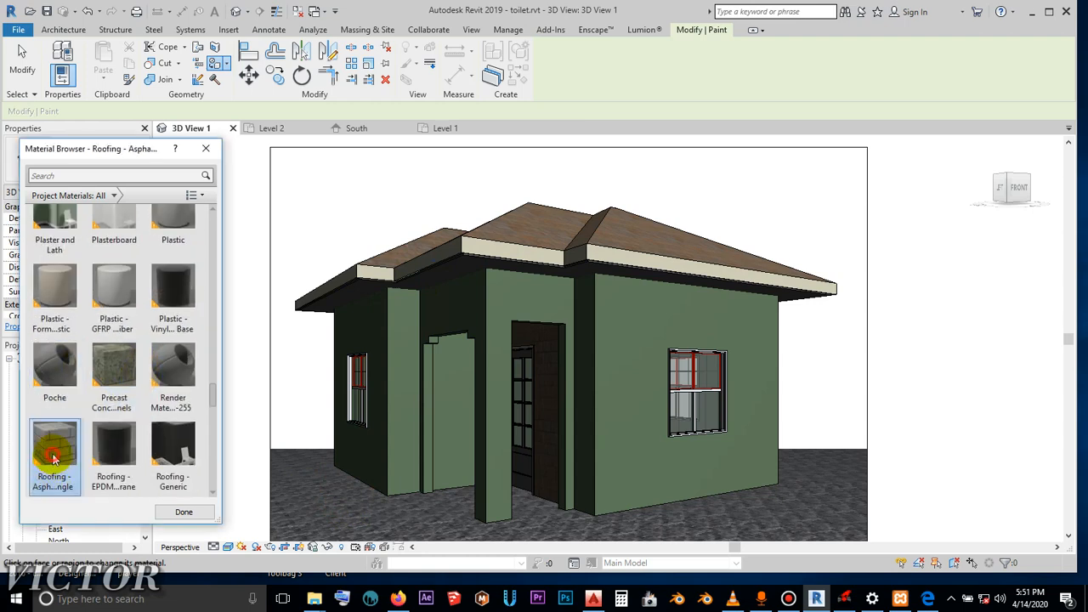
pyautogui.click(328, 510)
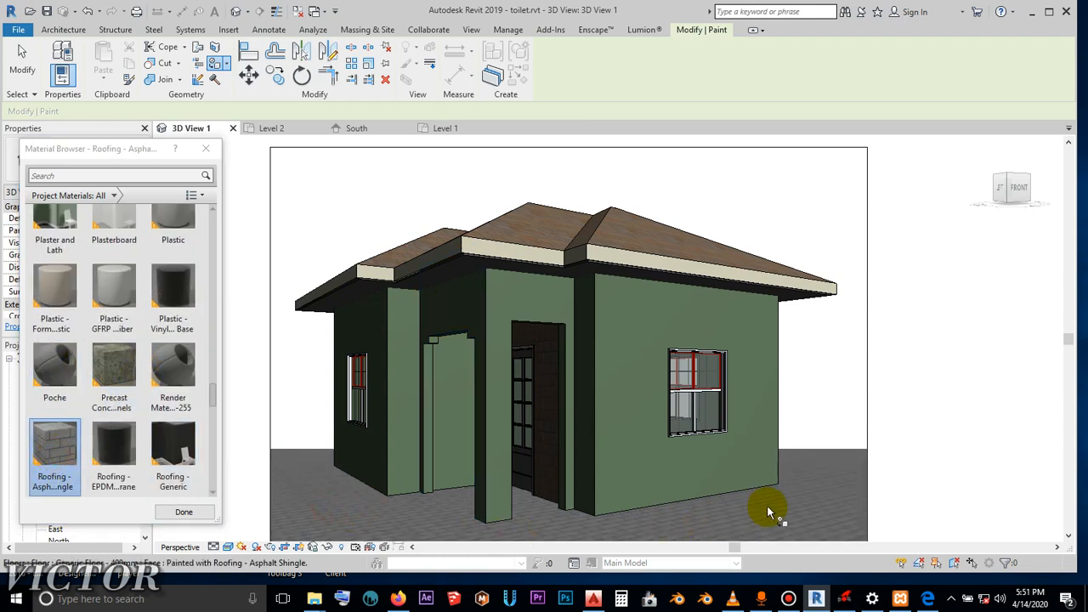
# - Paint the underside of the ceiling slab beneath the roof overhang with Ceiling Tile 600 x 600
pyautogui.scroll(10, 161, 287)
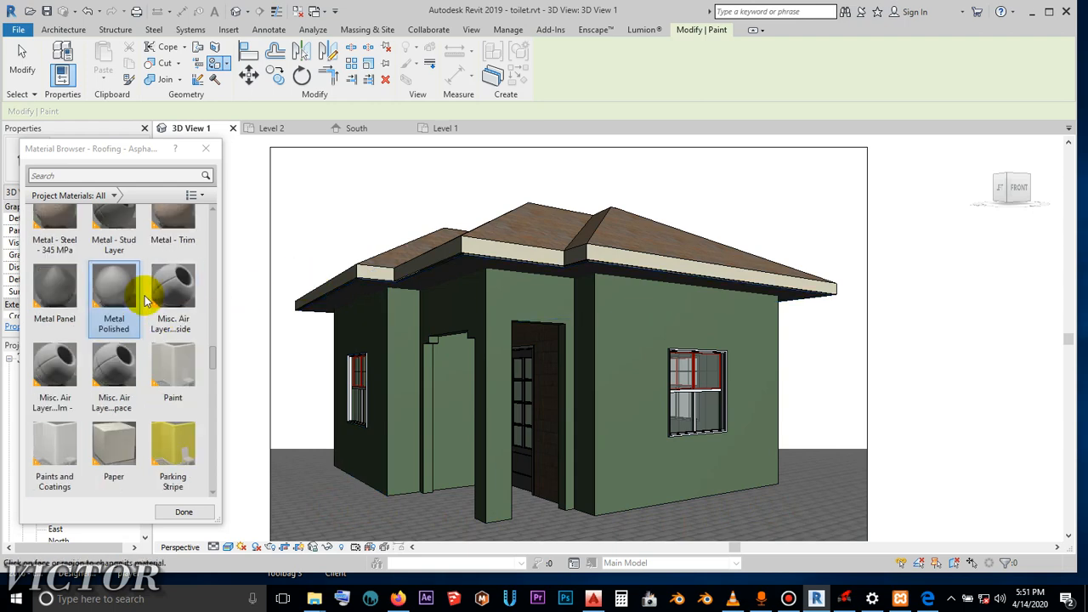
pyautogui.click(171, 247)
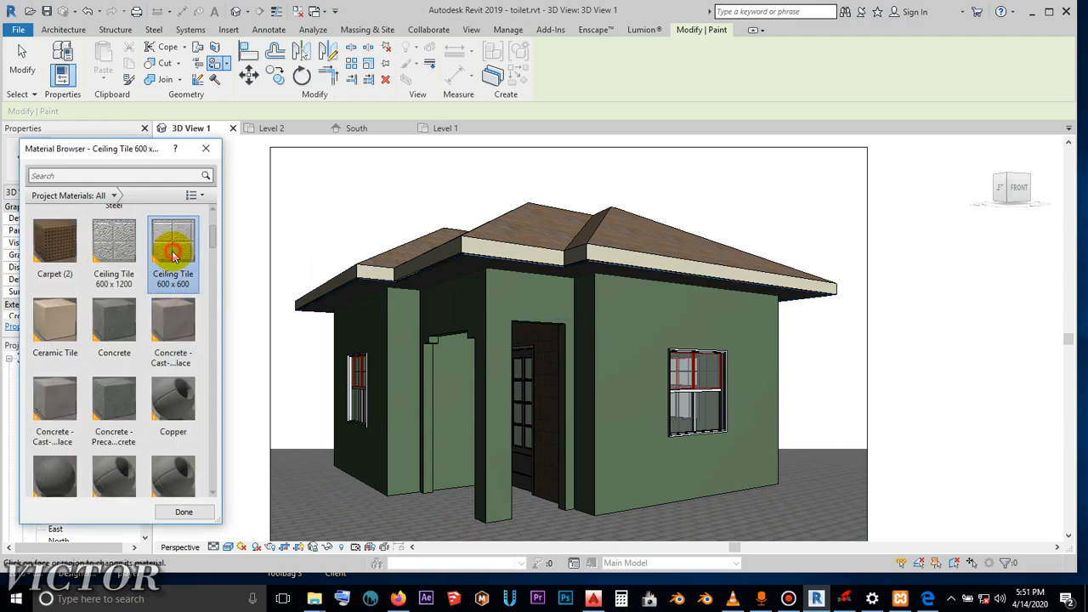
pyautogui.scroll(6, 477, 277)
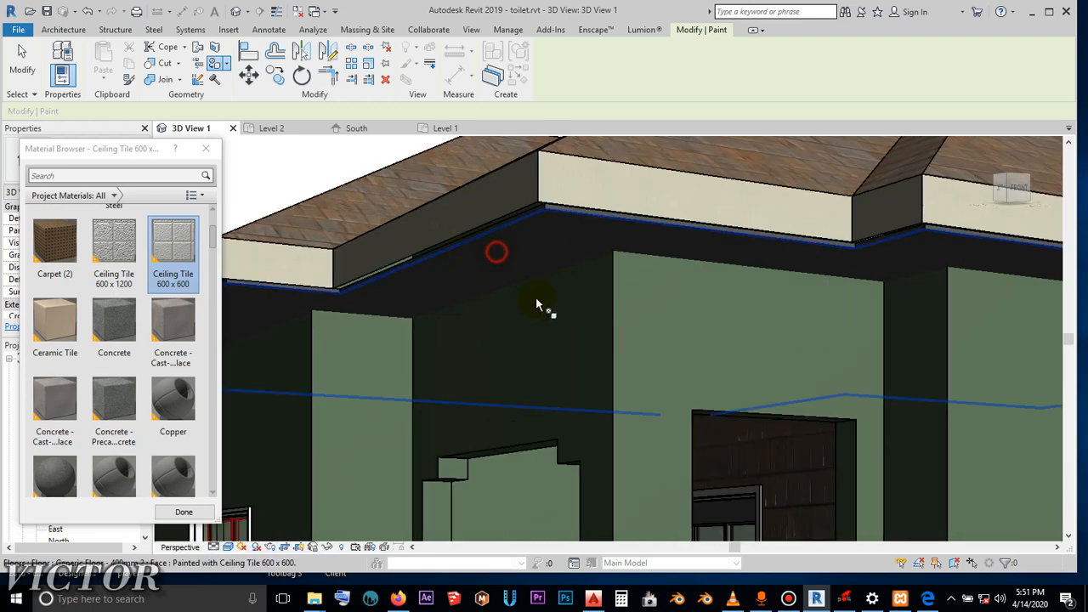
pyautogui.scroll(-8, 537, 304)
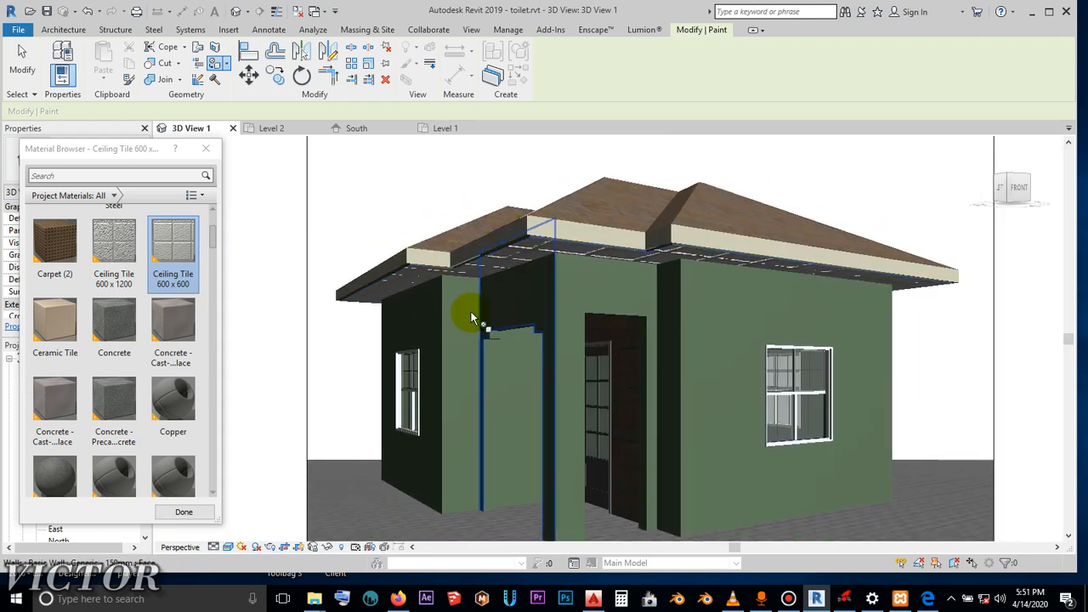
pyautogui.scroll(-2, 357, 298)
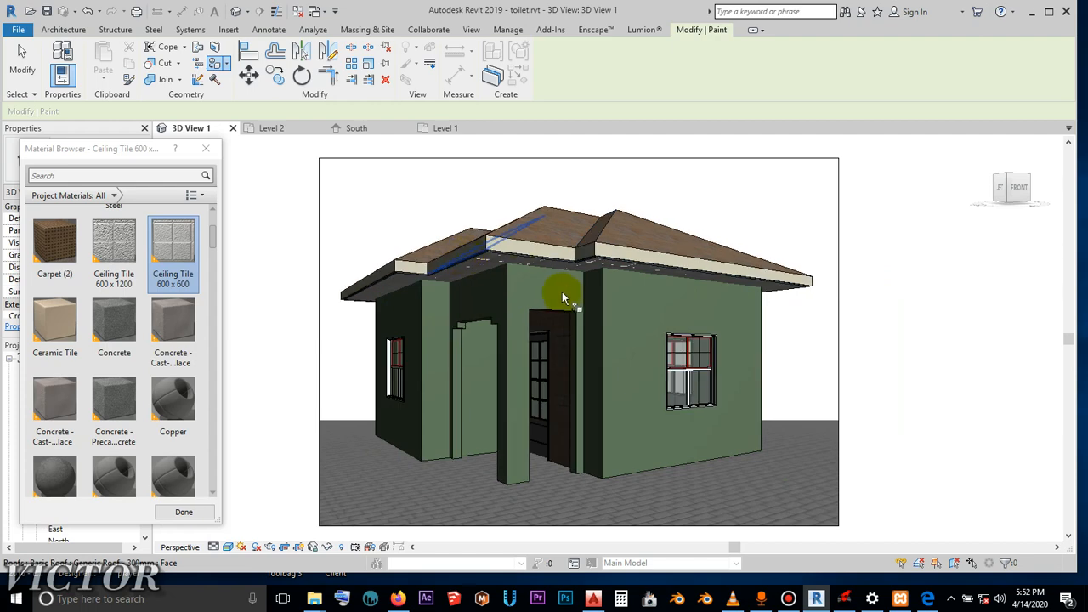
pyautogui.scroll(2, 565, 302)
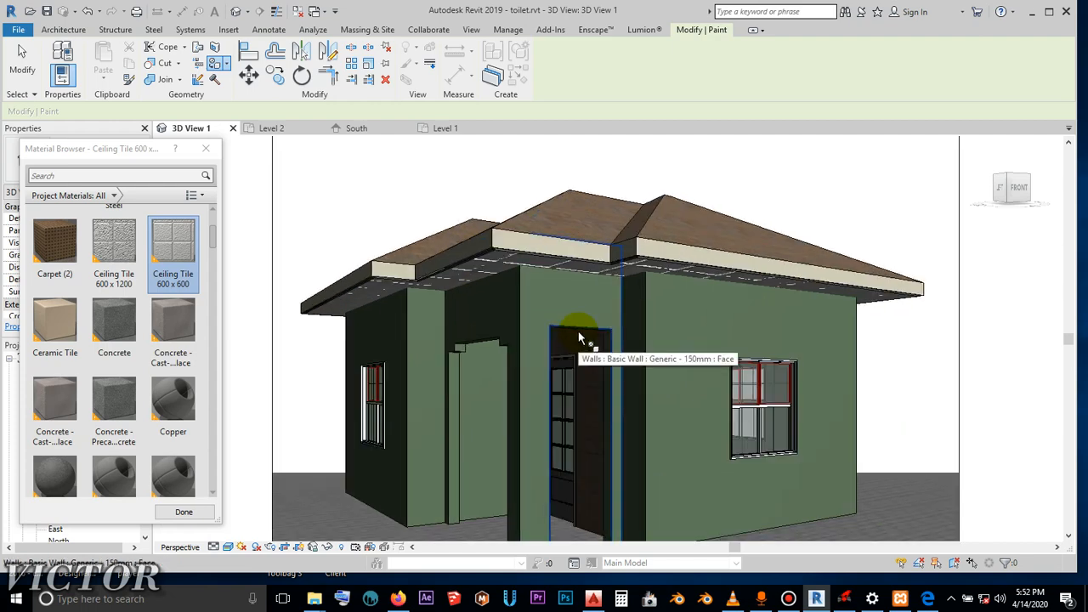
pyautogui.scroll(-2, 578, 338)
pyautogui.scroll(-2, 697, 418)
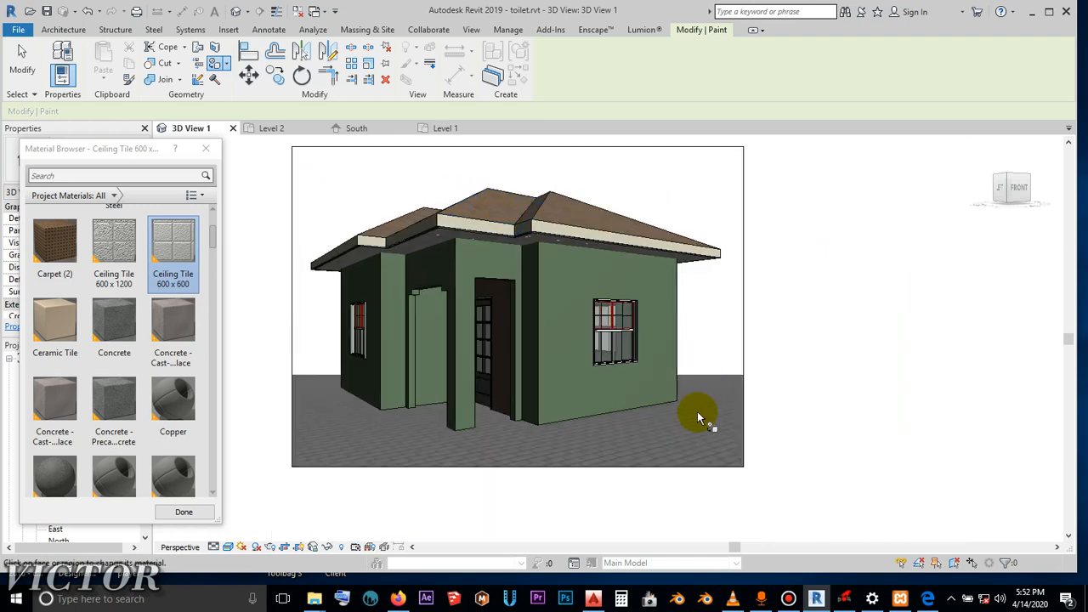
pyautogui.scroll(1, 537, 383)
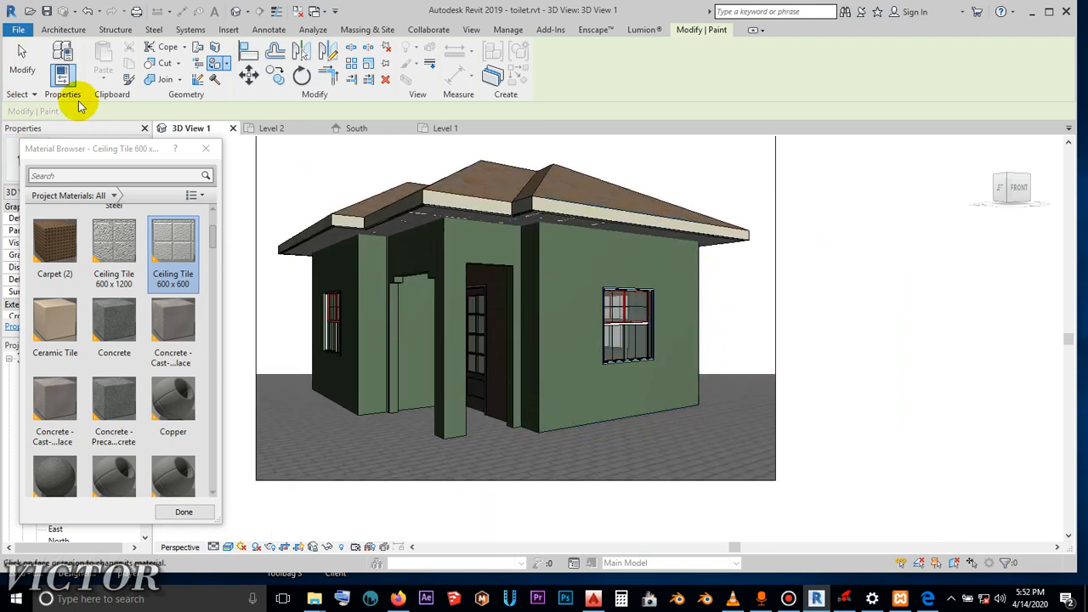
# - Leave the Paint tool and split the front wall containing the window horizontally about 1145 mm above Level 1
pyautogui.click(22, 61)
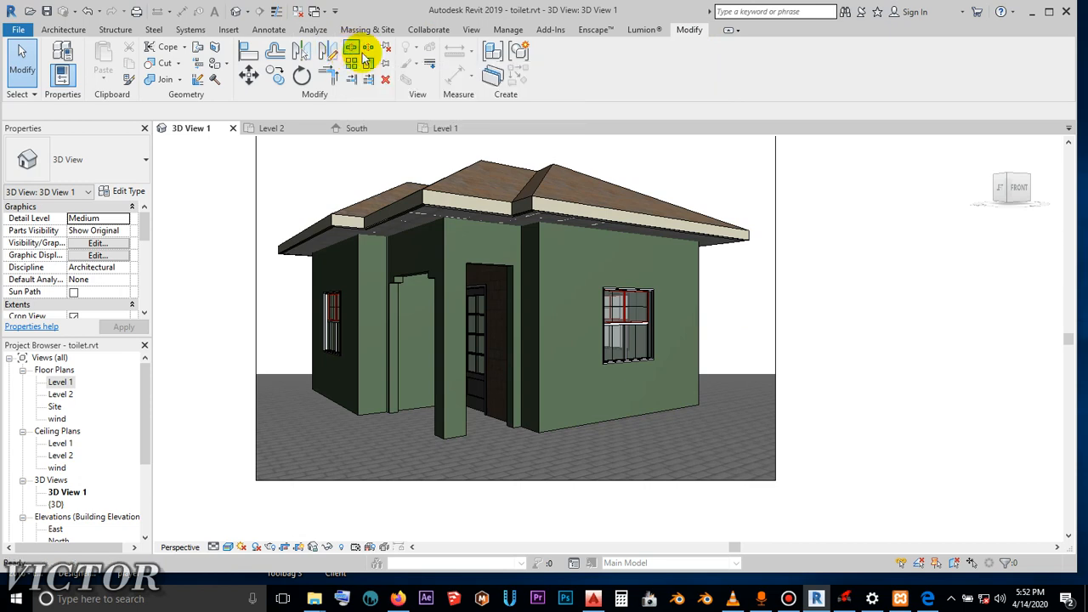
pyautogui.click(350, 53)
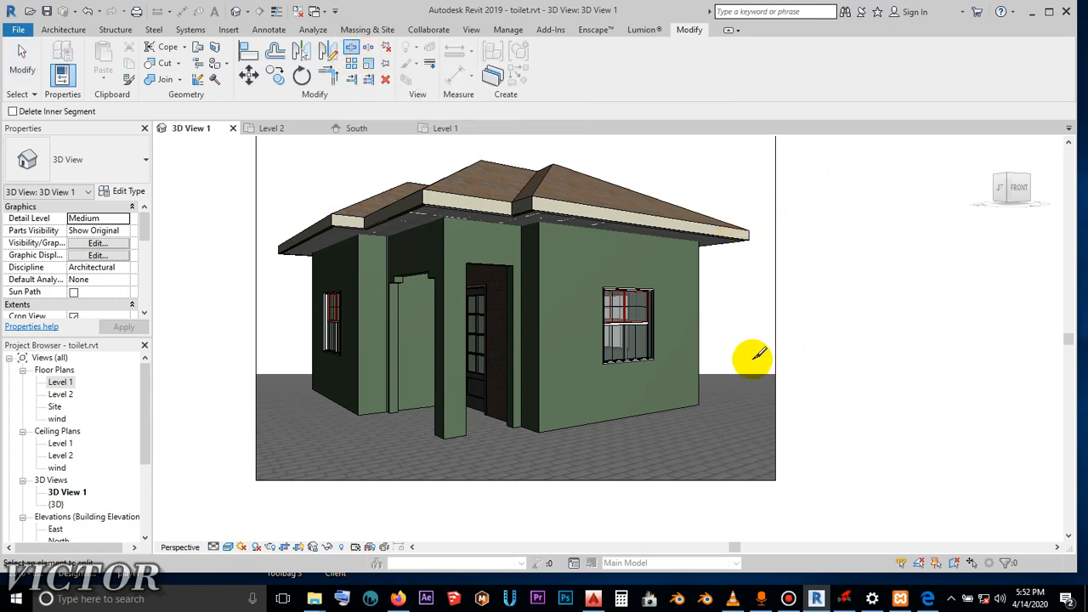
pyautogui.scroll(2, 736, 297)
pyautogui.scroll(2, 736, 296)
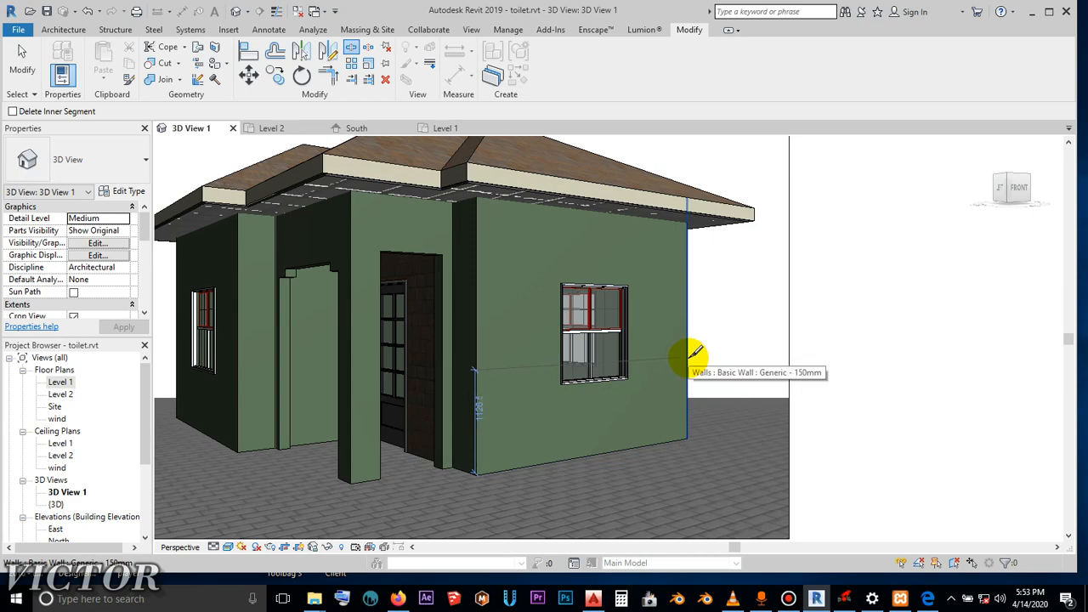
pyautogui.click(694, 353)
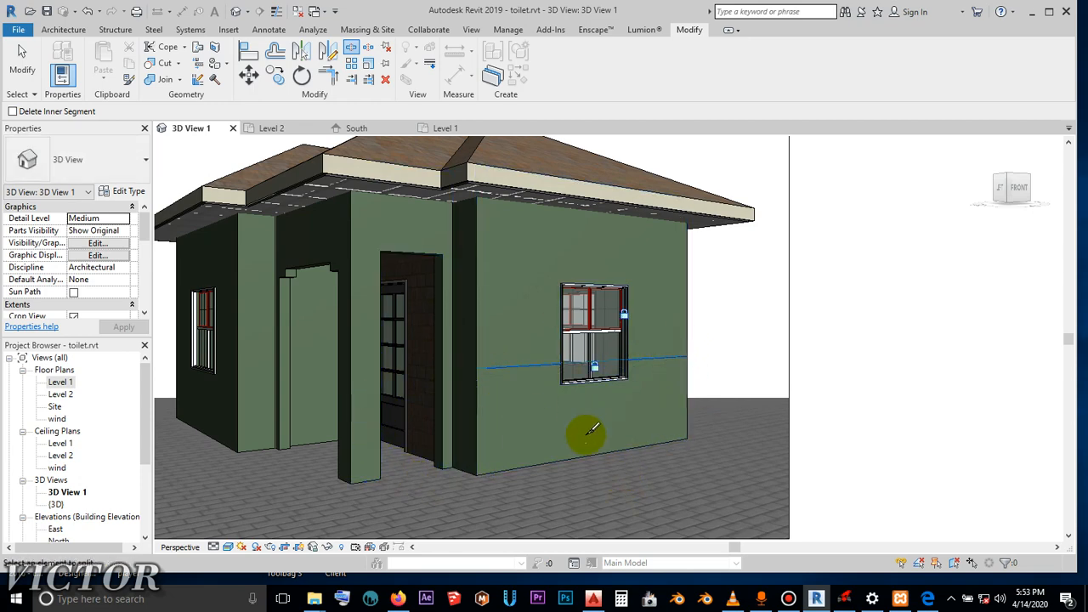
pyautogui.click(26, 53)
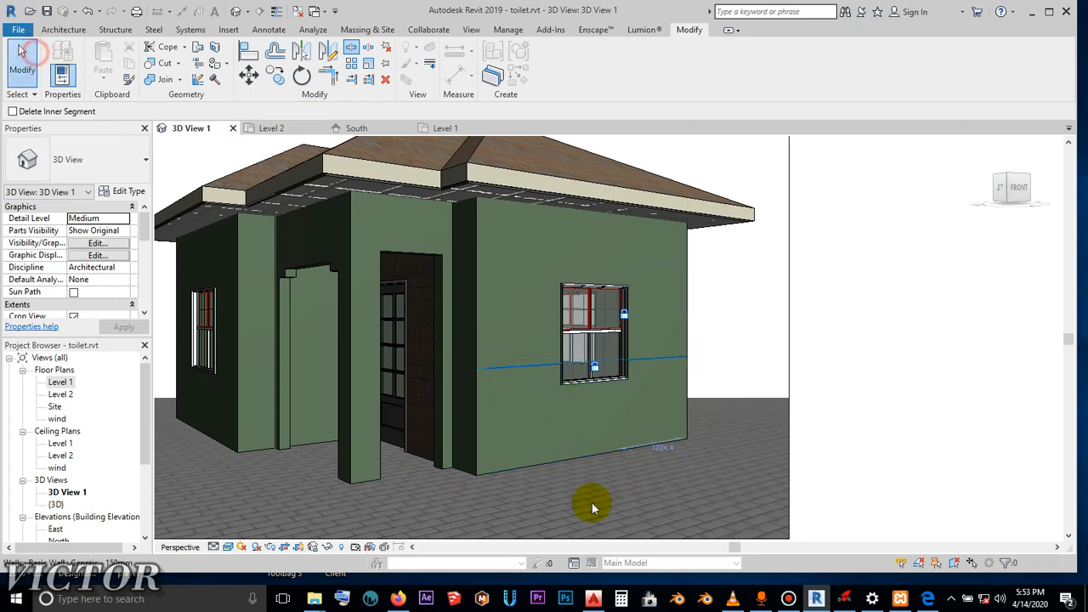
# - Select the upper and lower segments of the split front wall in turn to check them, and clear the selection
pyautogui.click(578, 453)
pyautogui.press('Escape')
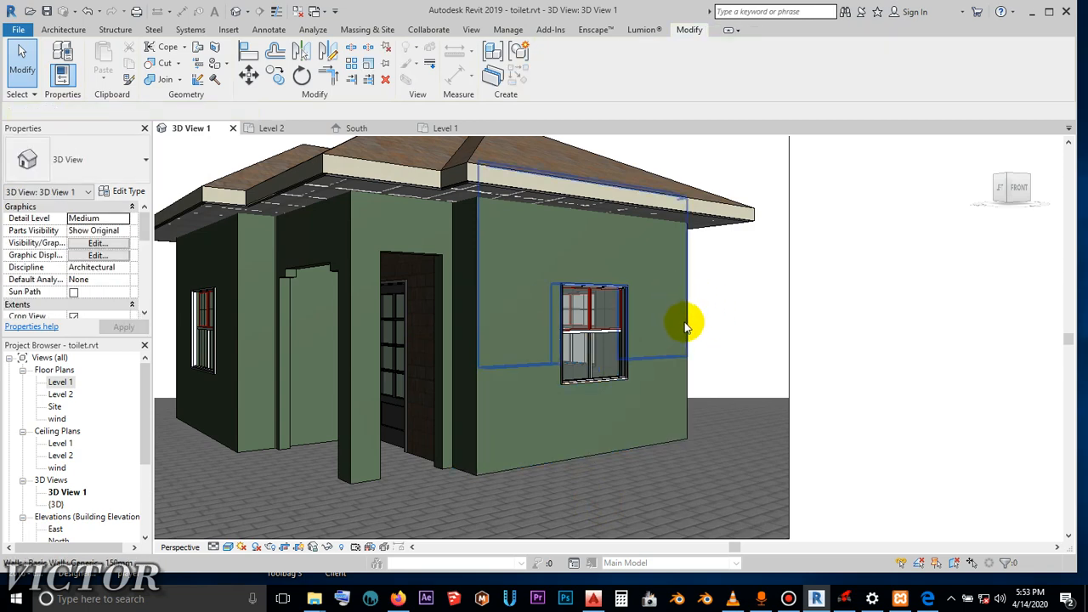
pyautogui.click(673, 407)
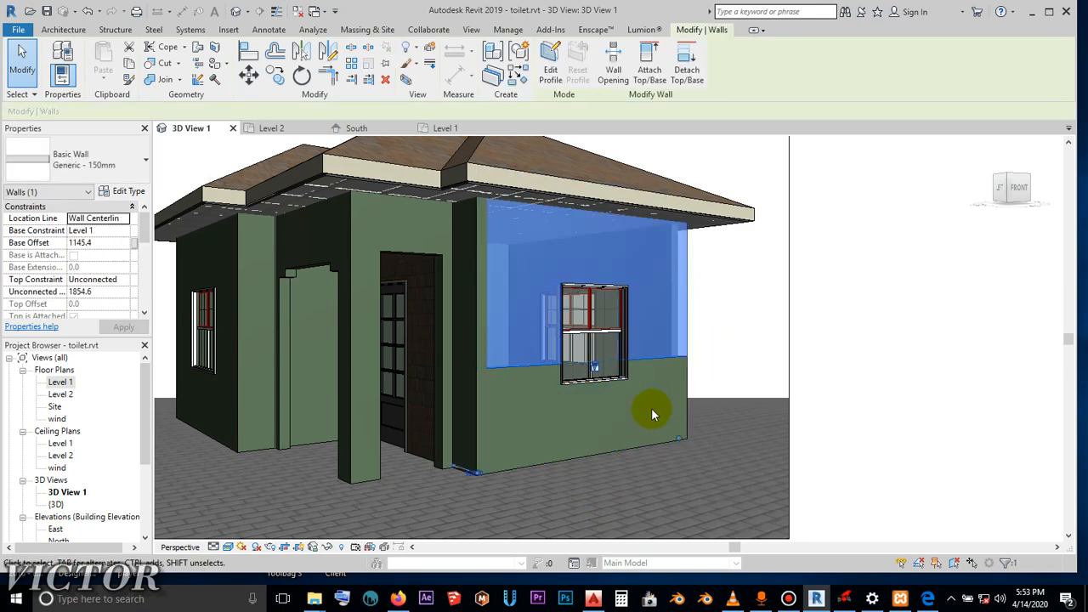
pyautogui.press('Escape')
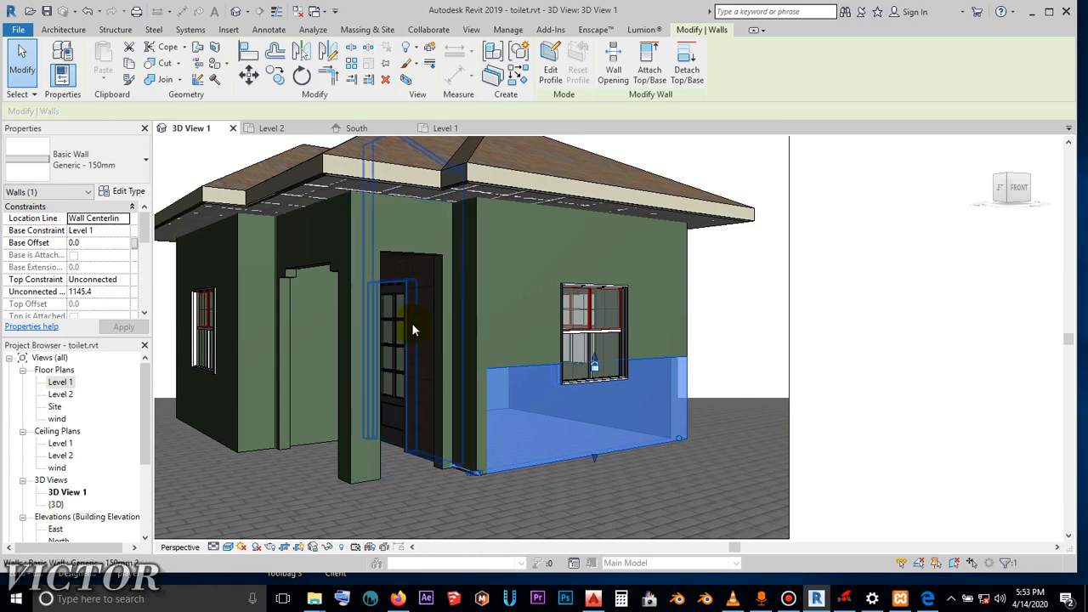
pyautogui.click(714, 332)
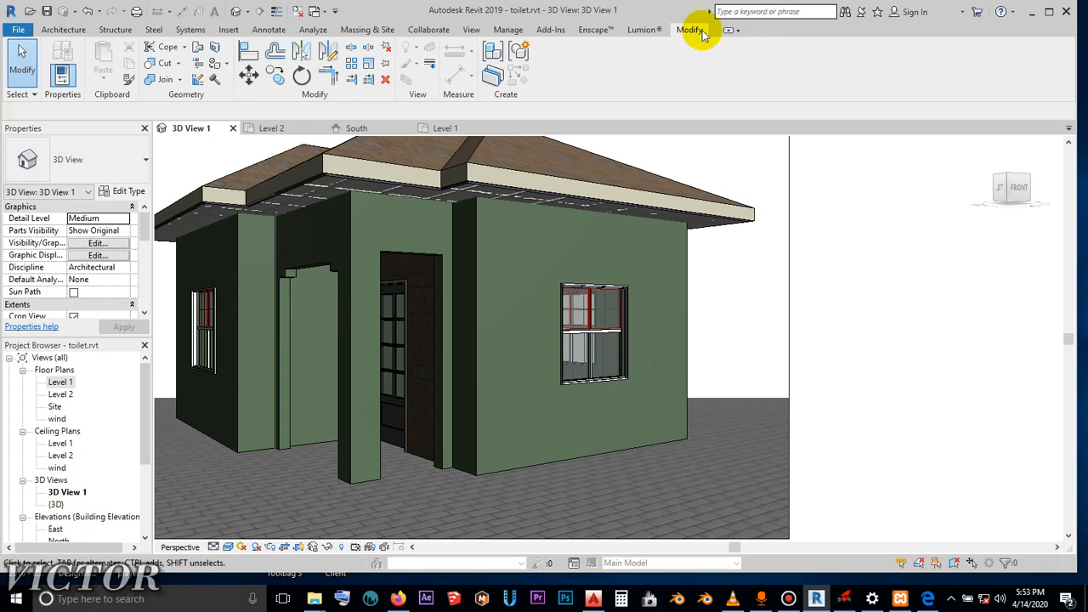
# - Paint the outer face of the lower front wall segment below the window with Masonry - Stone and finish painting
pyautogui.click(215, 66)
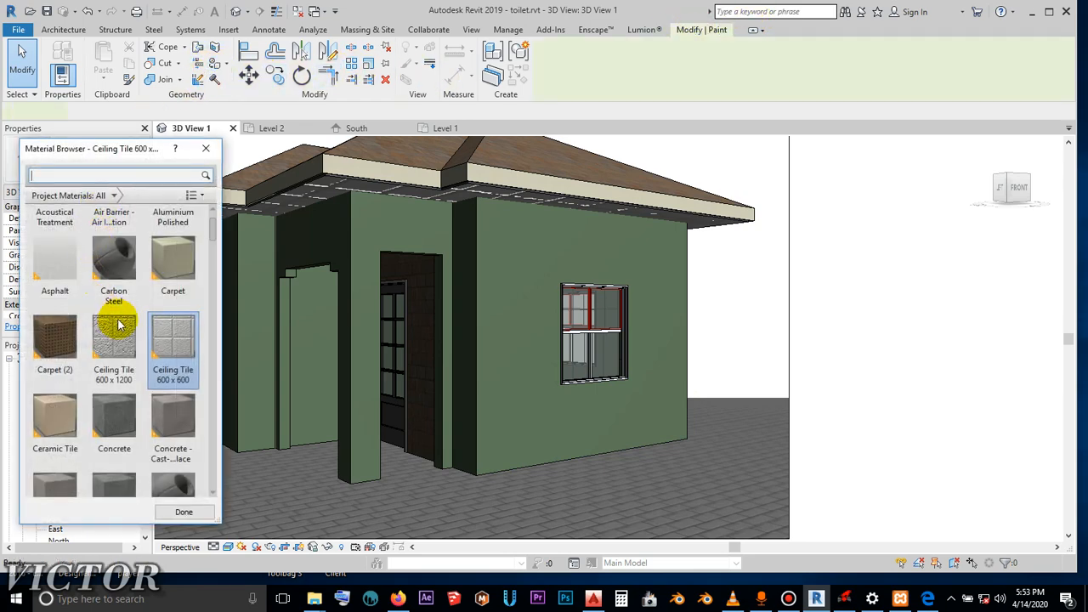
pyautogui.scroll(-10, 114, 335)
pyautogui.scroll(-3, 142, 372)
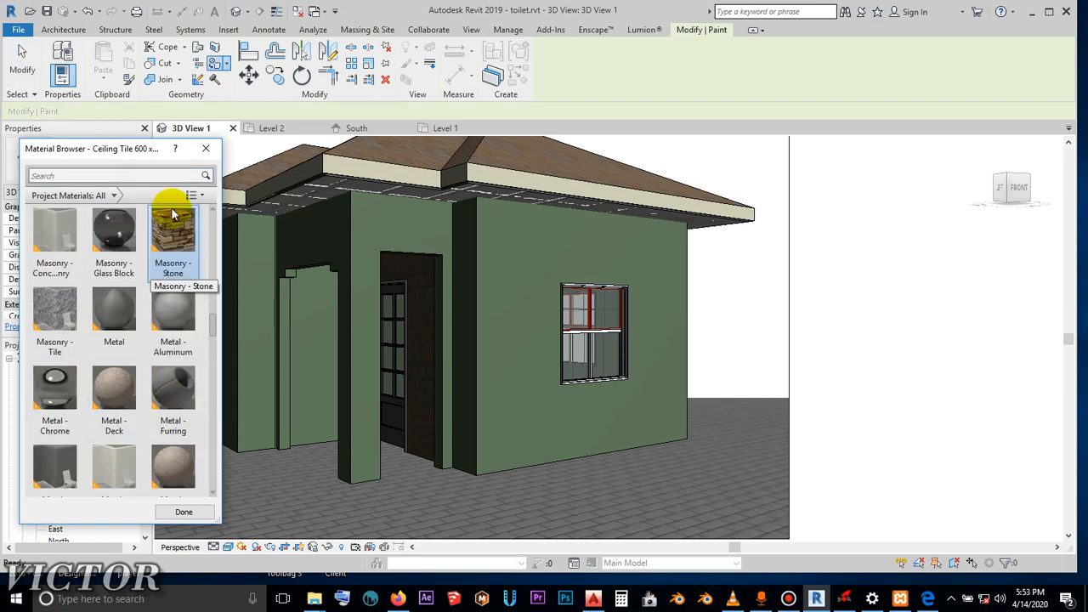
pyautogui.click(172, 229)
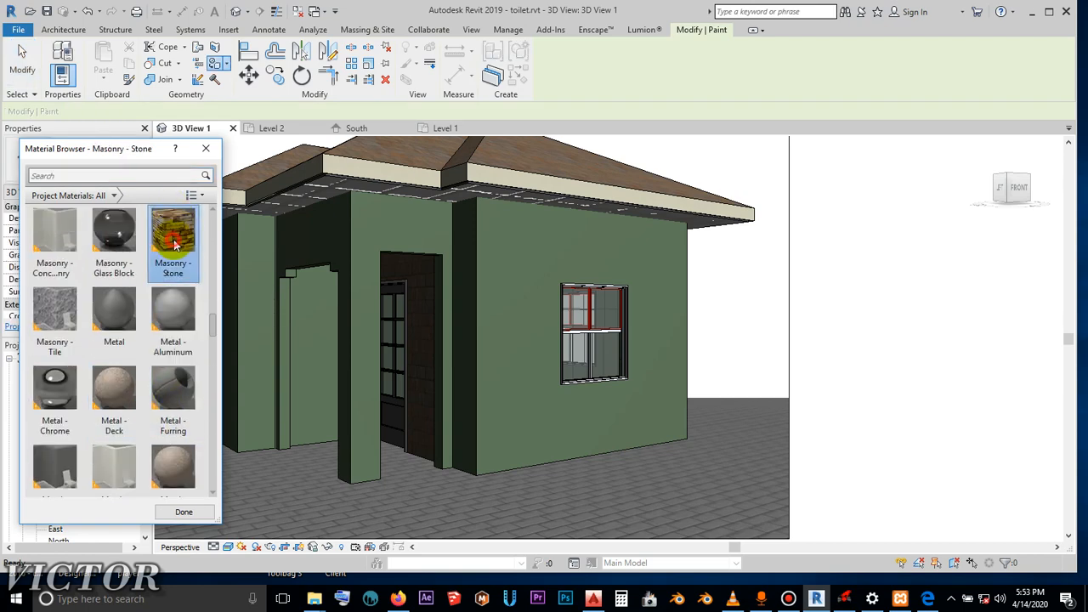
pyautogui.click(591, 434)
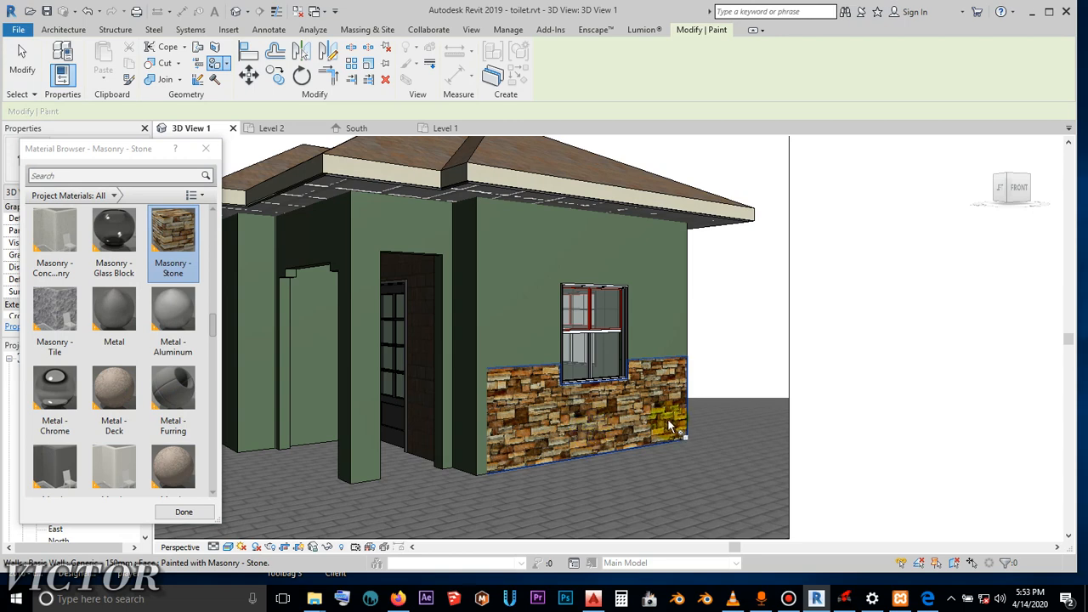
pyautogui.click(206, 148)
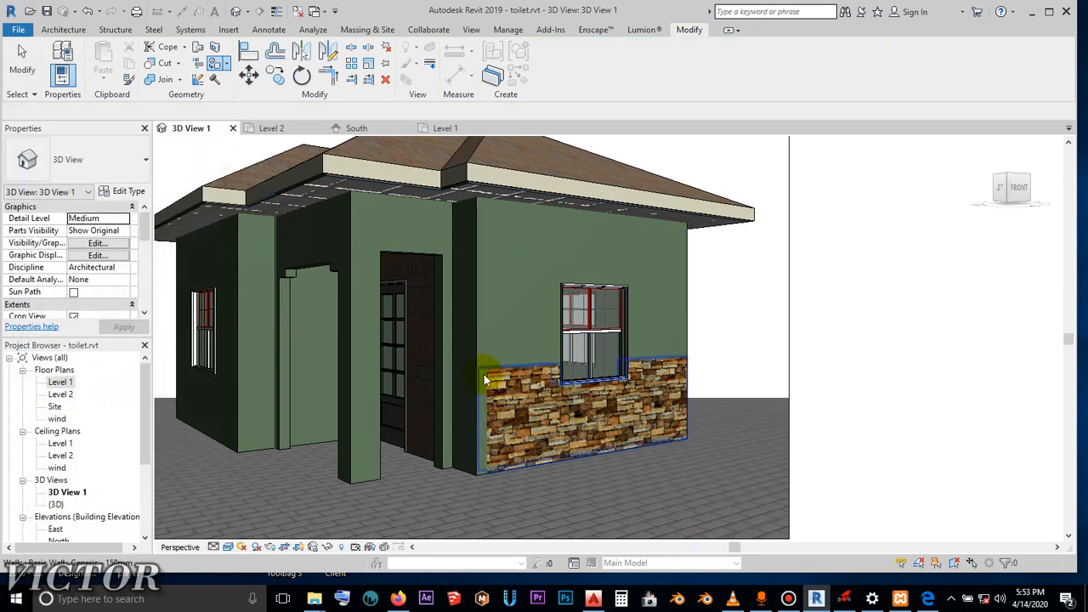
pyautogui.press('Escape')
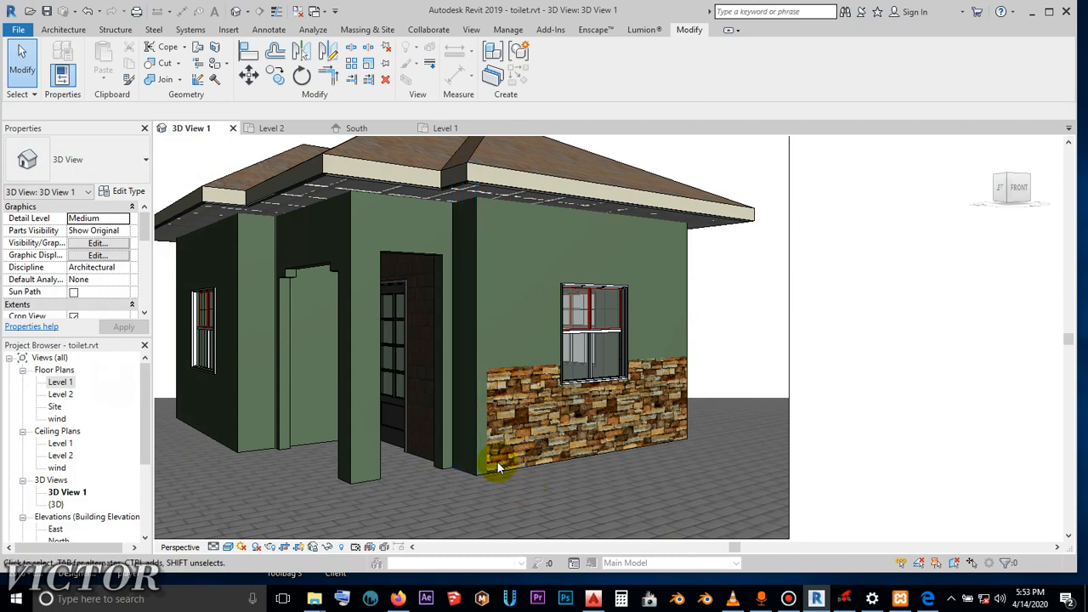
# - Split the short return wall beside the entrance horizontally, level with the top edge of the stone finish
pyautogui.scroll(3, 487, 372)
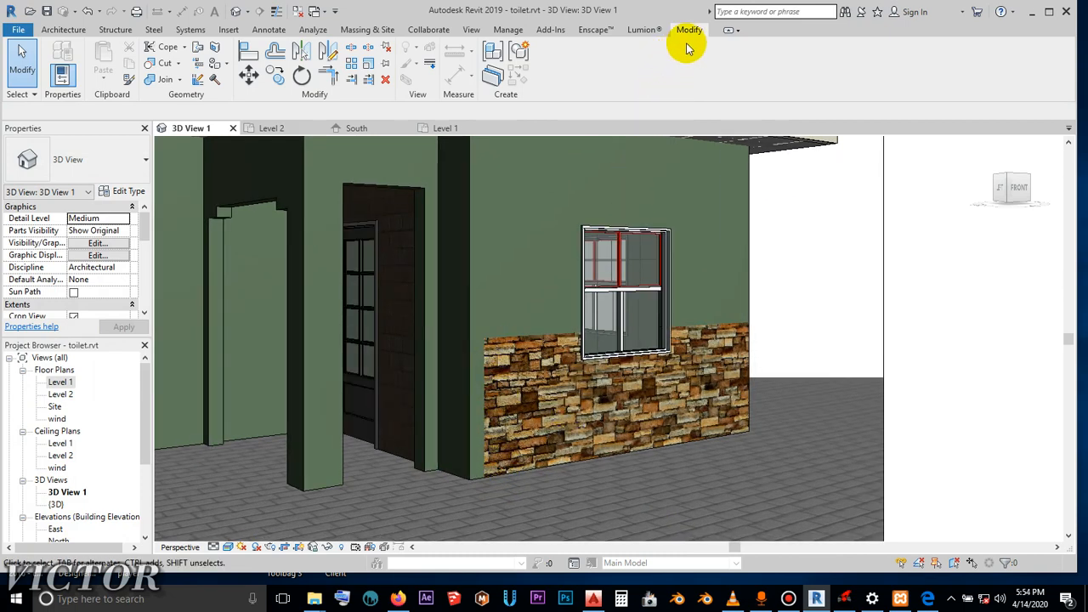
pyautogui.click(353, 53)
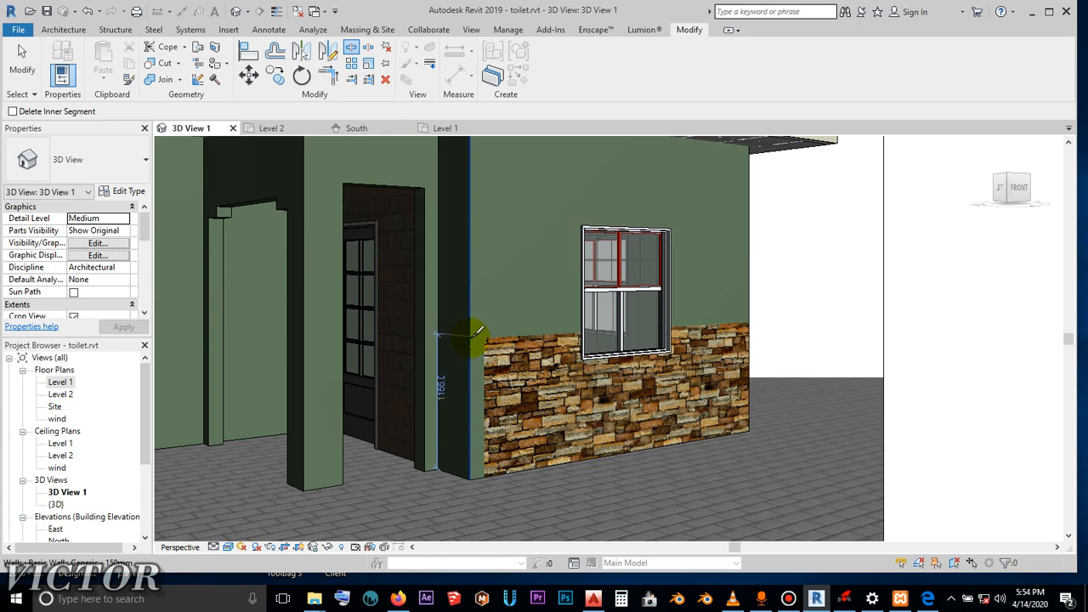
pyautogui.click(510, 335)
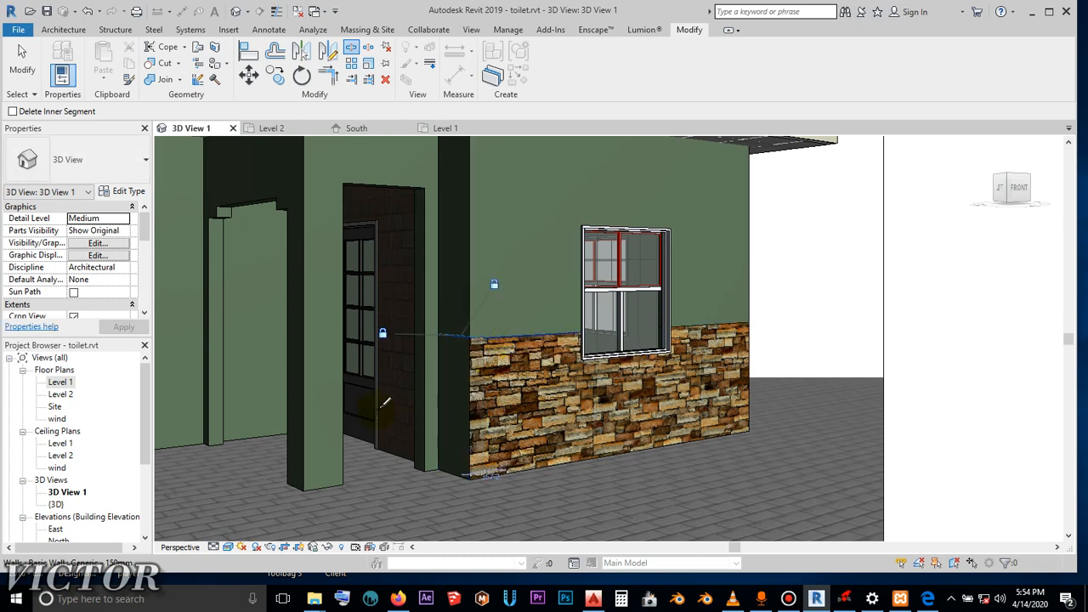
pyautogui.press('Escape')
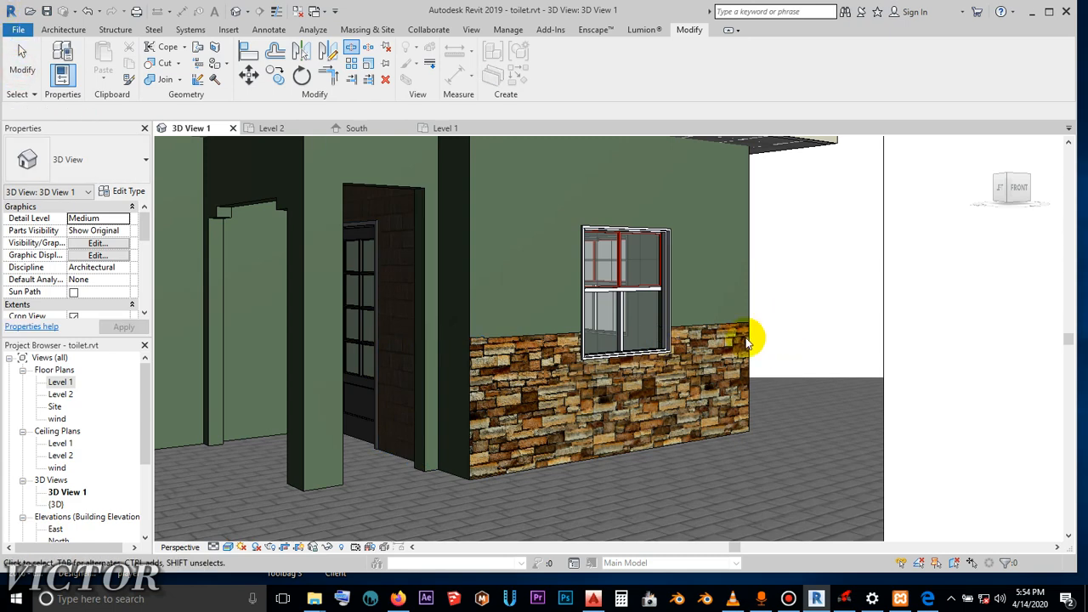
pyautogui.scroll(-4, 668, 379)
pyautogui.scroll(2, 730, 322)
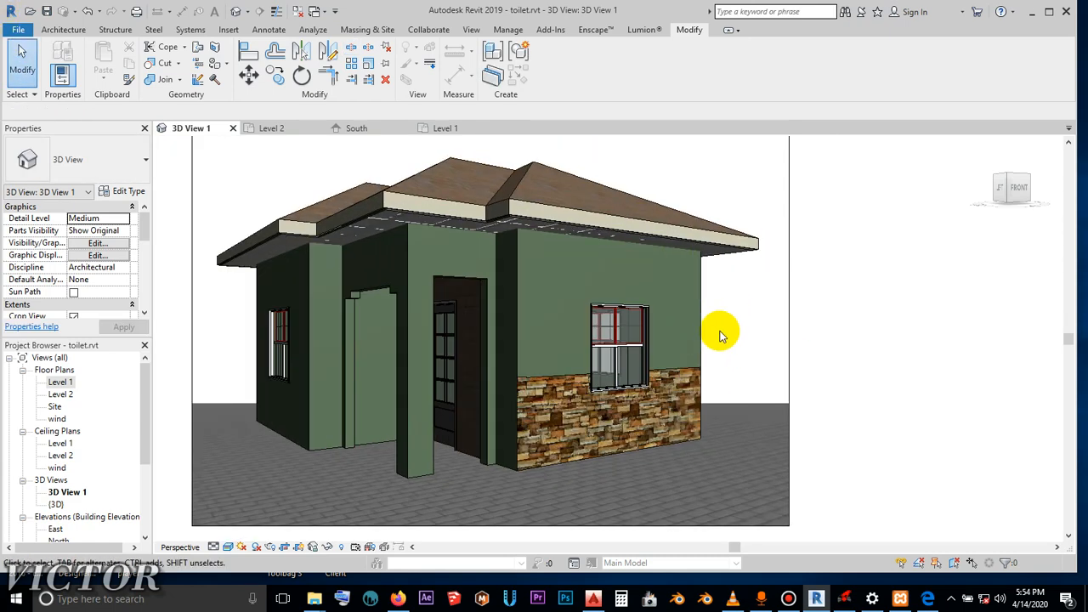
pyautogui.moveTo(750, 342); pyautogui.dragTo(791, 344, button='middle')
pyautogui.scroll(1, 774, 332)
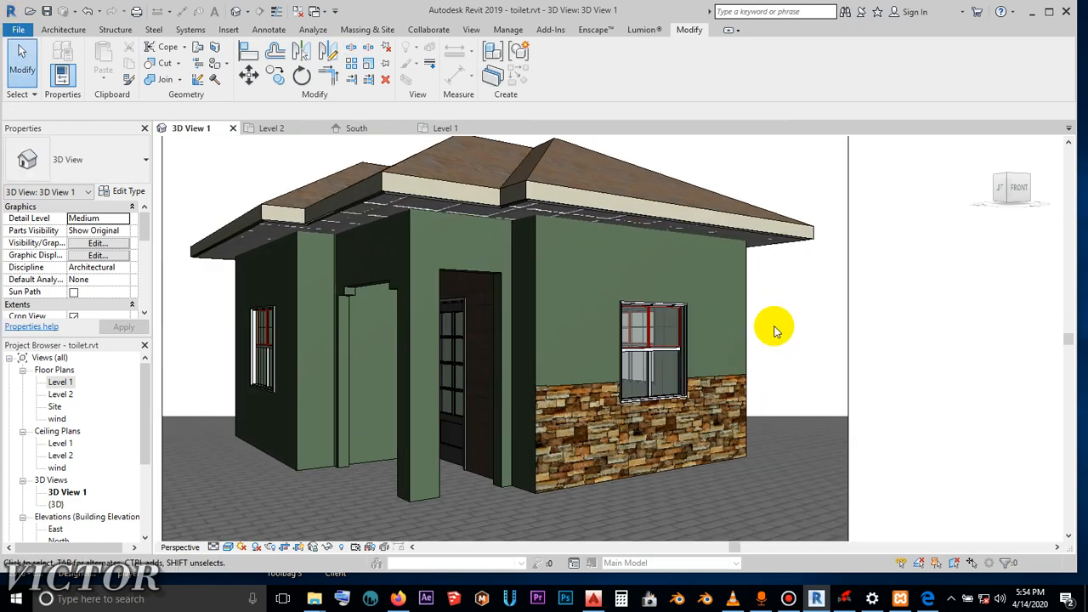